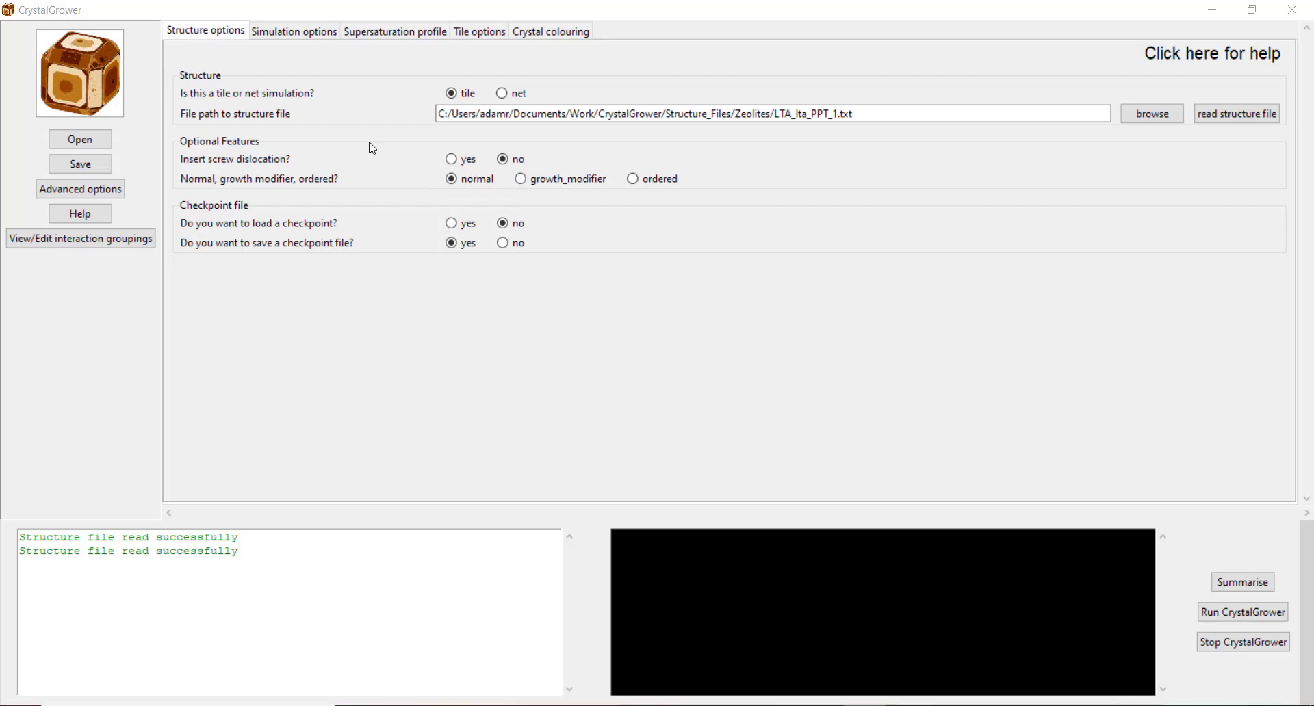
# - Review the structure, simulation, supersaturation, tile and colouring settings, and run the LTA simulation
pyautogui.click(376, 214)
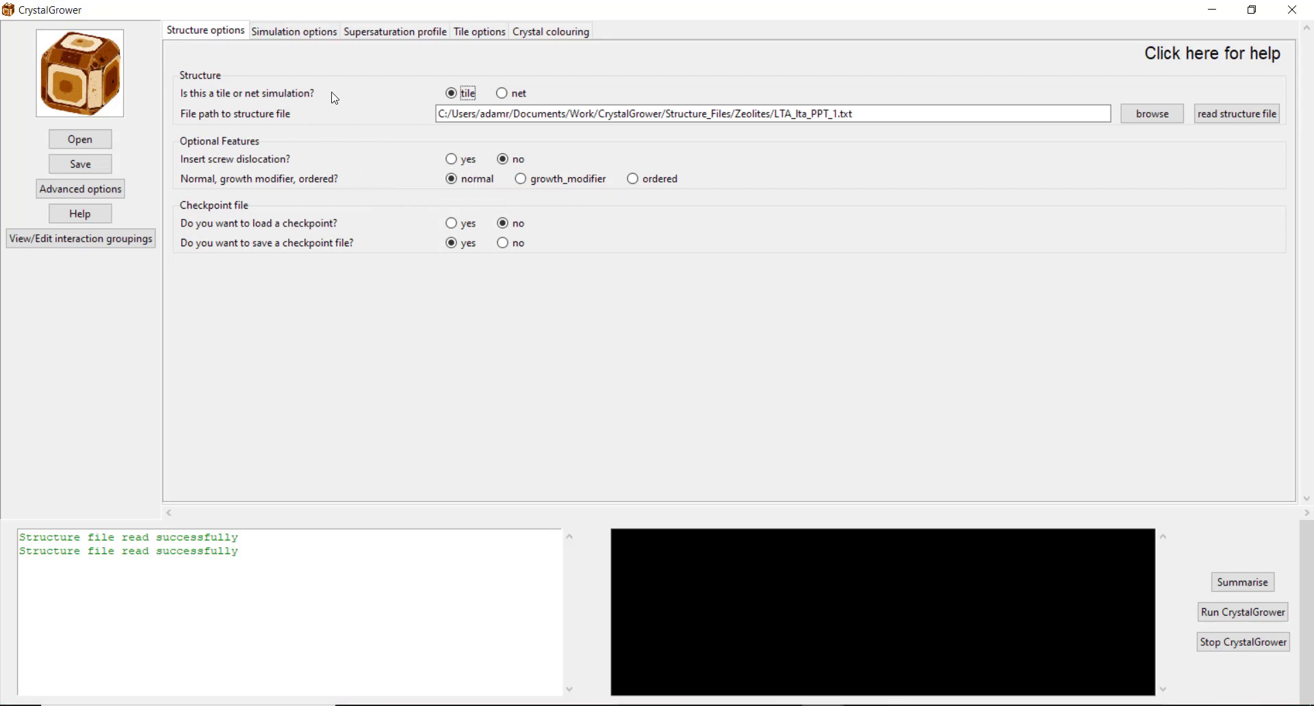
pyautogui.click(306, 31)
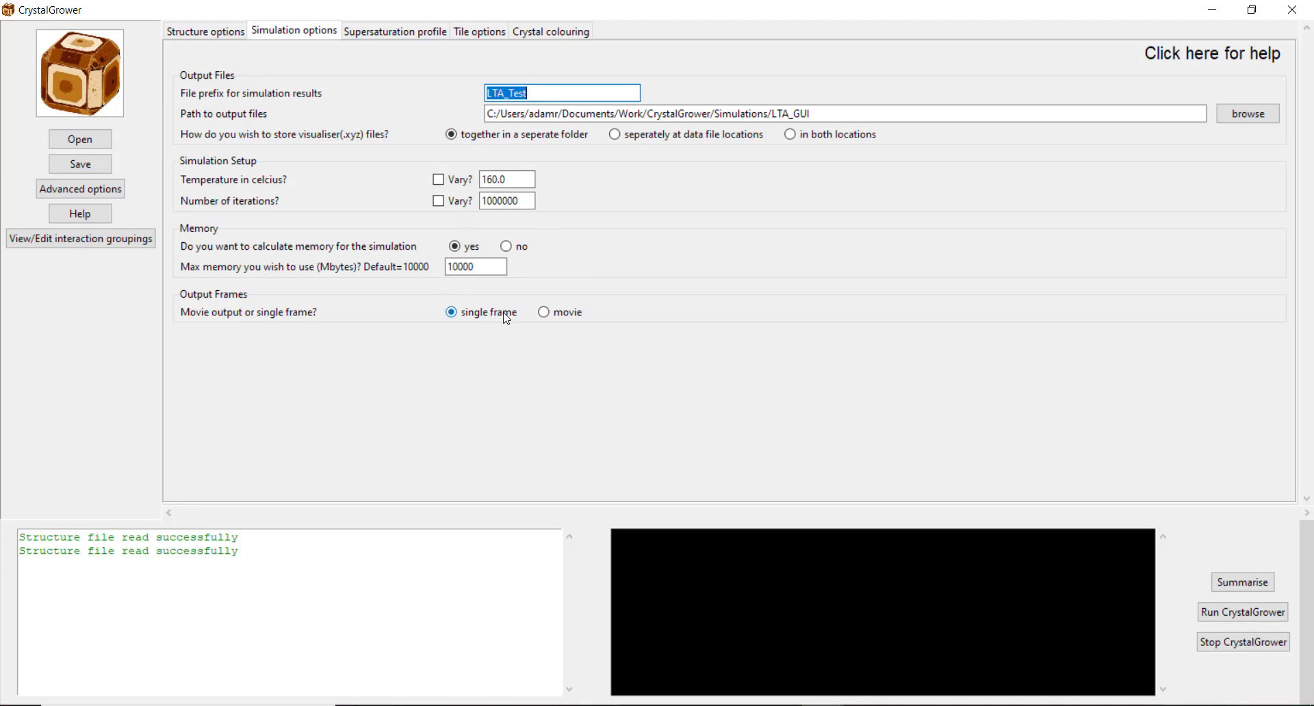
pyautogui.click(392, 39)
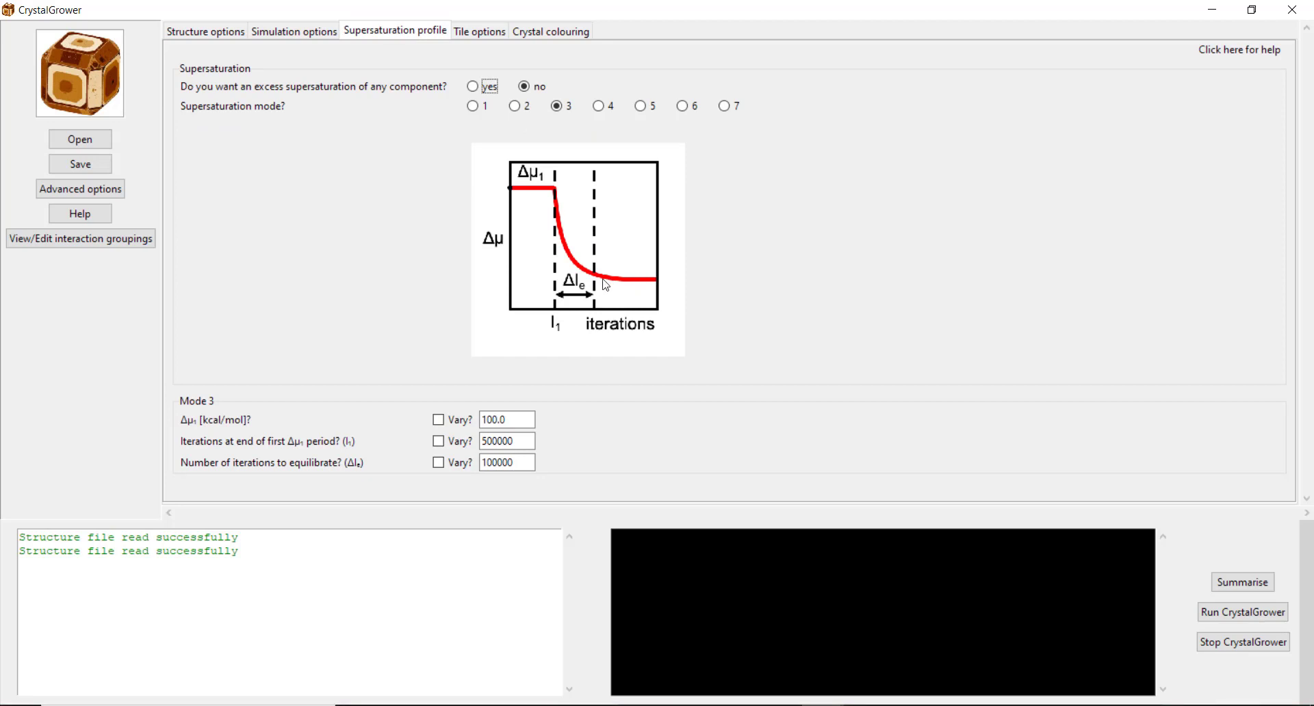
pyautogui.click(479, 33)
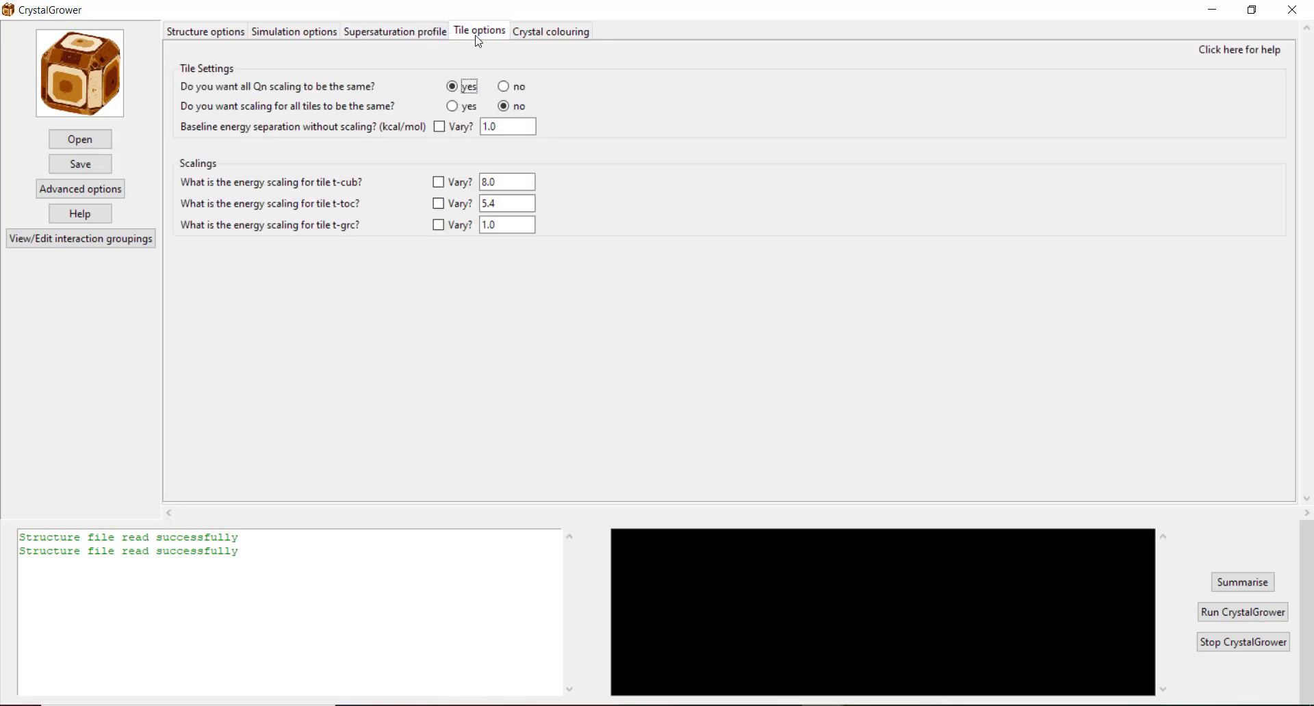
pyautogui.click(490, 182)
pyautogui.click(560, 38)
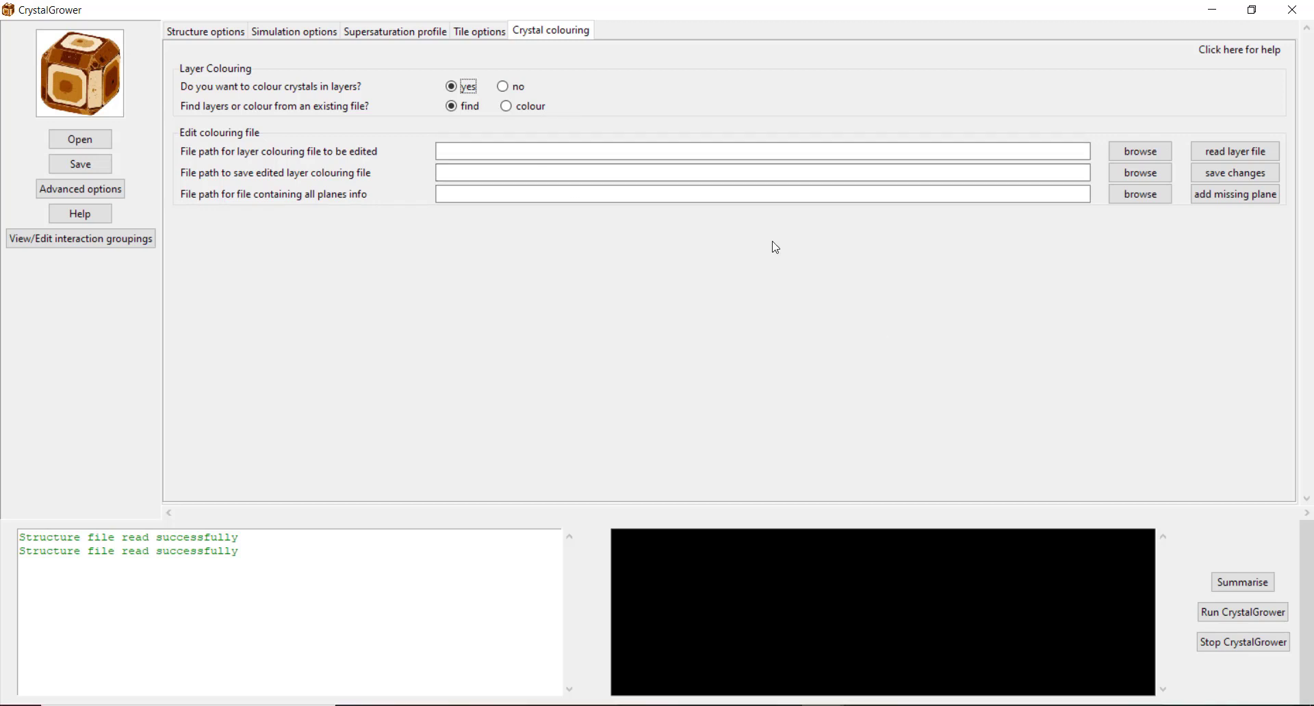
pyautogui.click(1232, 613)
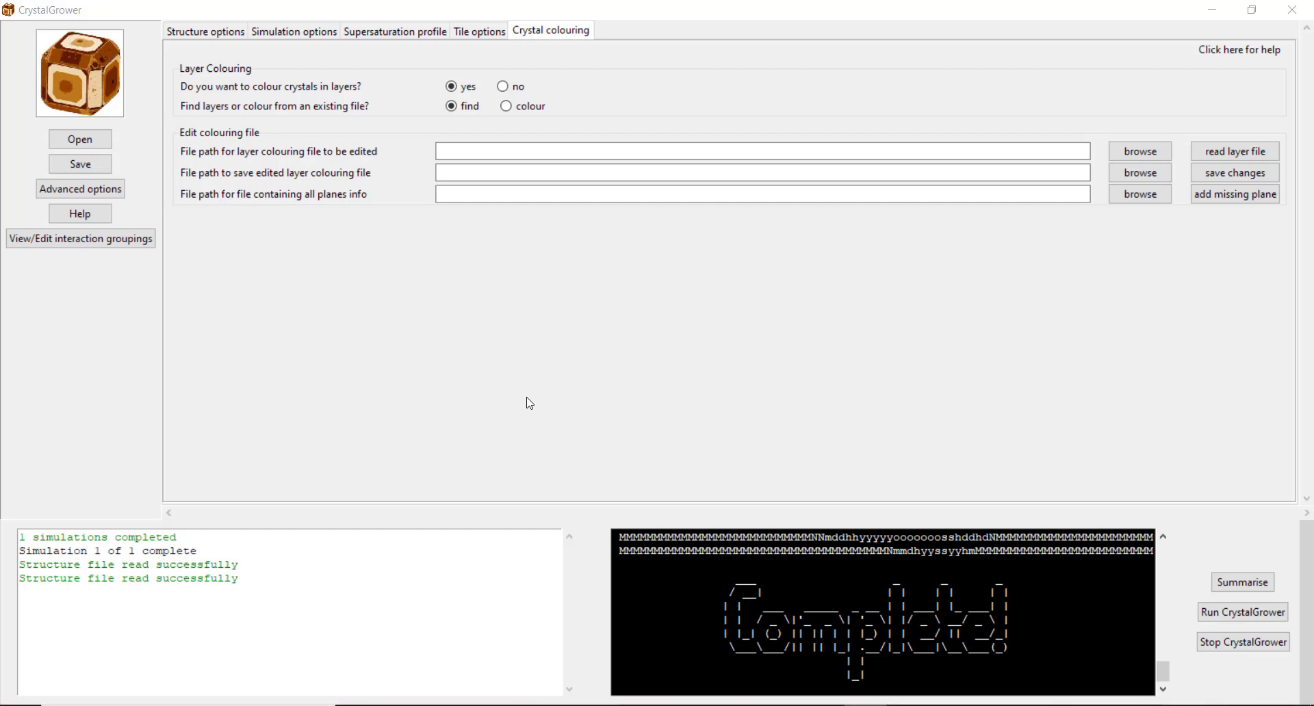
# - Enable checkpoint loading and read in LTA_Test_1_checkpoint.txt from the LTA_Test_1 folder of run 20201007_1533
pyautogui.click(208, 35)
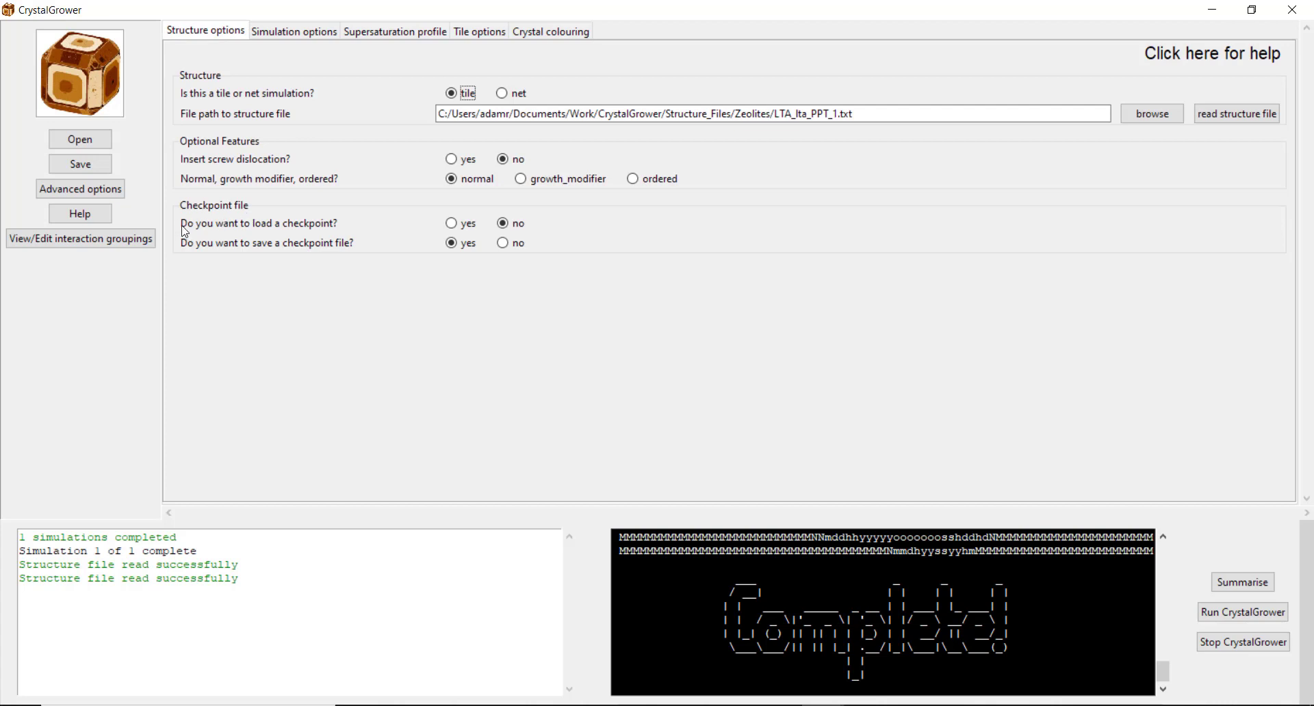
pyautogui.click(453, 224)
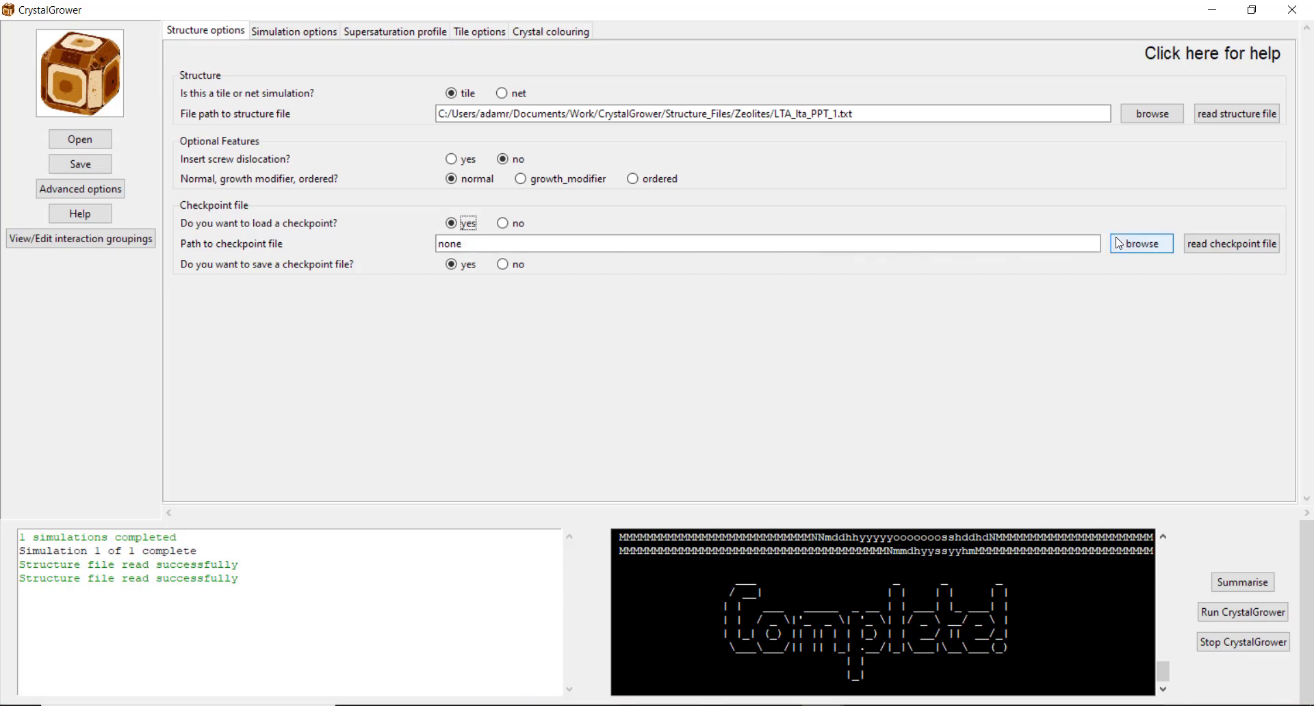
pyautogui.click(1136, 244)
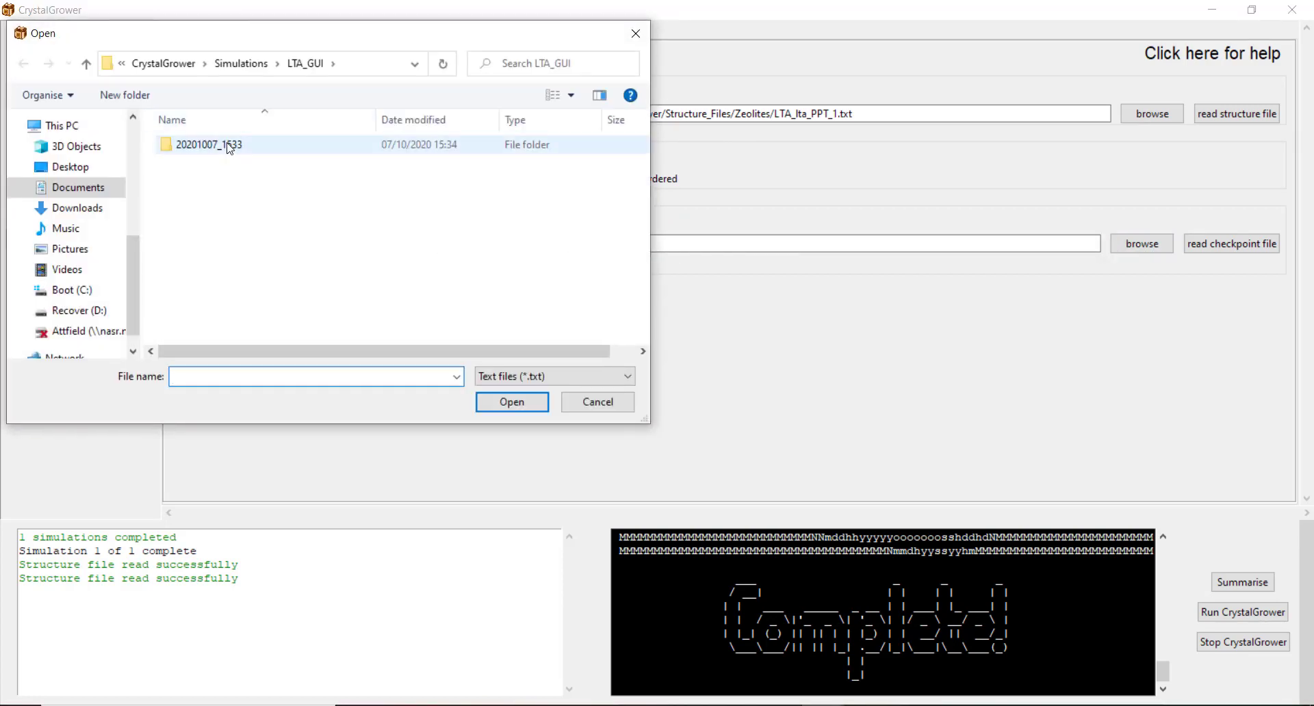
pyautogui.doubleClick(228, 147)
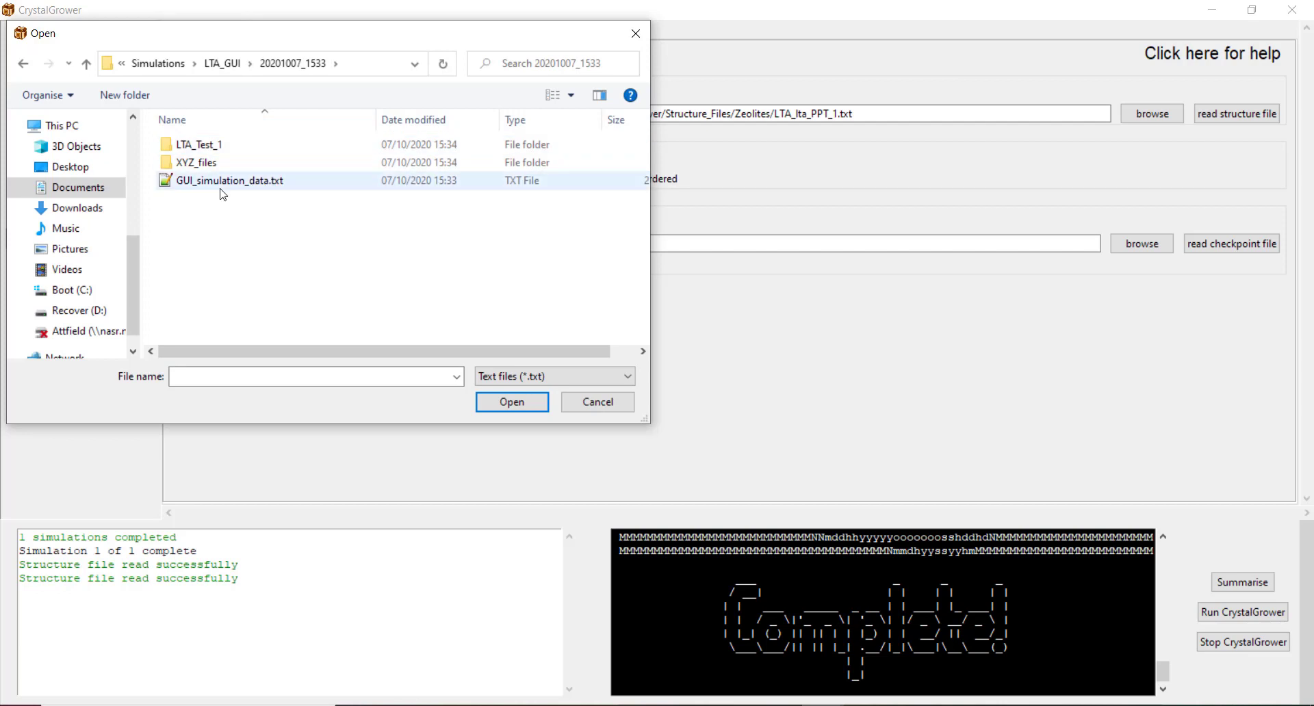
pyautogui.doubleClick(202, 145)
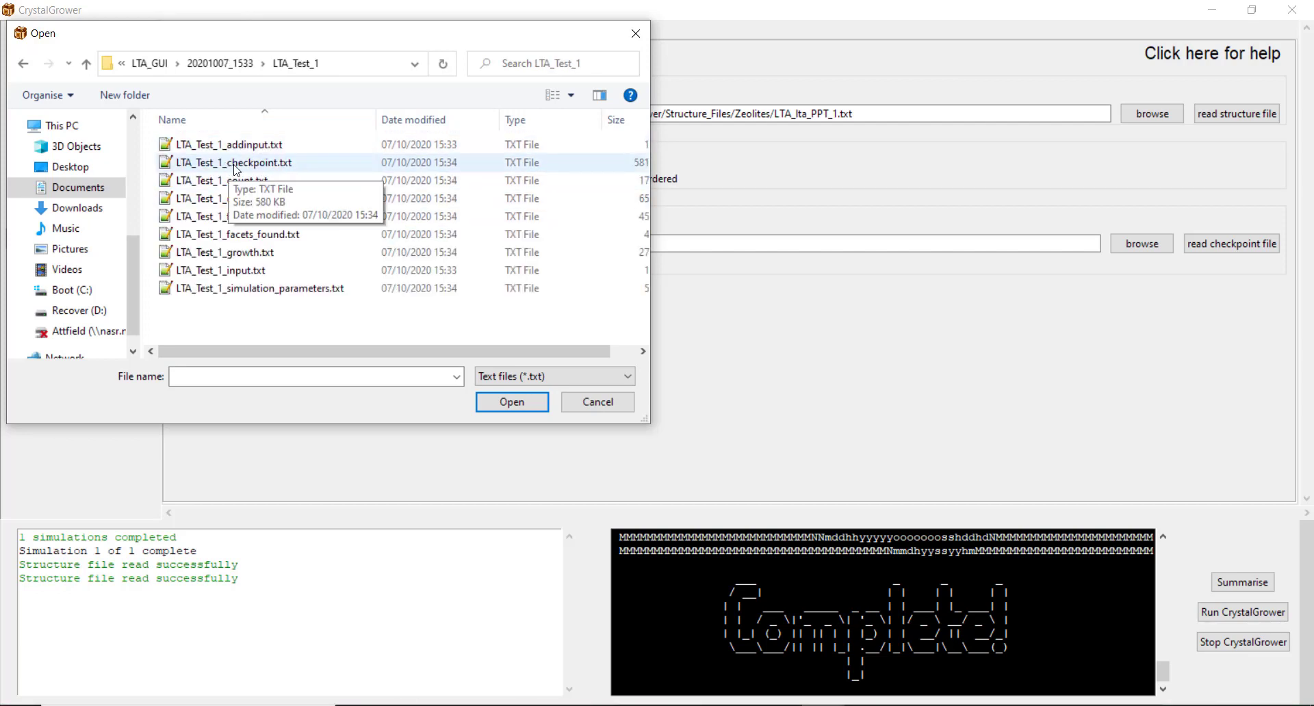
pyautogui.click(248, 165)
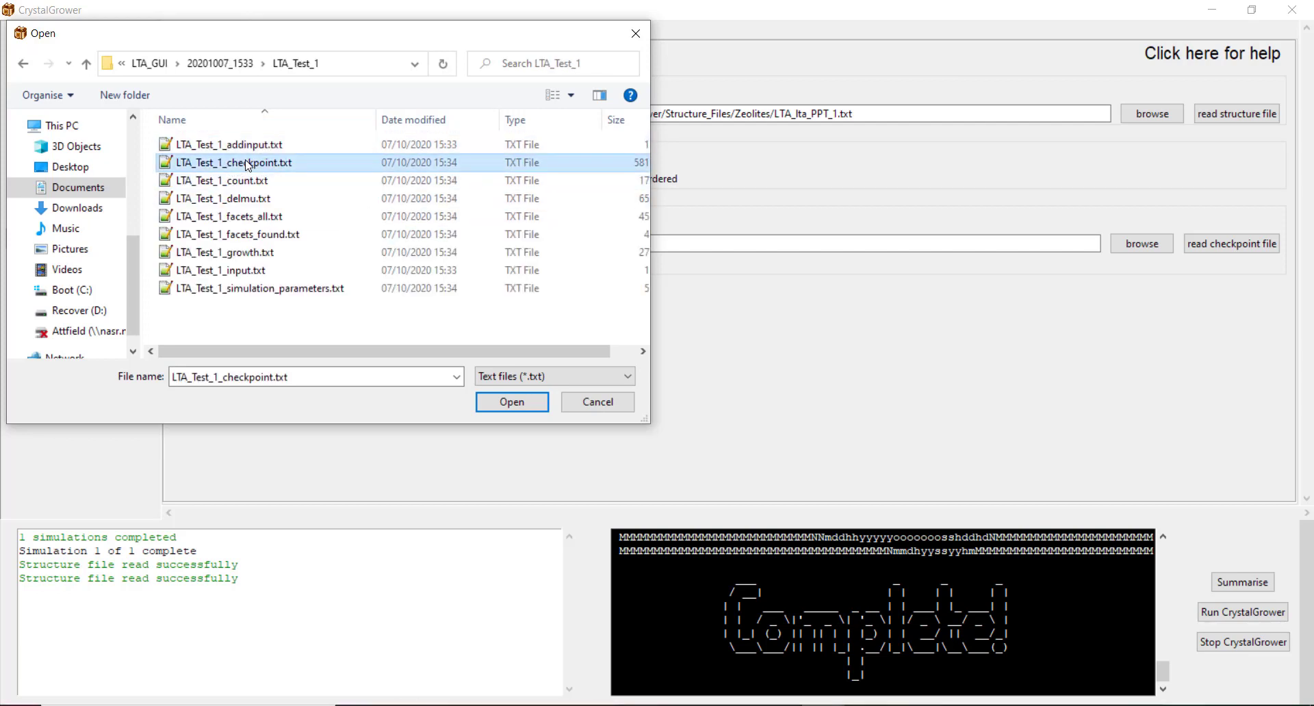
pyautogui.click(511, 405)
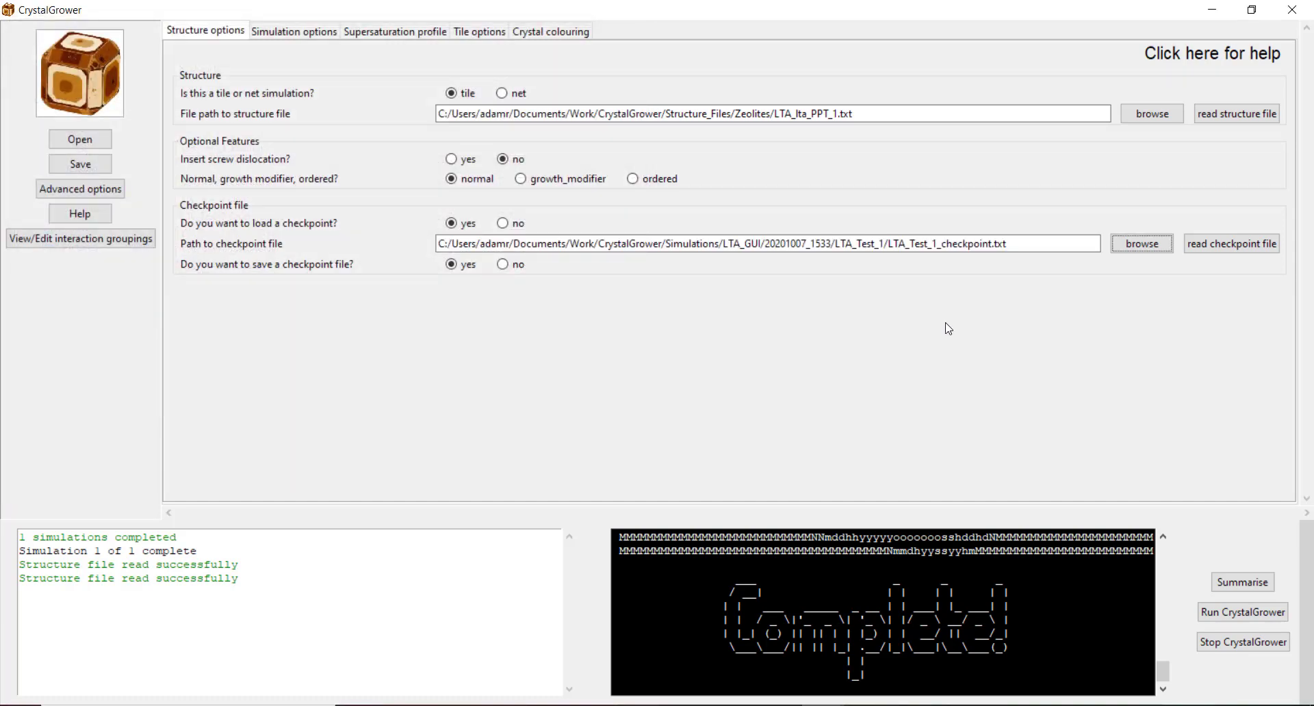
pyautogui.click(1212, 247)
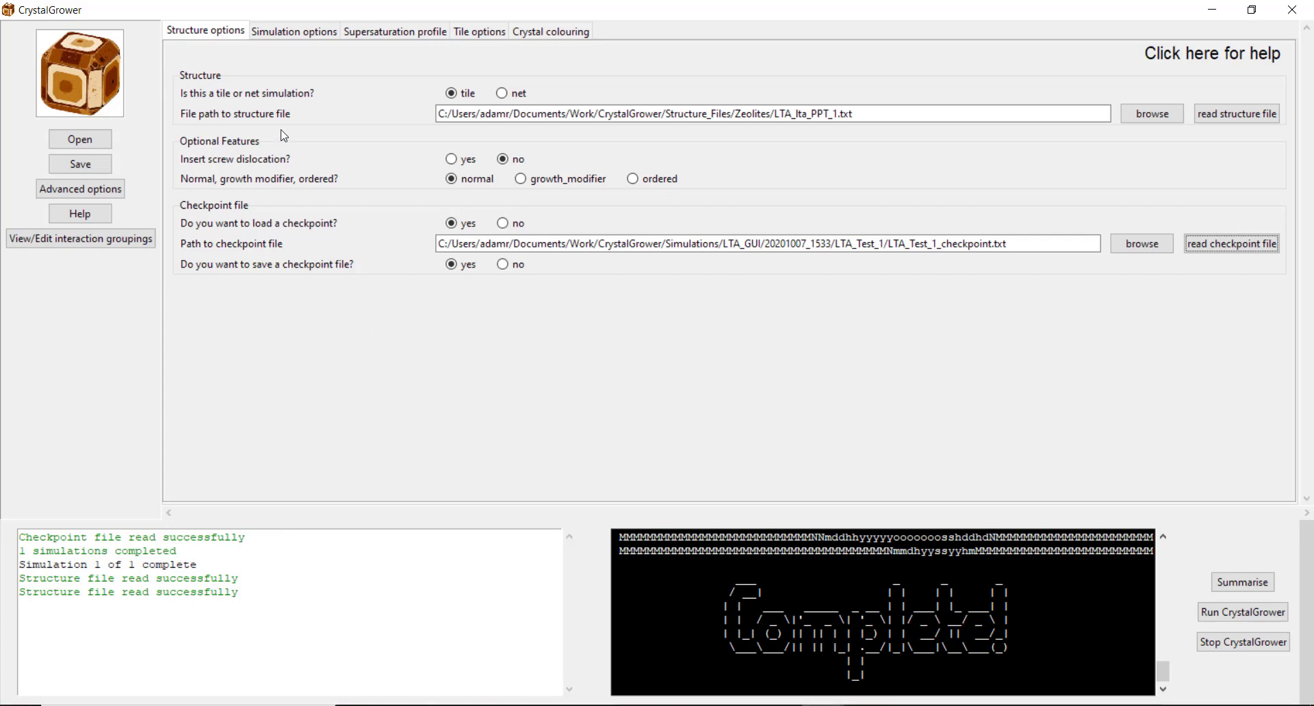
# - Set the simulation size to 251 in the x, y and z directions
pyautogui.click(282, 39)
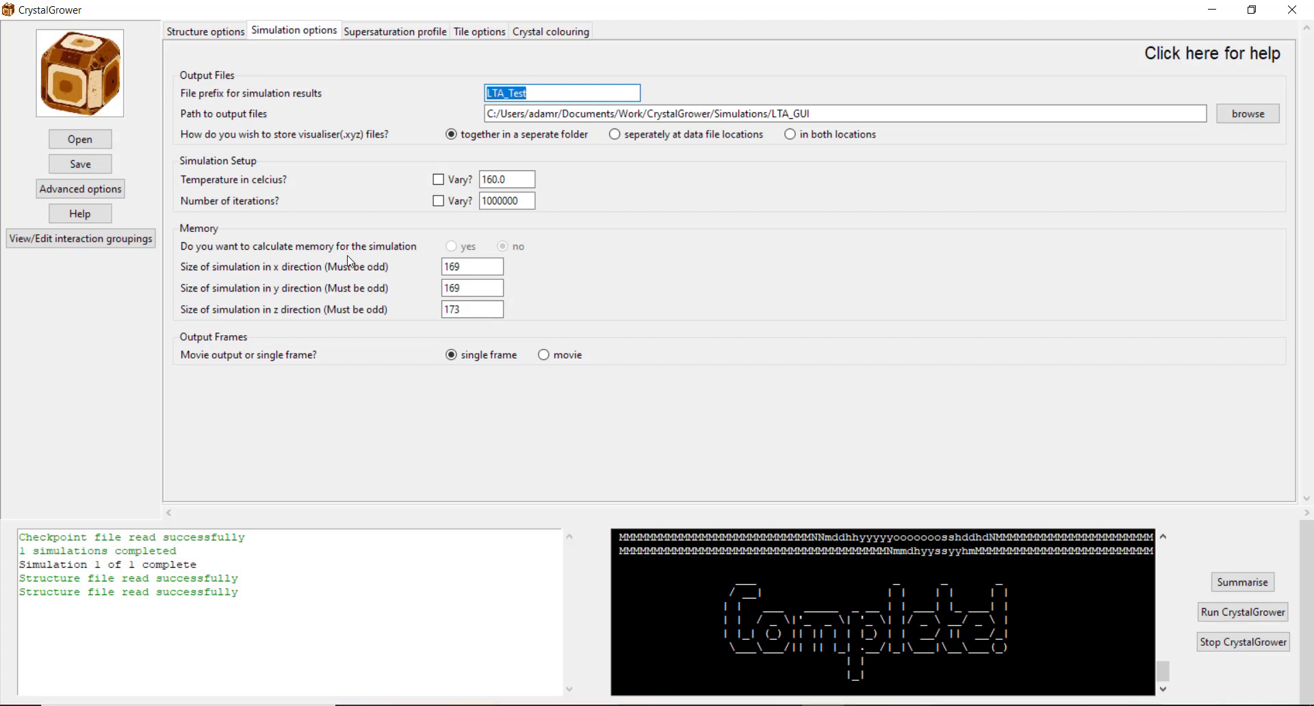
pyautogui.click(465, 267)
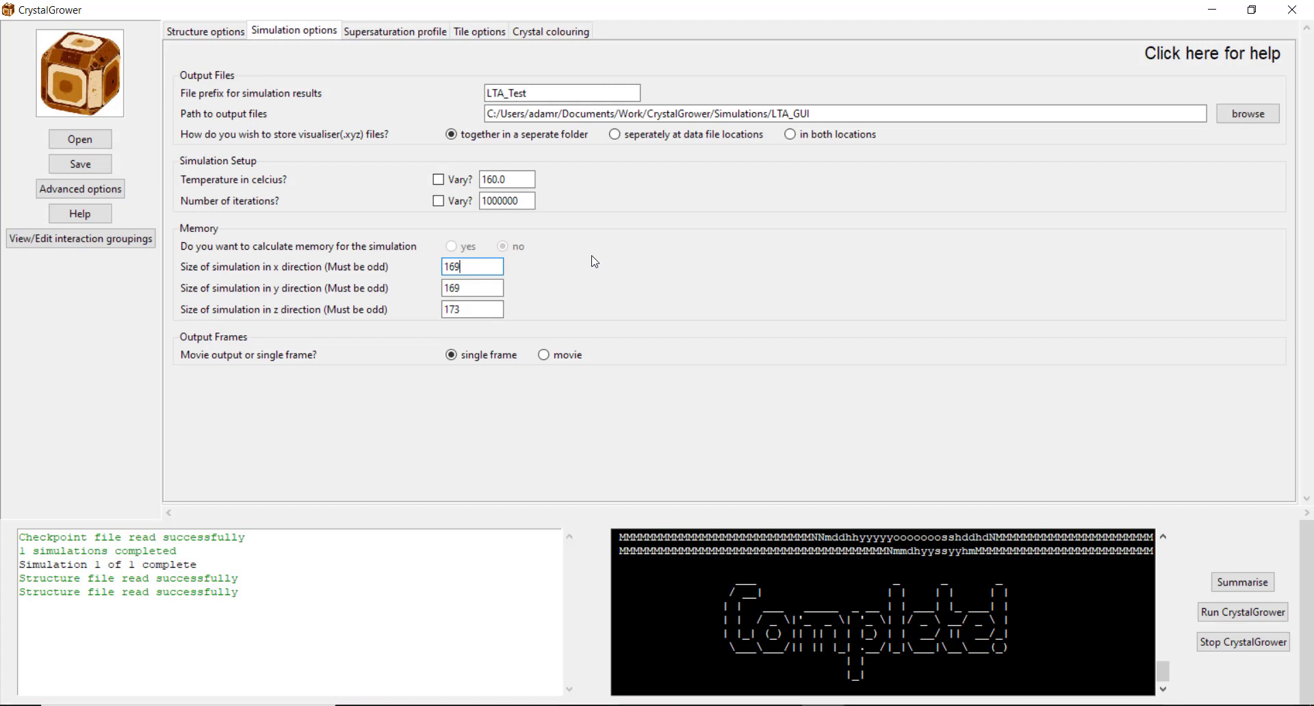
pyautogui.press('BackSpace')
pyautogui.write('251')
pyautogui.hotkey('ctrl', 'a')
pyautogui.hotkey('ctrl', 'c')
pyautogui.doubleClick(459, 290)
pyautogui.hotkey('ctrl', 'v')
pyautogui.press('Tab')
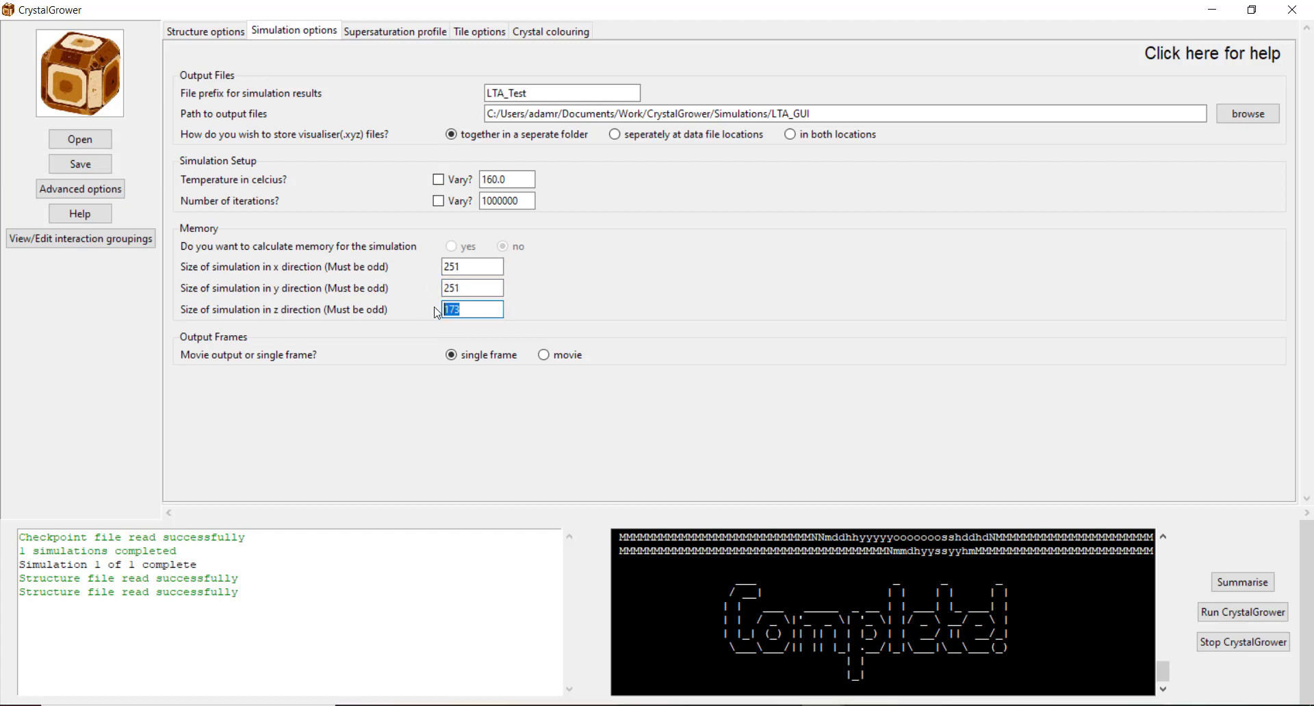
pyautogui.hotkey('ctrl', 'v')
# - Check the tile scalings and change the supersaturation mode to 5
pyautogui.click(463, 34)
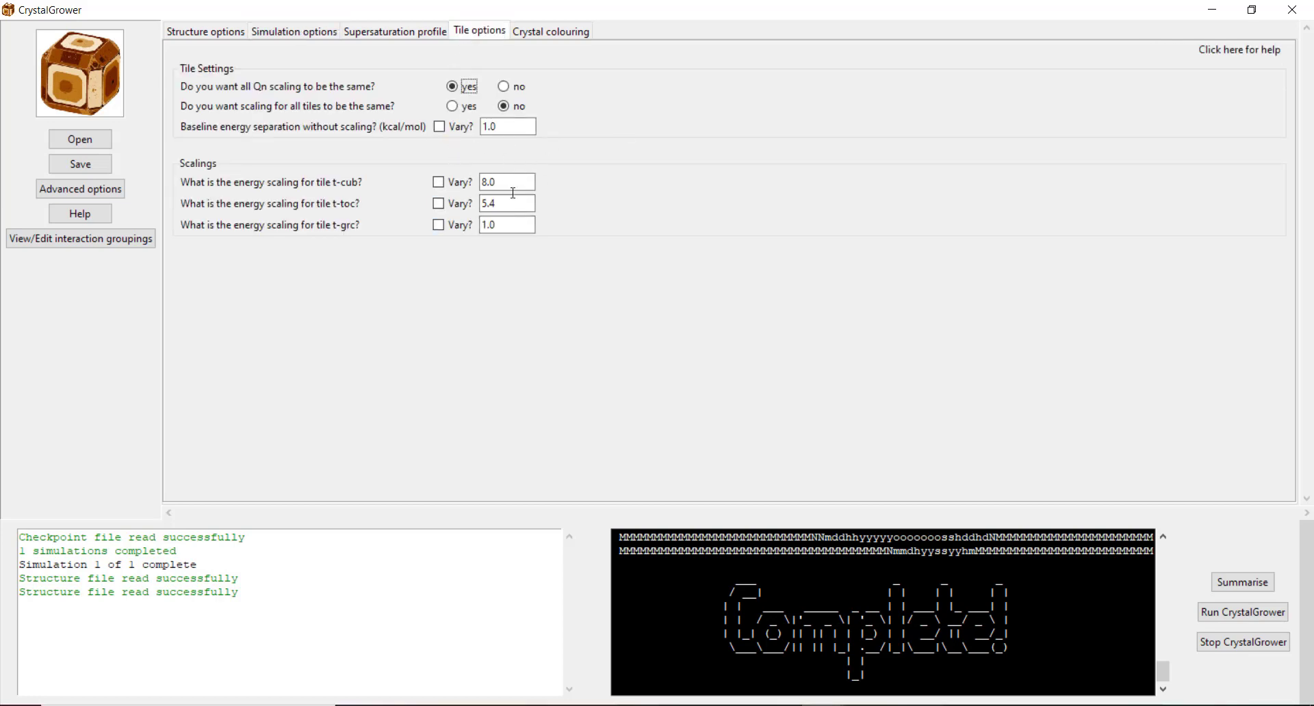
pyautogui.click(409, 33)
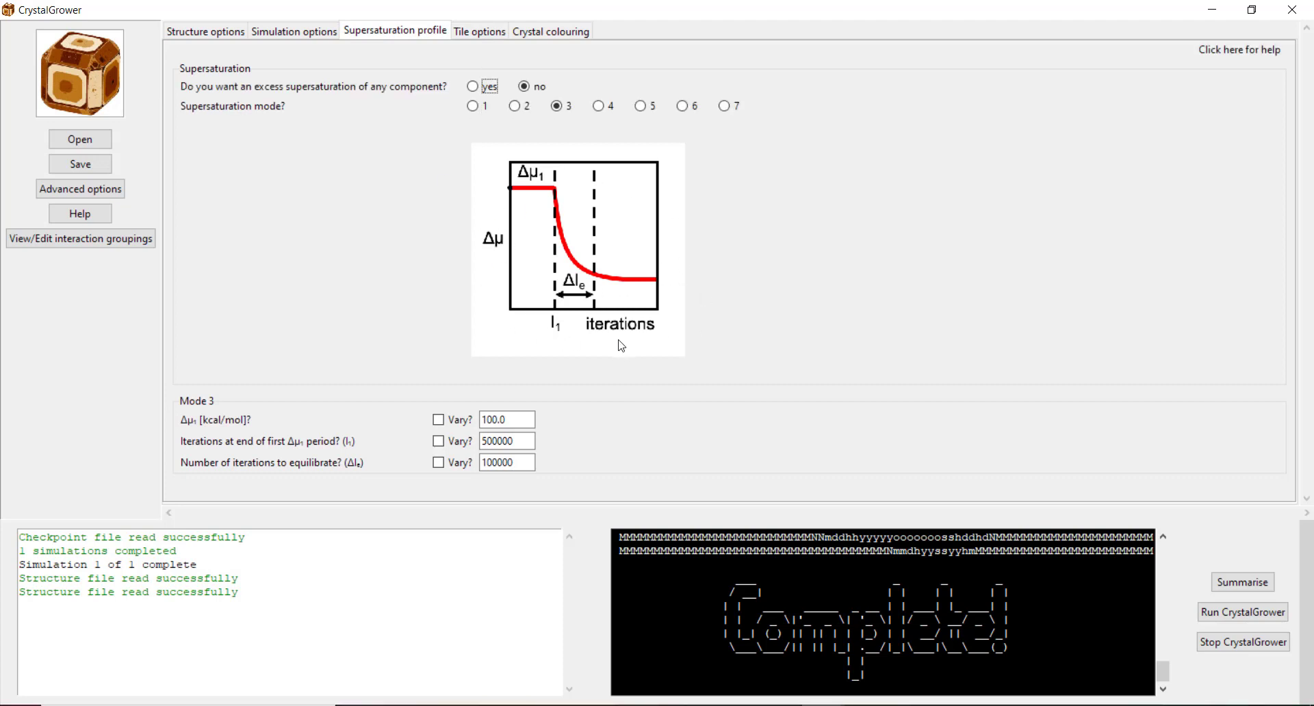
pyautogui.press('Tab')
pyautogui.click(642, 108)
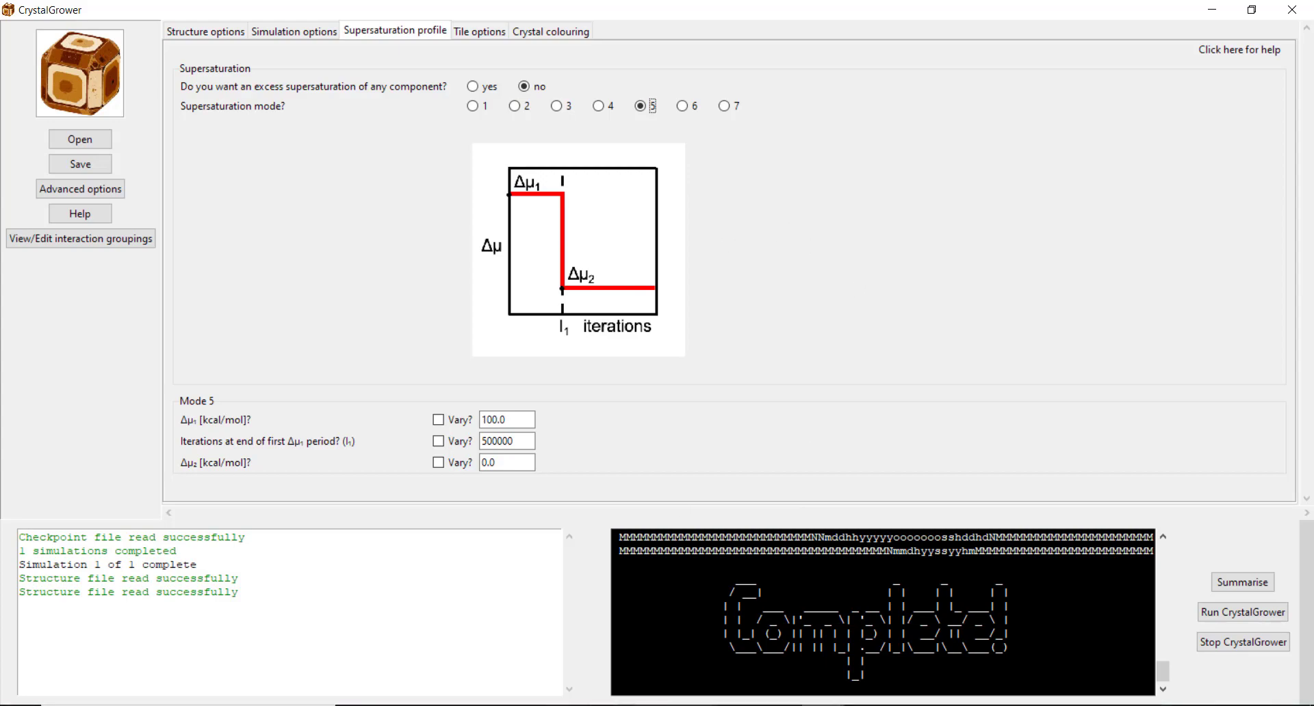
# - Switch to File Explorer, open LTA_Test_1_delmu.txt from the 20201007_1533 run, and examine the supersaturation values at its end
pyautogui.click(526, 705)
pyautogui.doubleClick(204, 111)
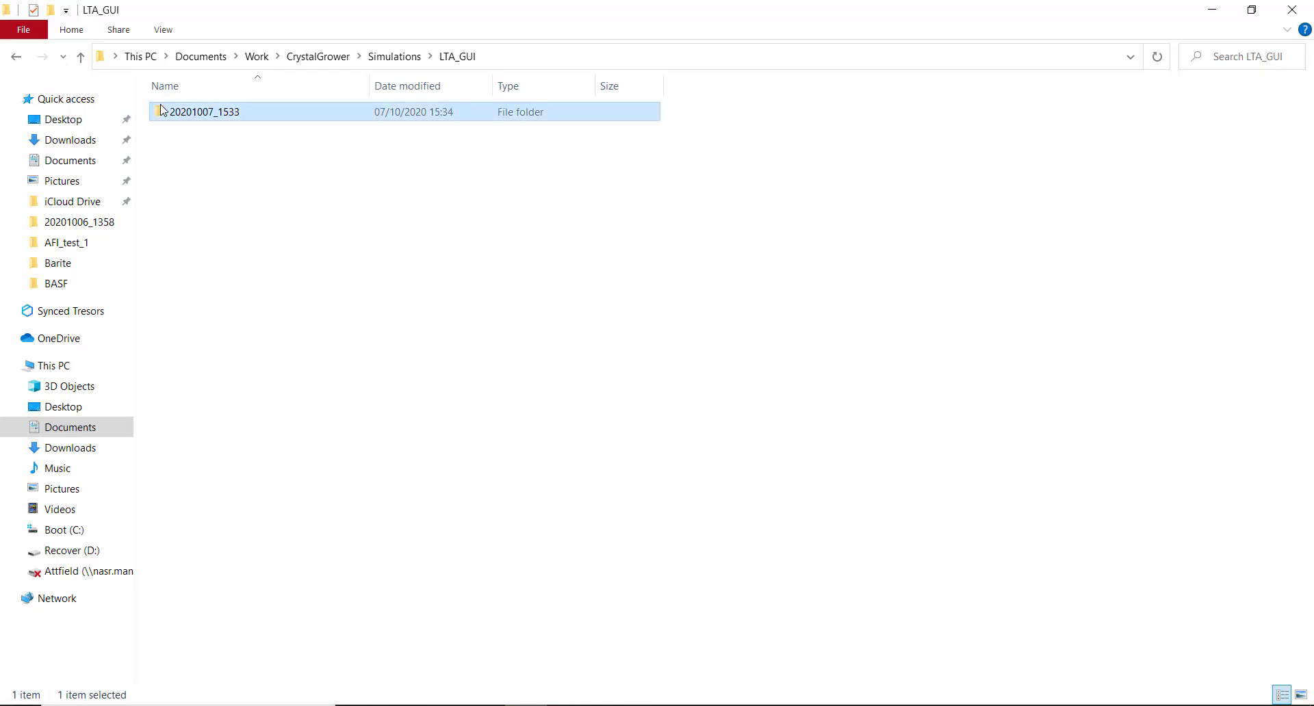
pyautogui.click(207, 117)
pyautogui.doubleClick(208, 117)
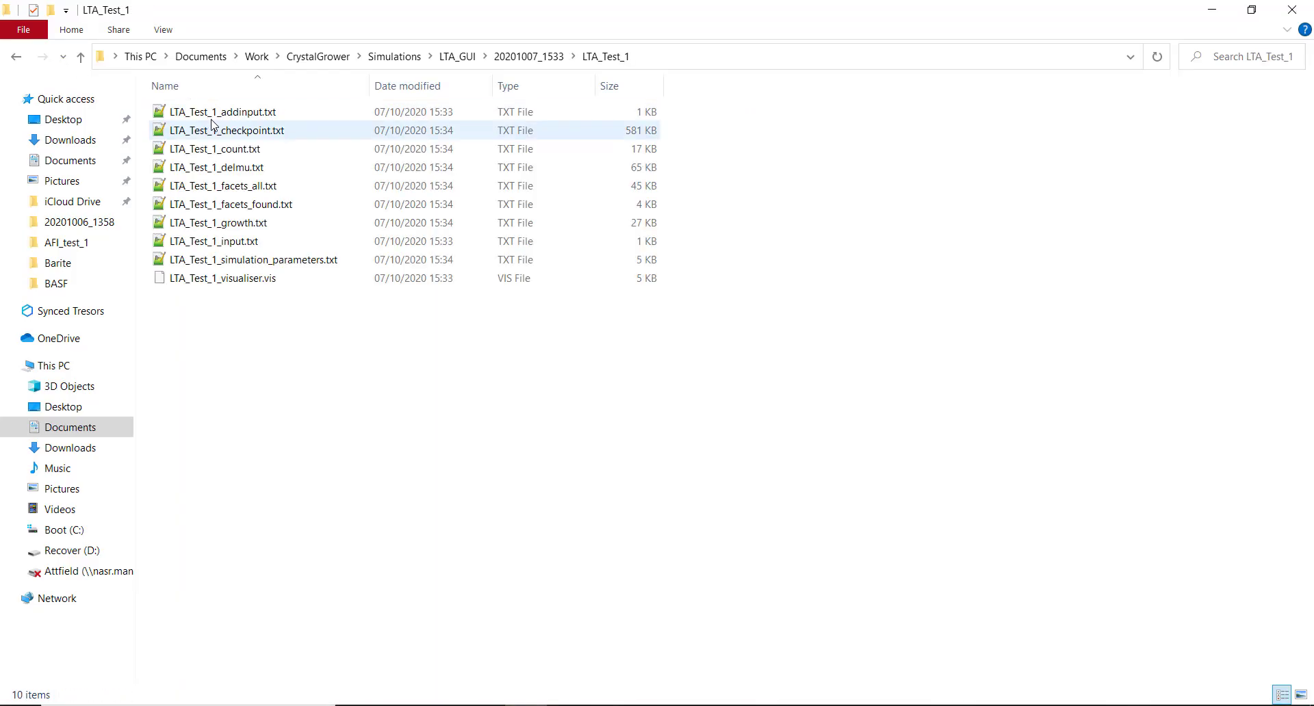
pyautogui.click(241, 174)
pyautogui.doubleClick(241, 174)
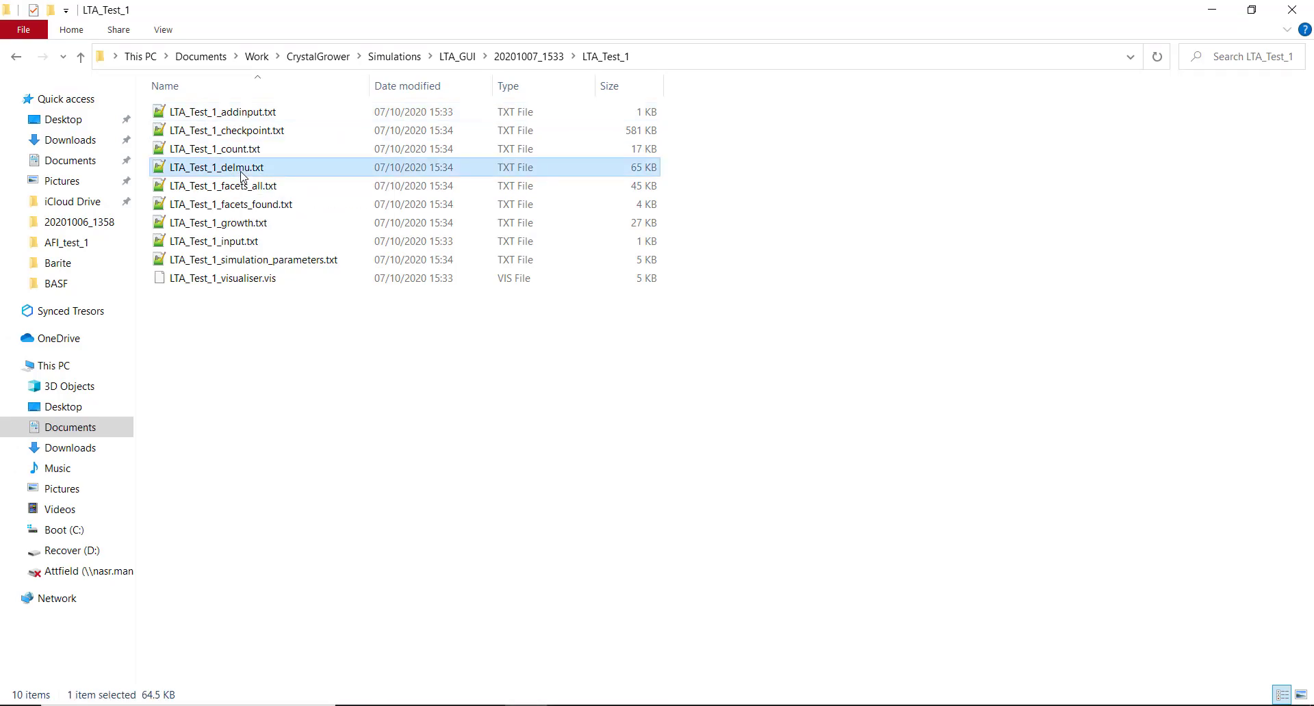
pyautogui.moveTo(1312, 129); pyautogui.dragTo(1294, 675)
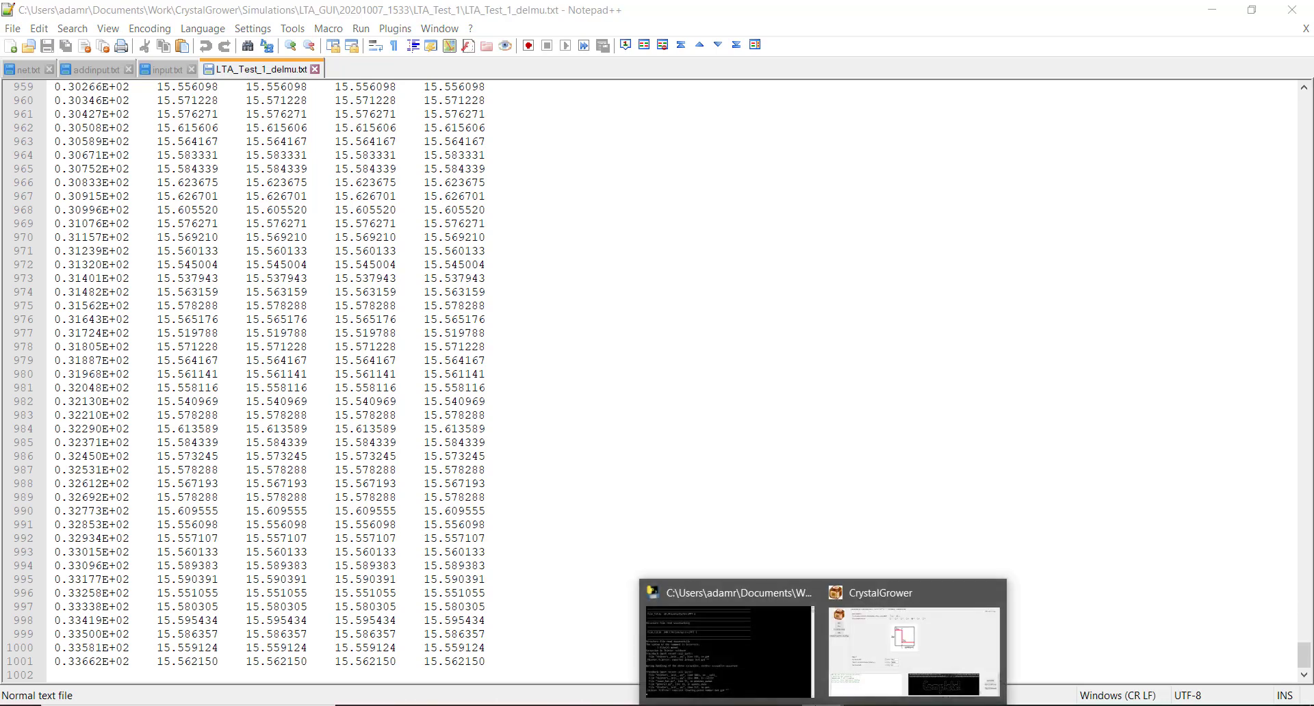
# - Back in CrystalGrower, set Δμ₁ to 18.5 and Δμ₂ to 12.5 kcal/mol for supersaturation mode 5
pyautogui.click(841, 664)
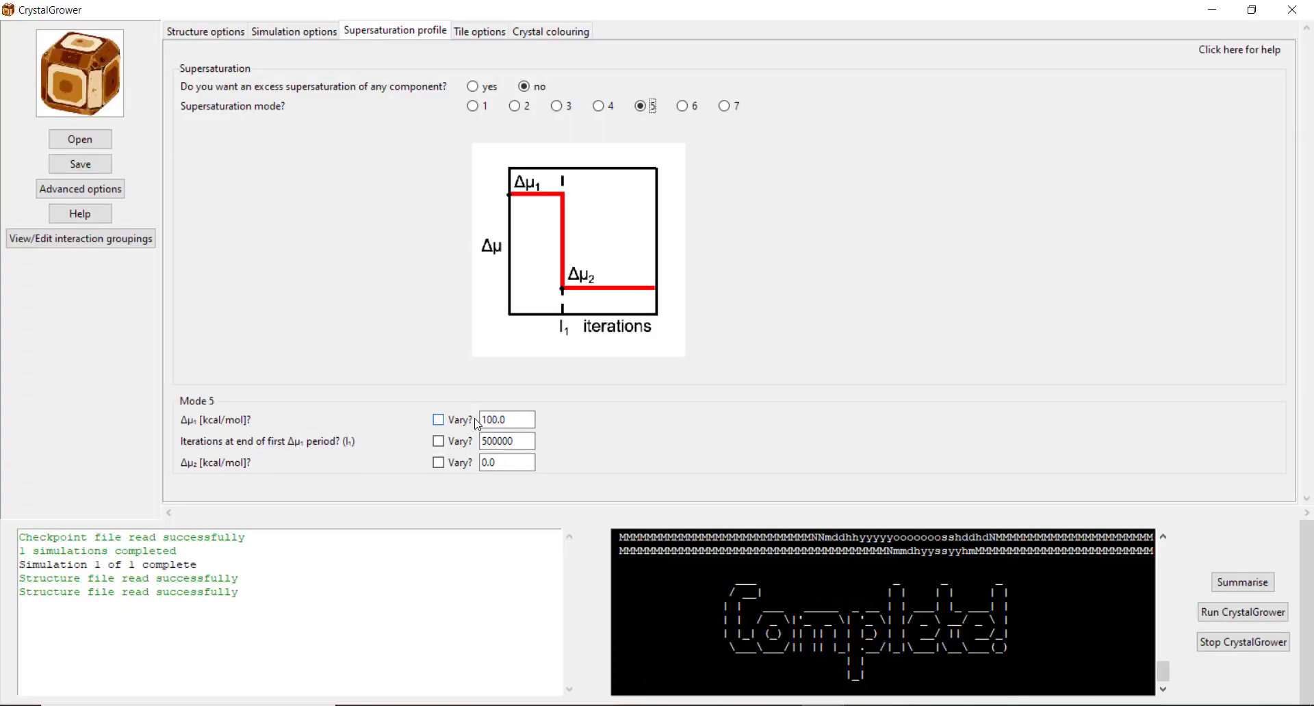
pyautogui.moveTo(481, 419); pyautogui.dragTo(500, 423)
pyautogui.write('18.')
pyautogui.press('Delete')
pyautogui.write('5')
pyautogui.moveTo(505, 463); pyautogui.dragTo(471, 464)
pyautogui.write('12.5')
pyautogui.click(531, 441)
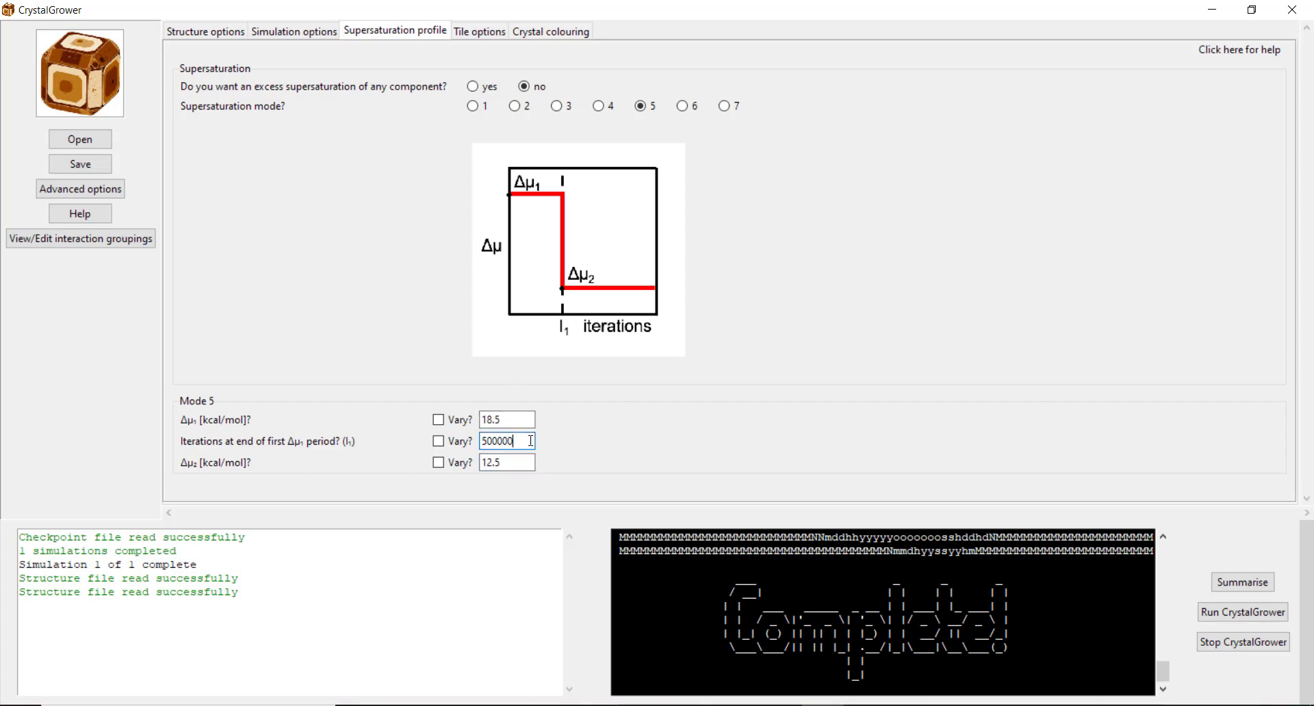
pyautogui.moveTo(531, 441); pyautogui.dragTo(463, 439)
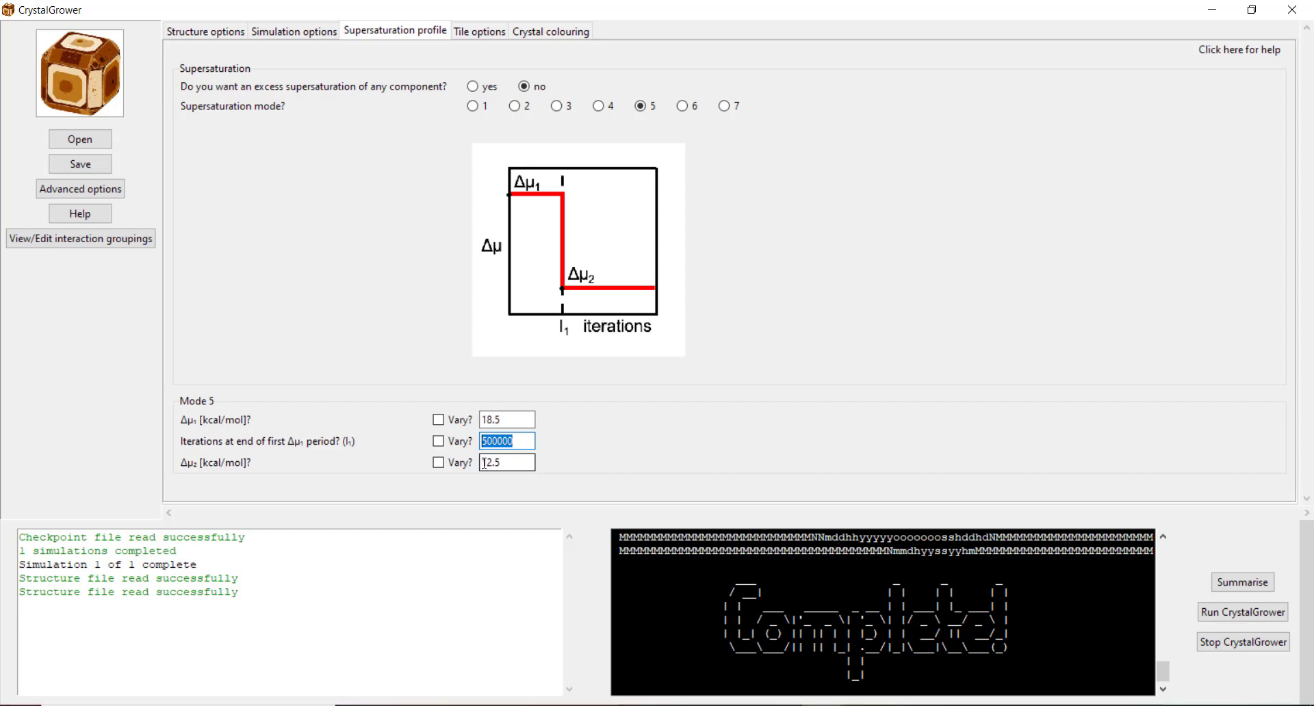
pyautogui.click(520, 440)
# - Switch the simulation's output frames from single frame to movie and edit the number of frames
pyautogui.click(293, 31)
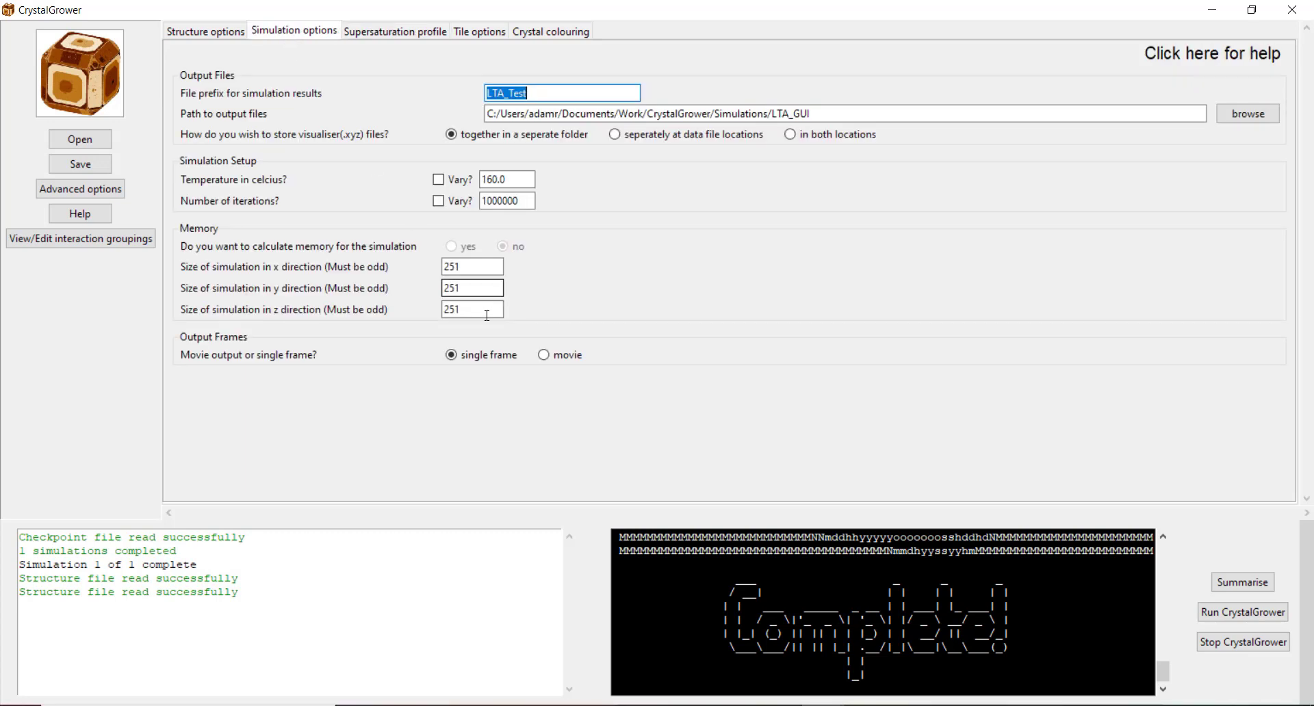
pyautogui.click(560, 357)
pyautogui.click(450, 377)
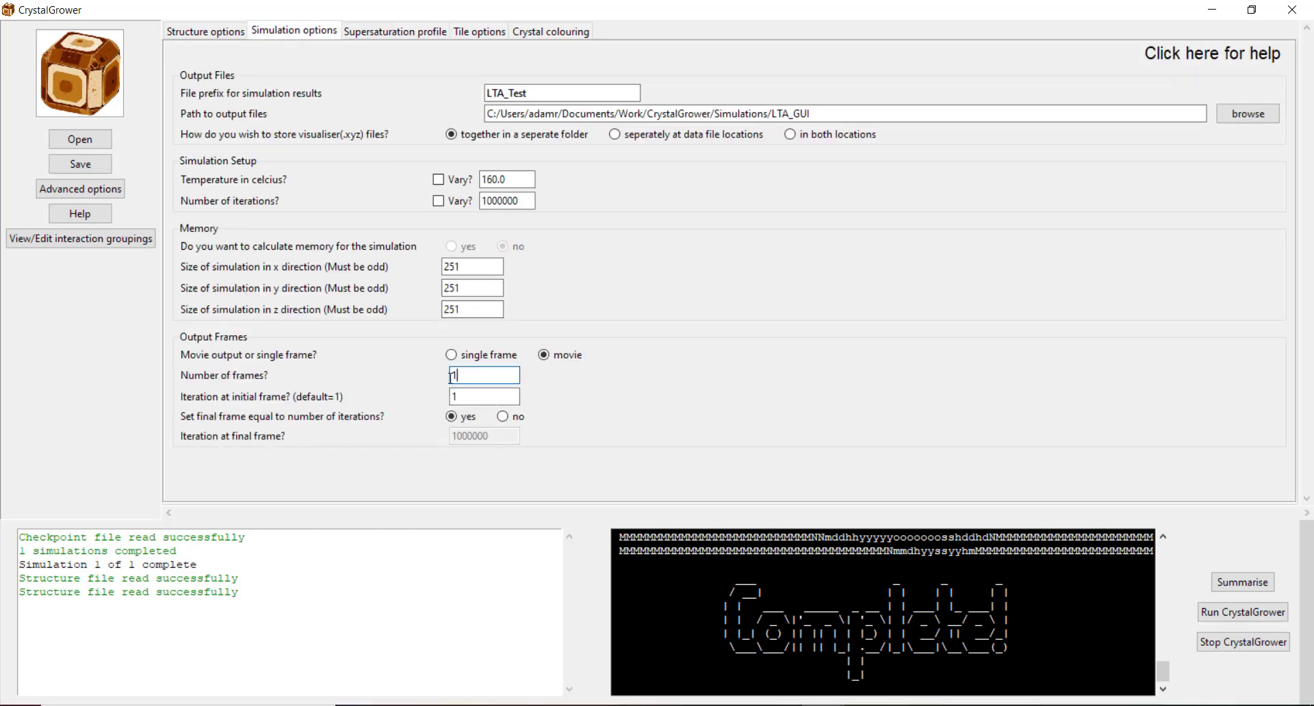
pyautogui.write('1')
# - Colour the crystal layers from an existing file, using LTA_Test_1_facets_found.txt for the crystal terrace colouring
pyautogui.click(526, 32)
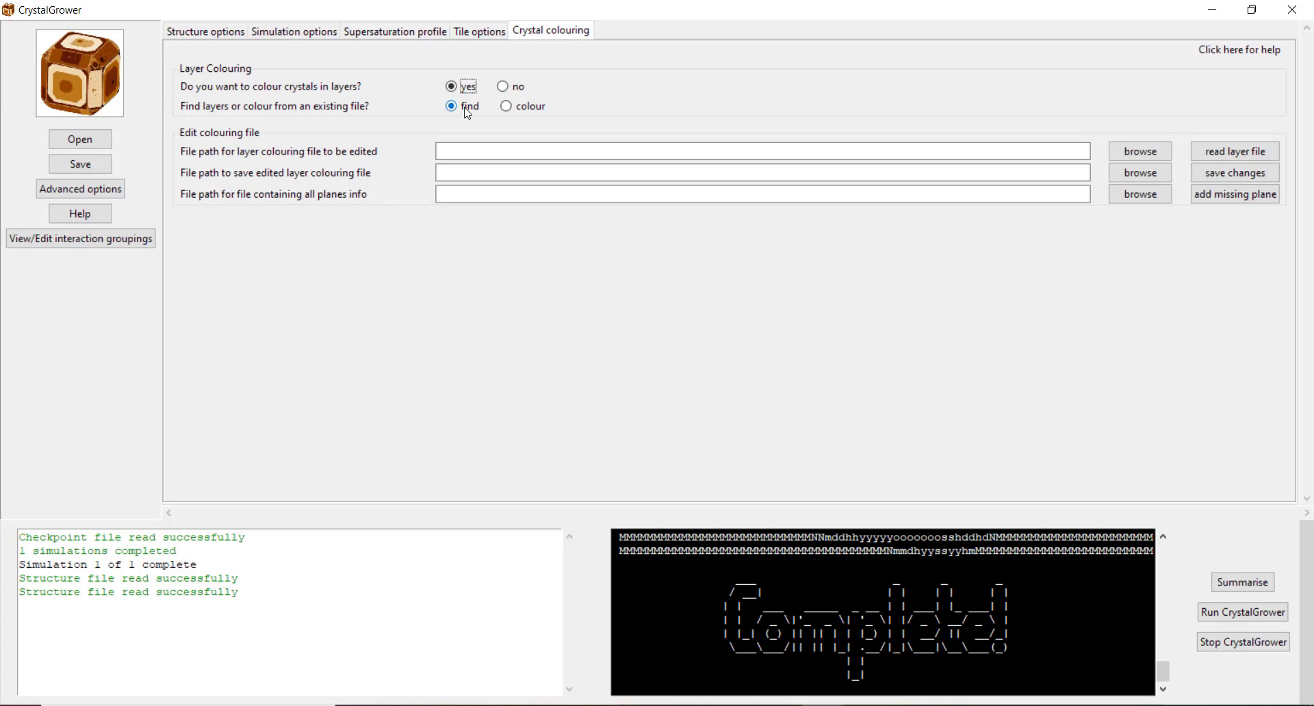
pyautogui.click(508, 109)
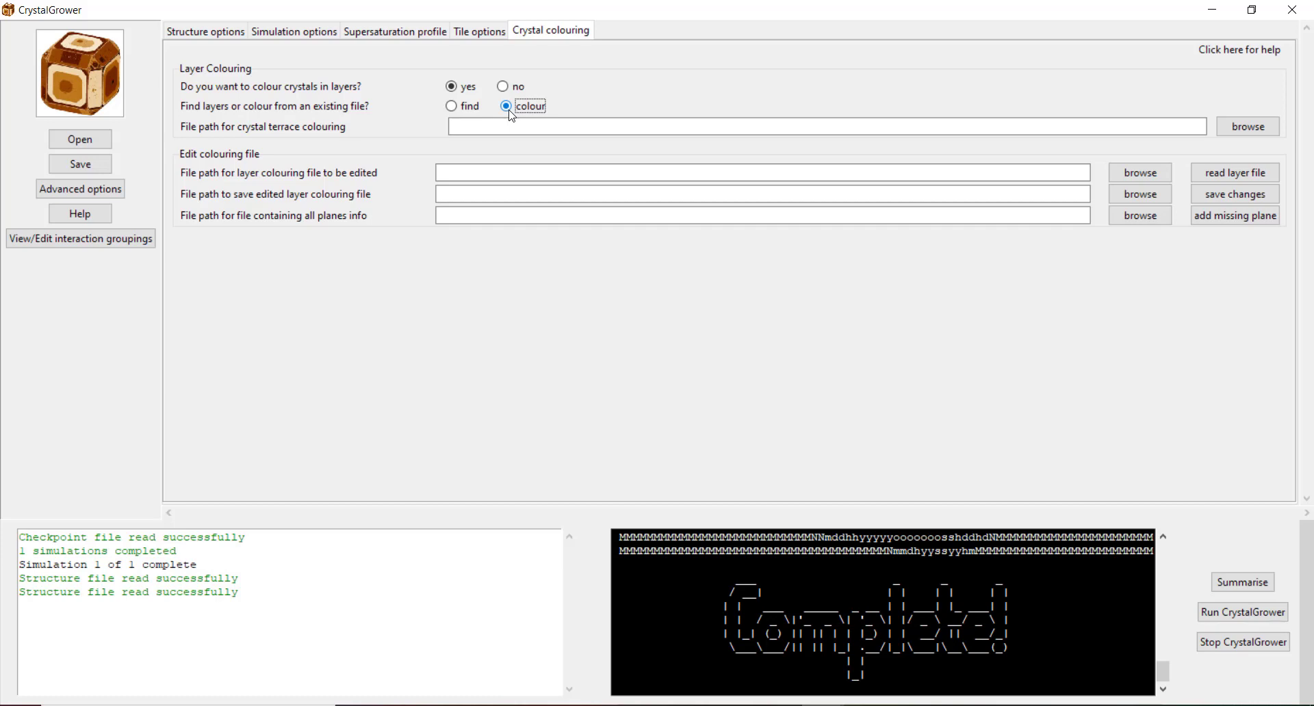
pyautogui.click(1246, 128)
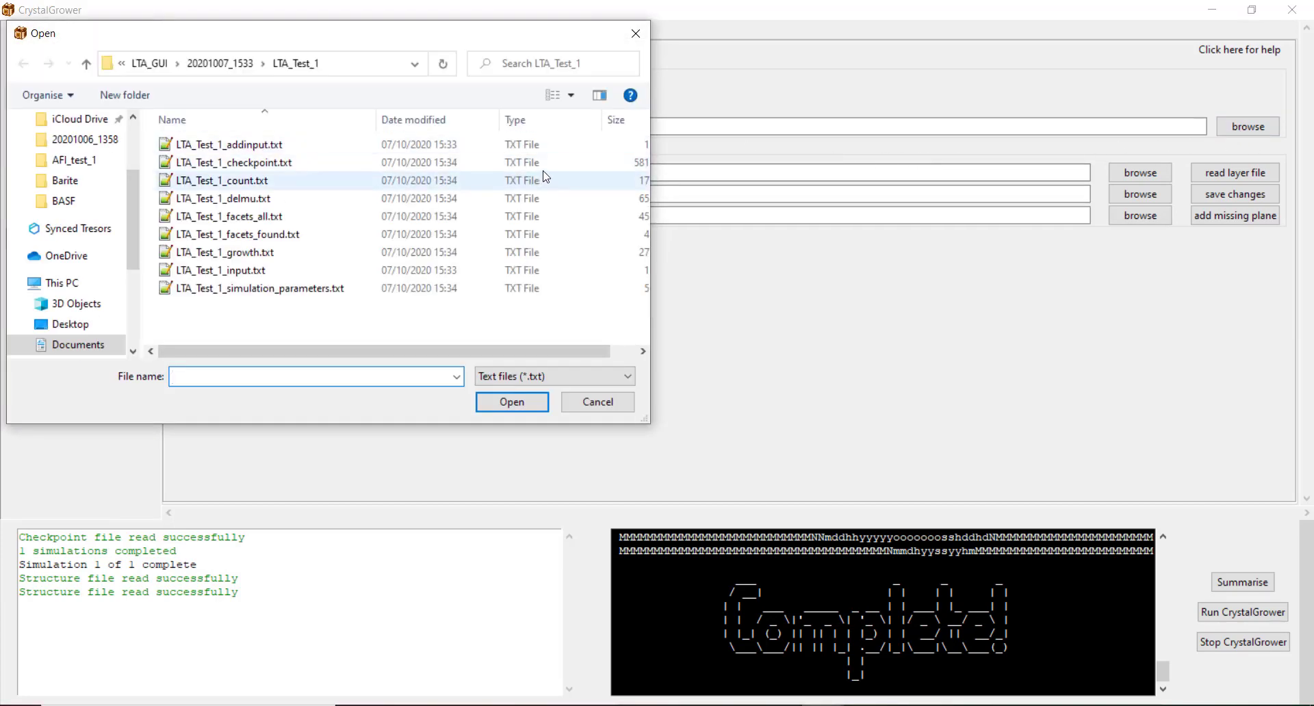
pyautogui.click(309, 236)
pyautogui.click(310, 224)
pyautogui.doubleClick(311, 229)
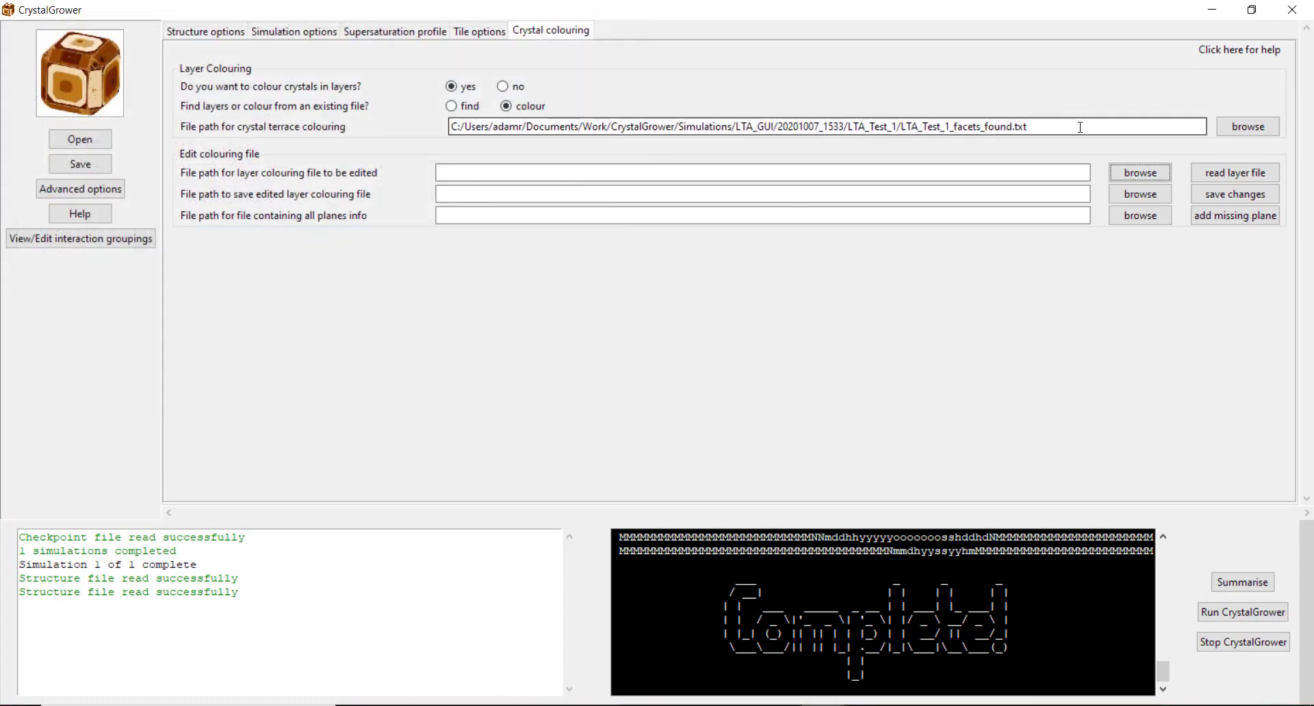
# - Choose LTA_Test_1_facets_found.txt as the layer colouring file to edit
pyautogui.click(1137, 174)
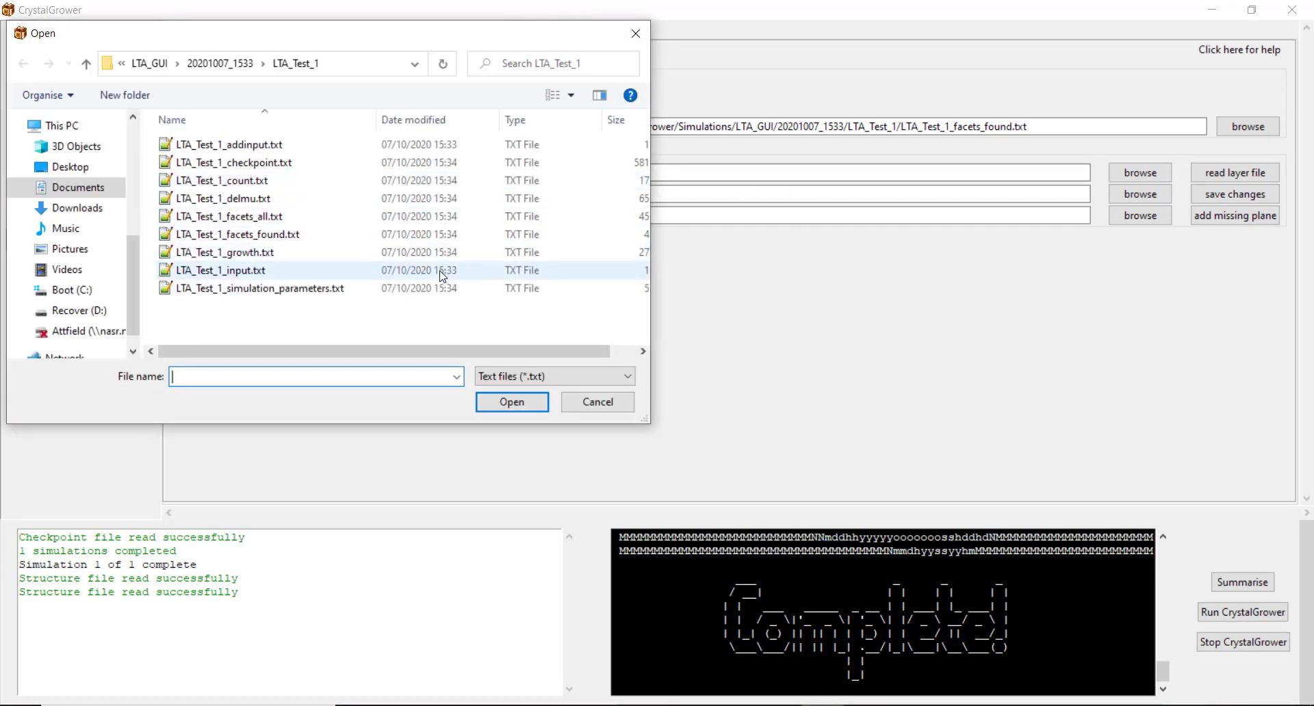
pyautogui.click(299, 236)
pyautogui.click(512, 401)
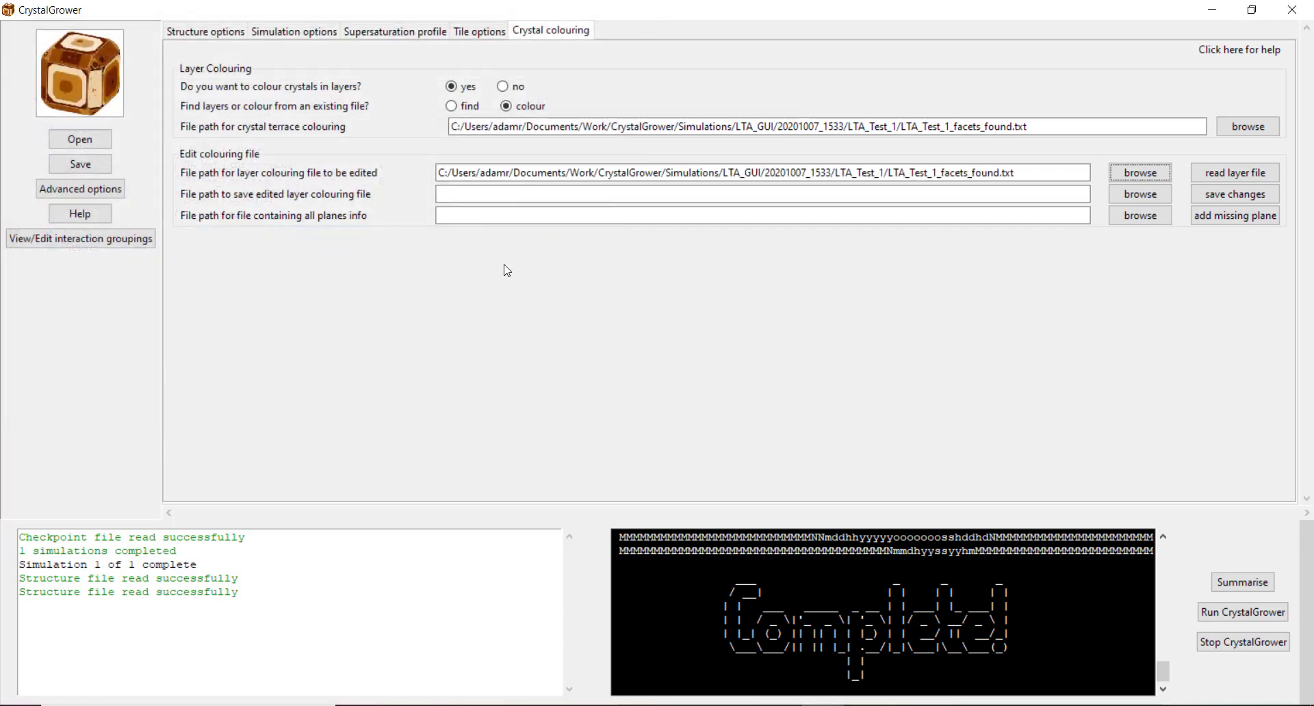
# - Read the planes from the chosen layer colouring file and run the CrystalGrower simulation
pyautogui.click(1234, 172)
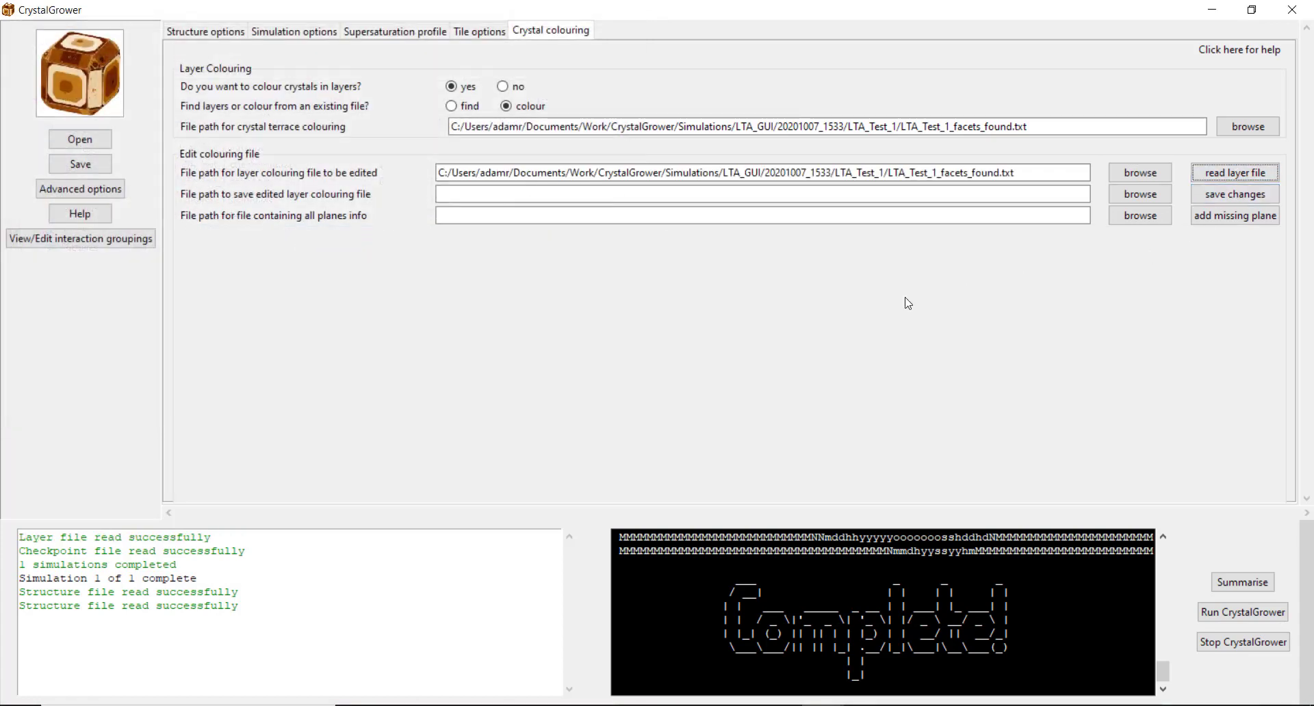
pyautogui.scroll(-15, 528, 318)
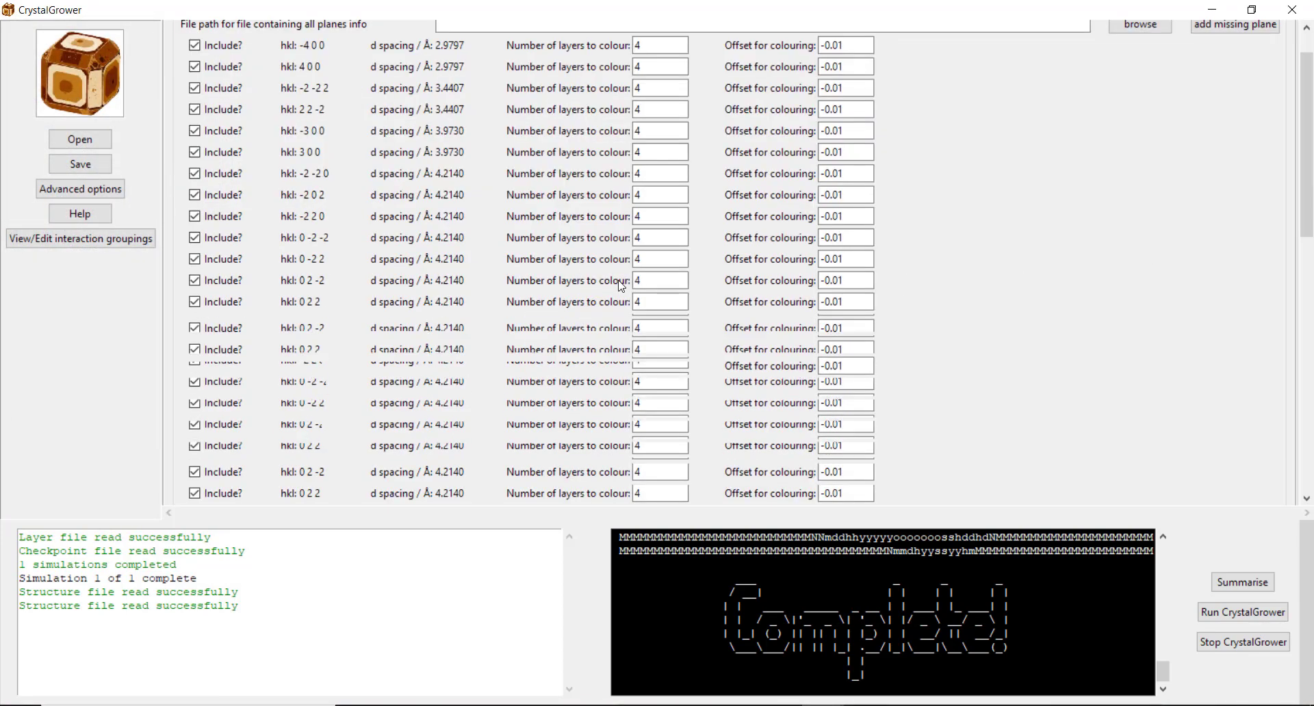
pyautogui.scroll(5, 625, 292)
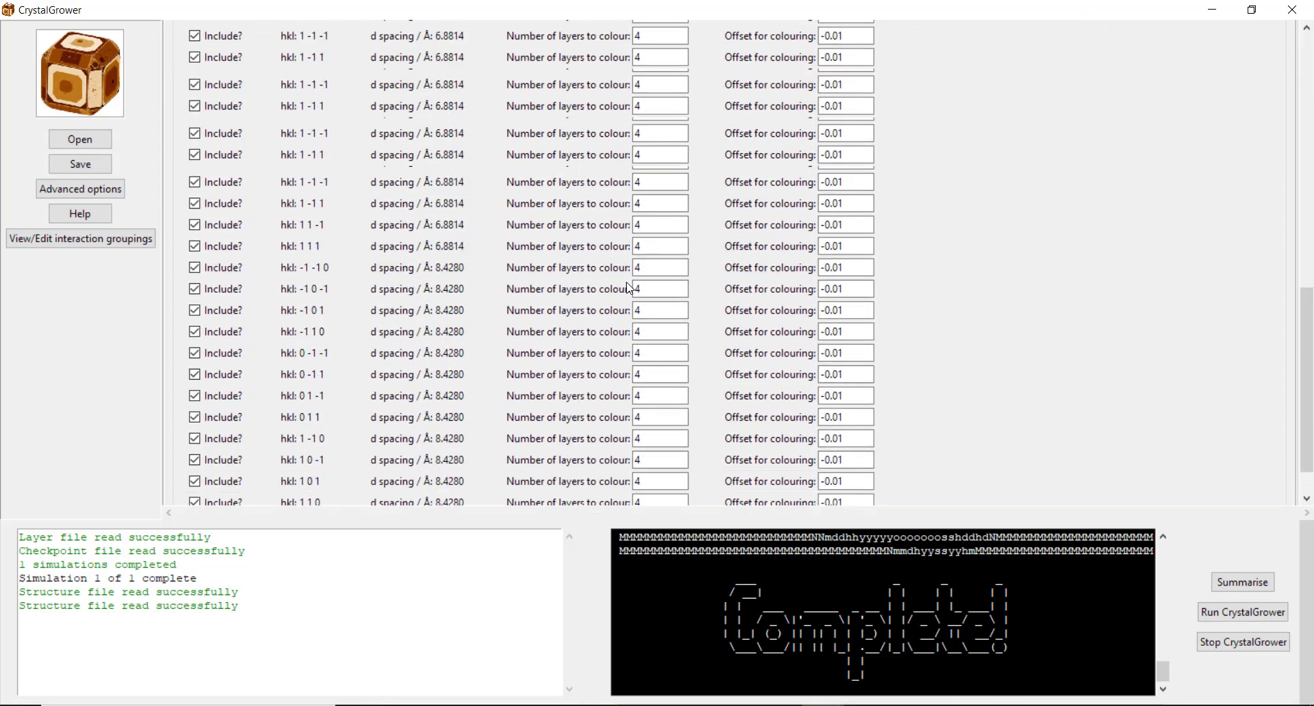
pyautogui.scroll(10, 600, 299)
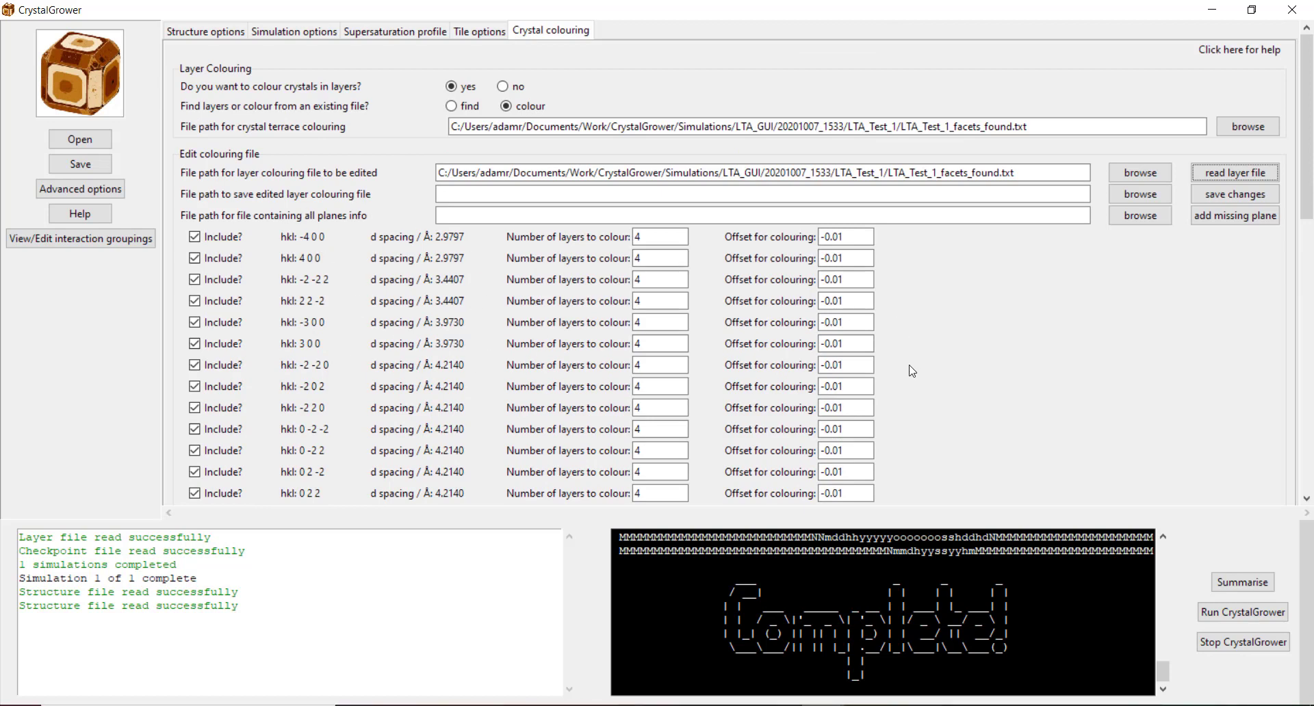
pyautogui.click(1225, 618)
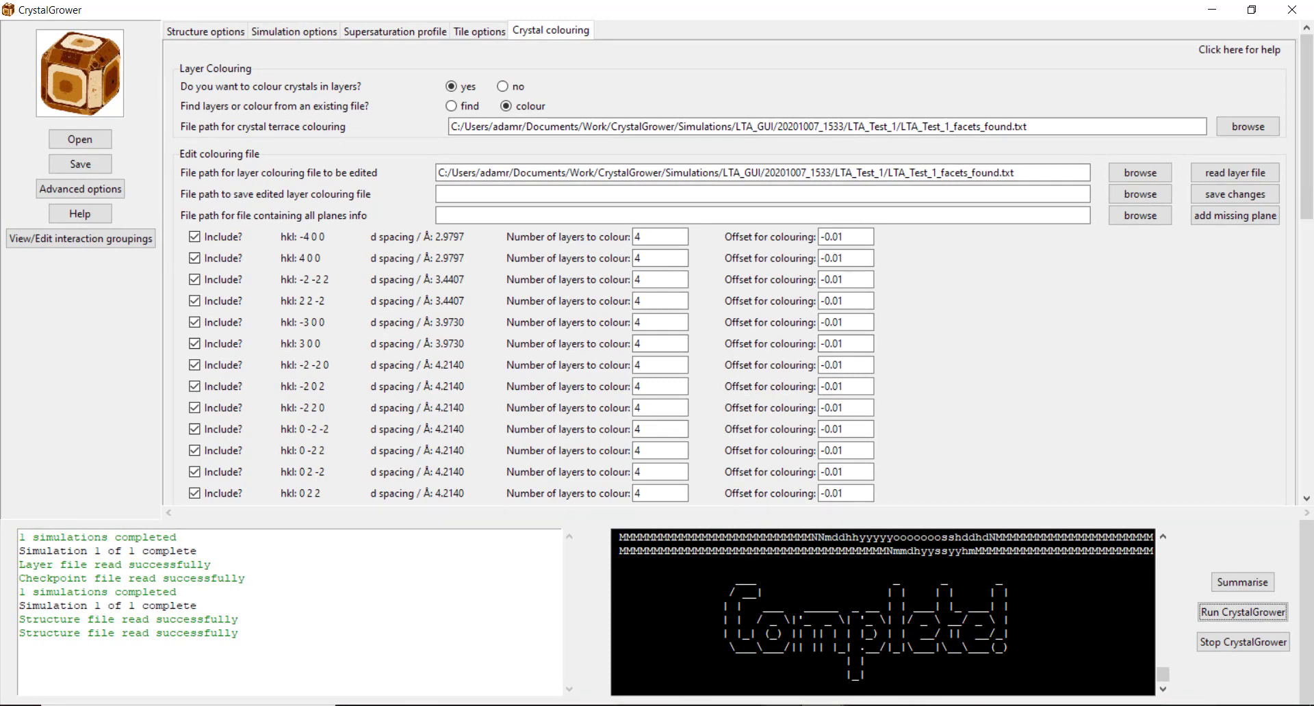
# - In File Explorer, open LTA_Test_1_ovito_CGvisualiser.XYZ from the 20201007_1533 XYZ_files folder in OVITO with the default column mapping and inspect the crystal
pyautogui.hotkey('alt', 'Tab')
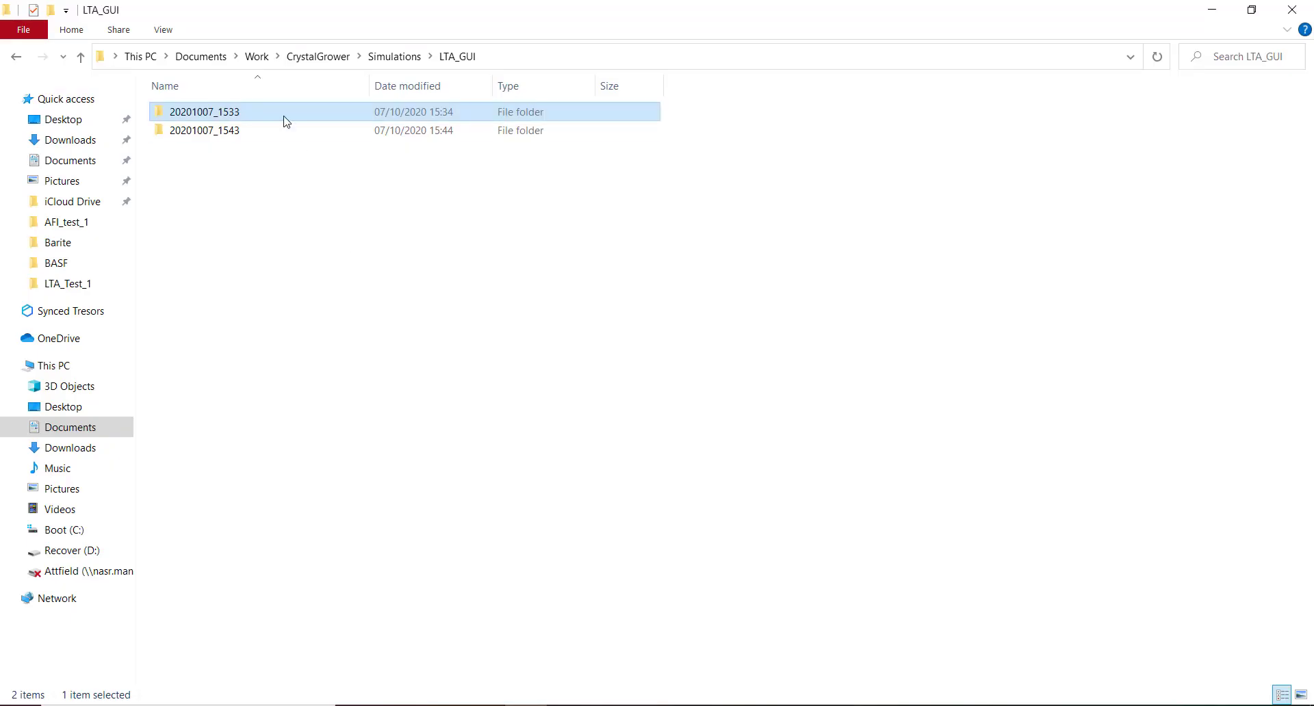
pyautogui.doubleClick(286, 121)
pyautogui.doubleClick(245, 134)
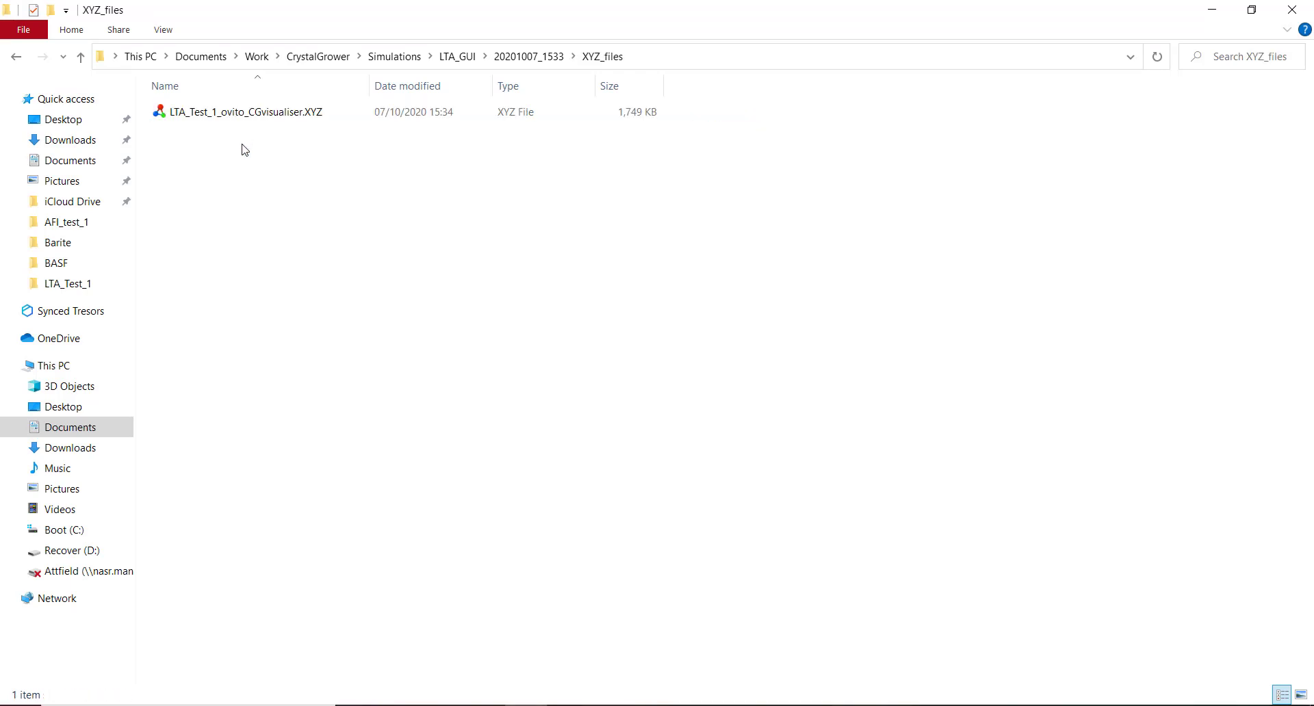
pyautogui.click(240, 115)
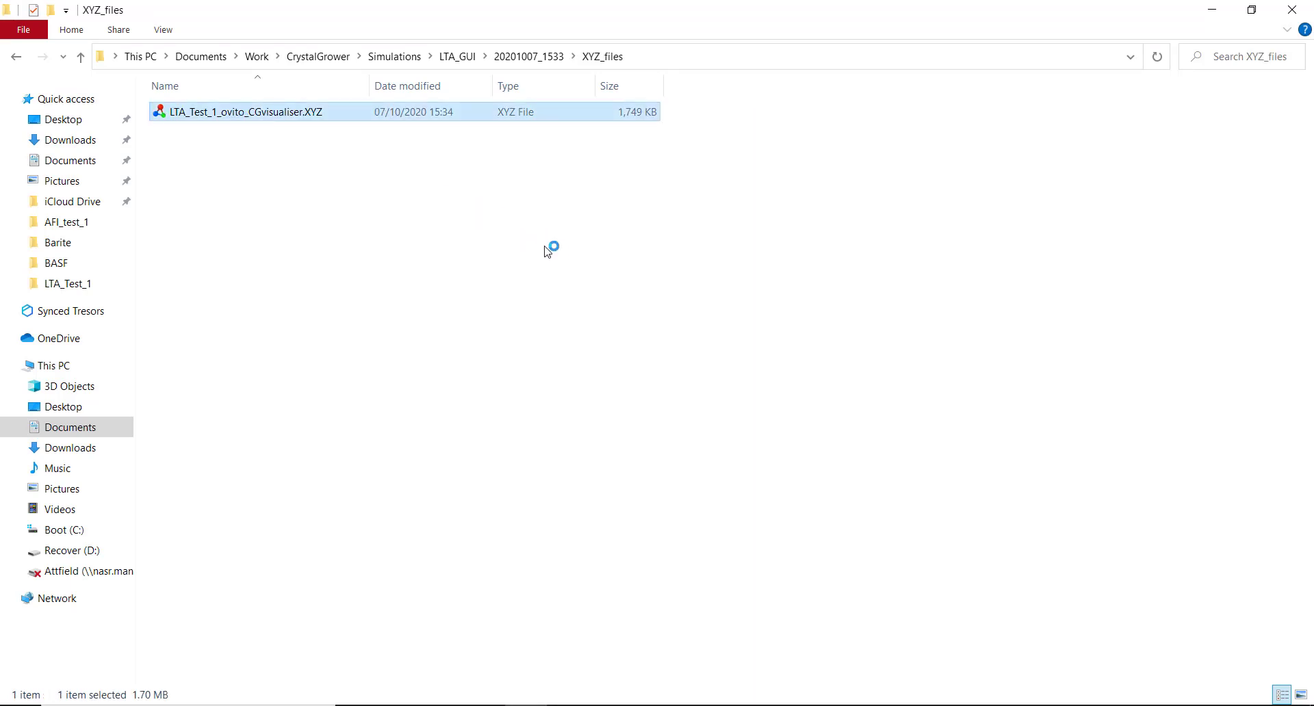
pyautogui.press('Return')
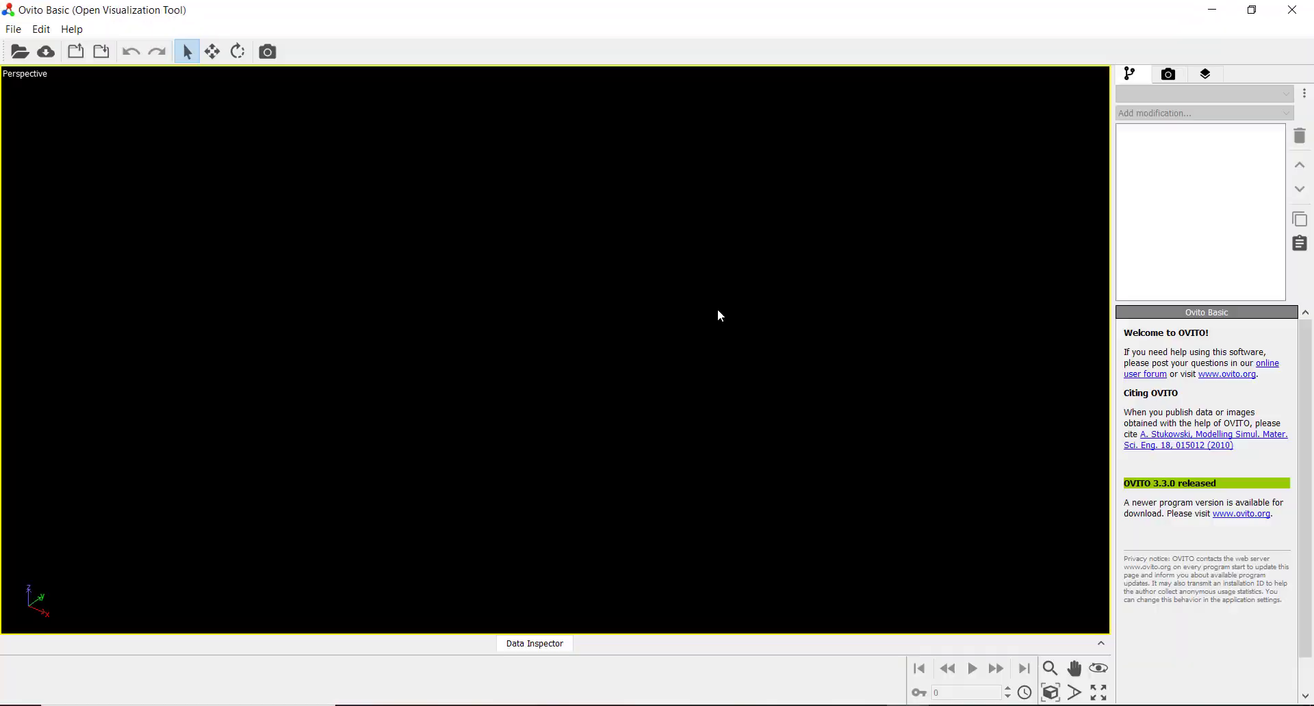
pyautogui.click(575, 540)
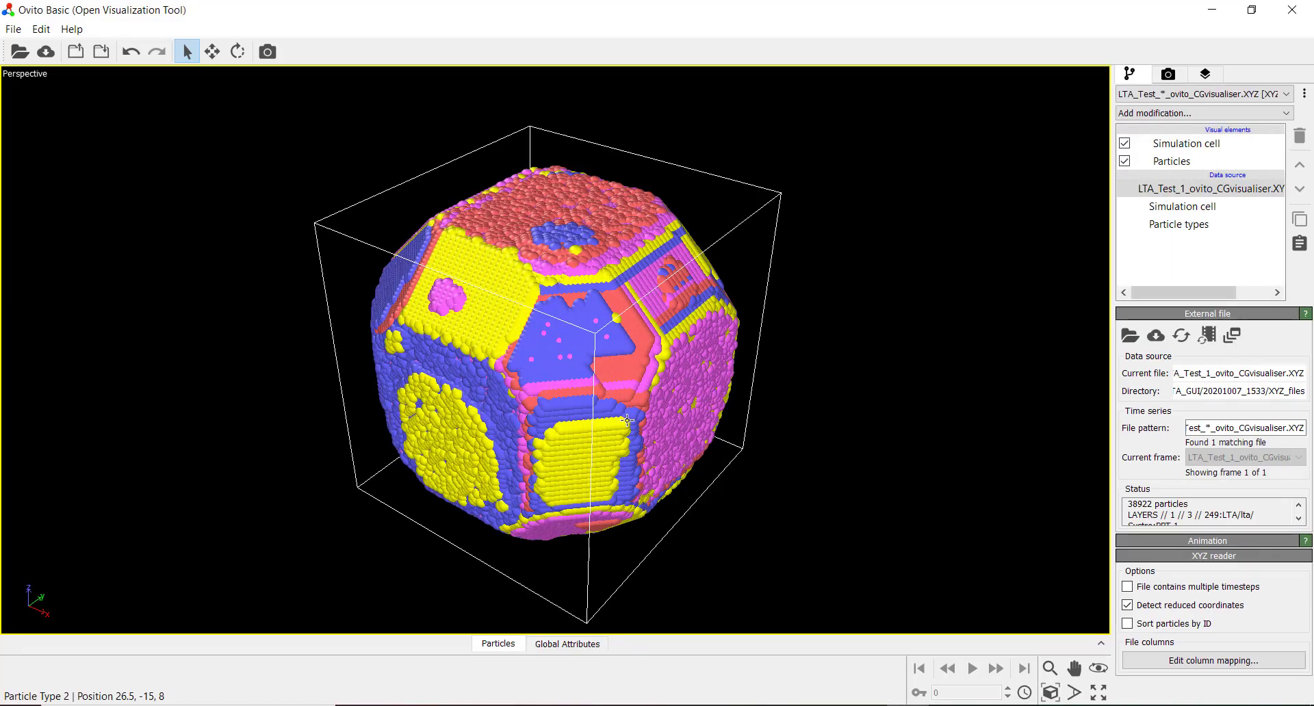
pyautogui.moveTo(594, 461); pyautogui.dragTo(661, 588)
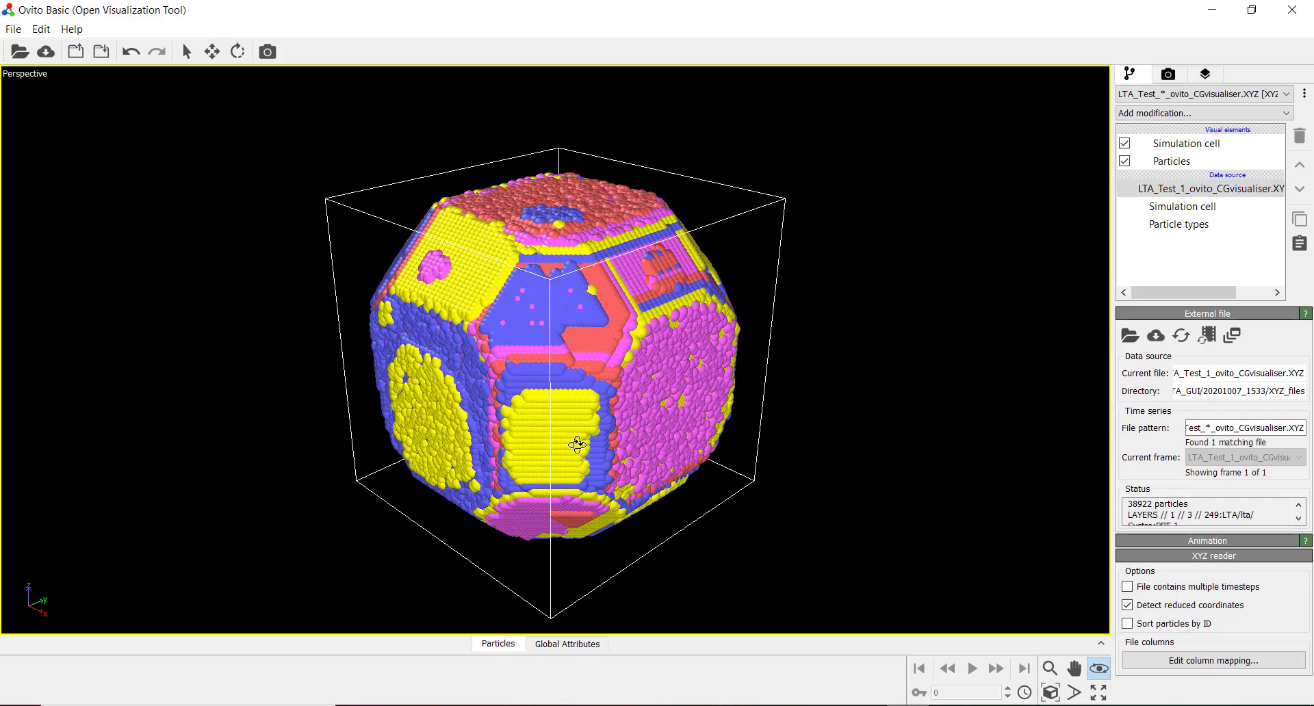
# - Open LTA_Test_1_ovito_CGvisualiser.XYZ from the 20201007_1543 XYZ_files folder in a second OVITO window with the default column mapping
pyautogui.click(526, 703)
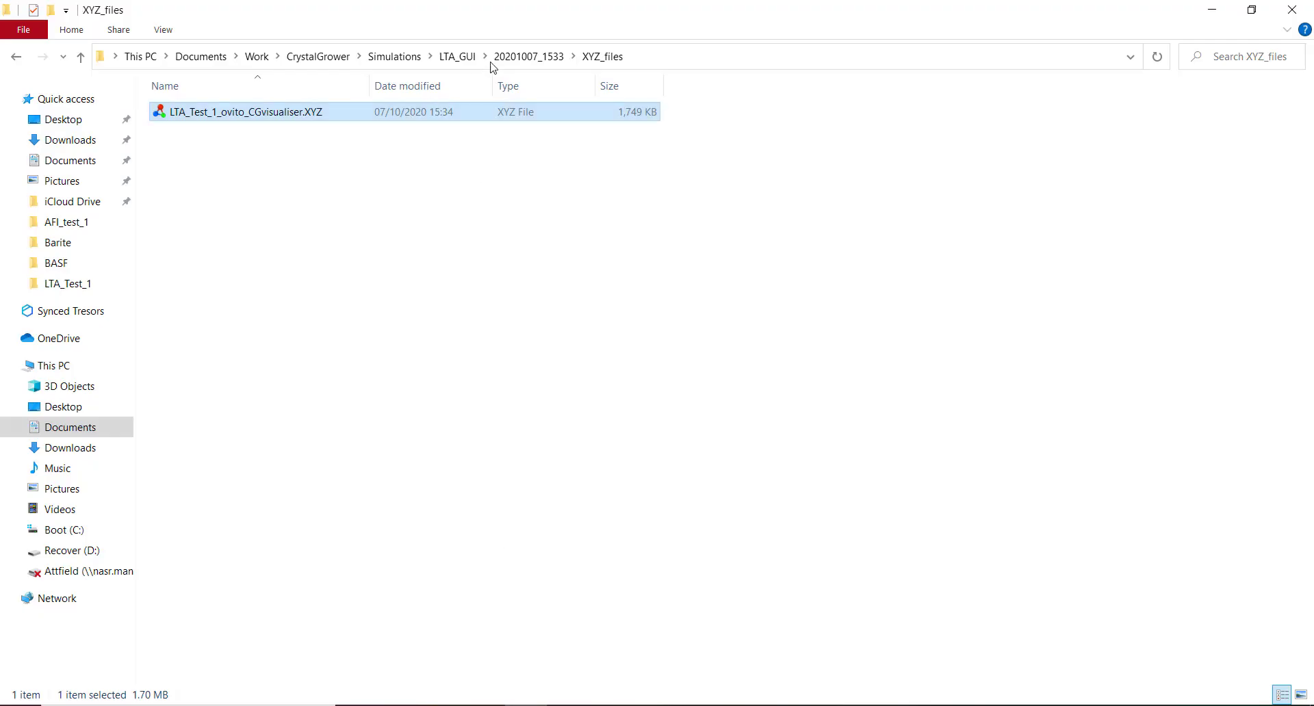
pyautogui.click(457, 57)
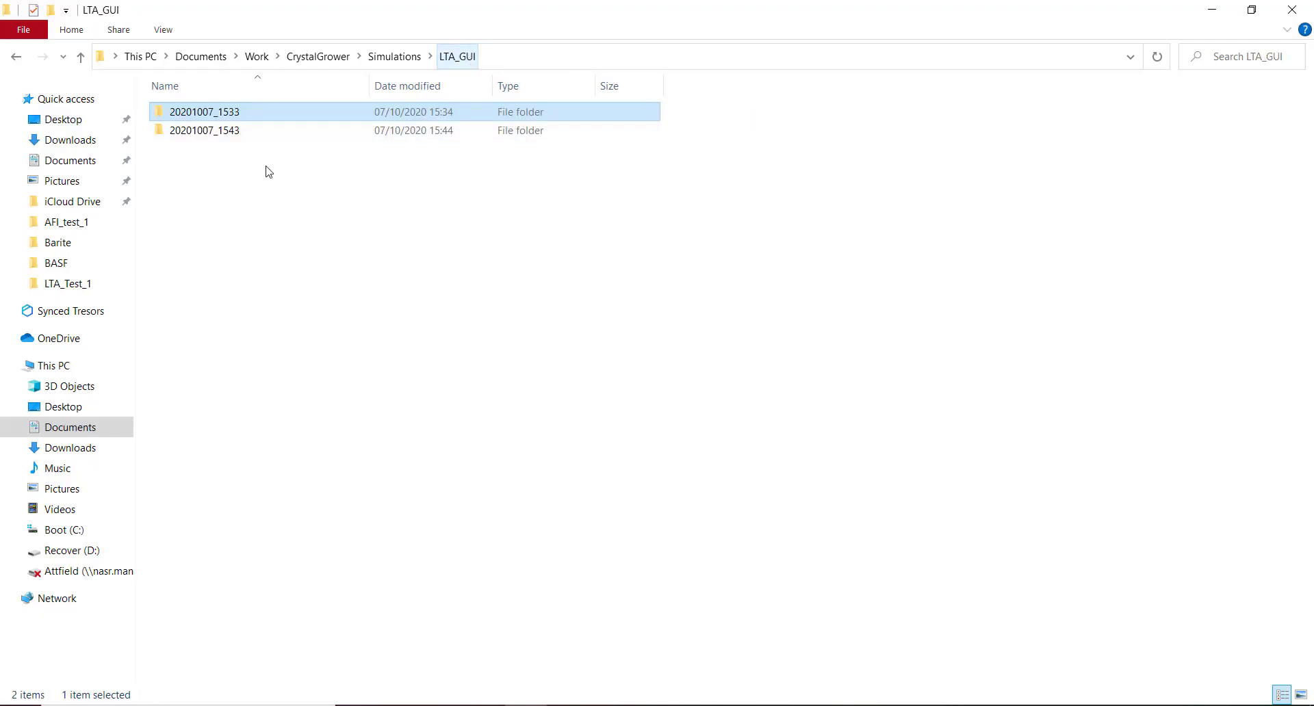
pyautogui.doubleClick(250, 132)
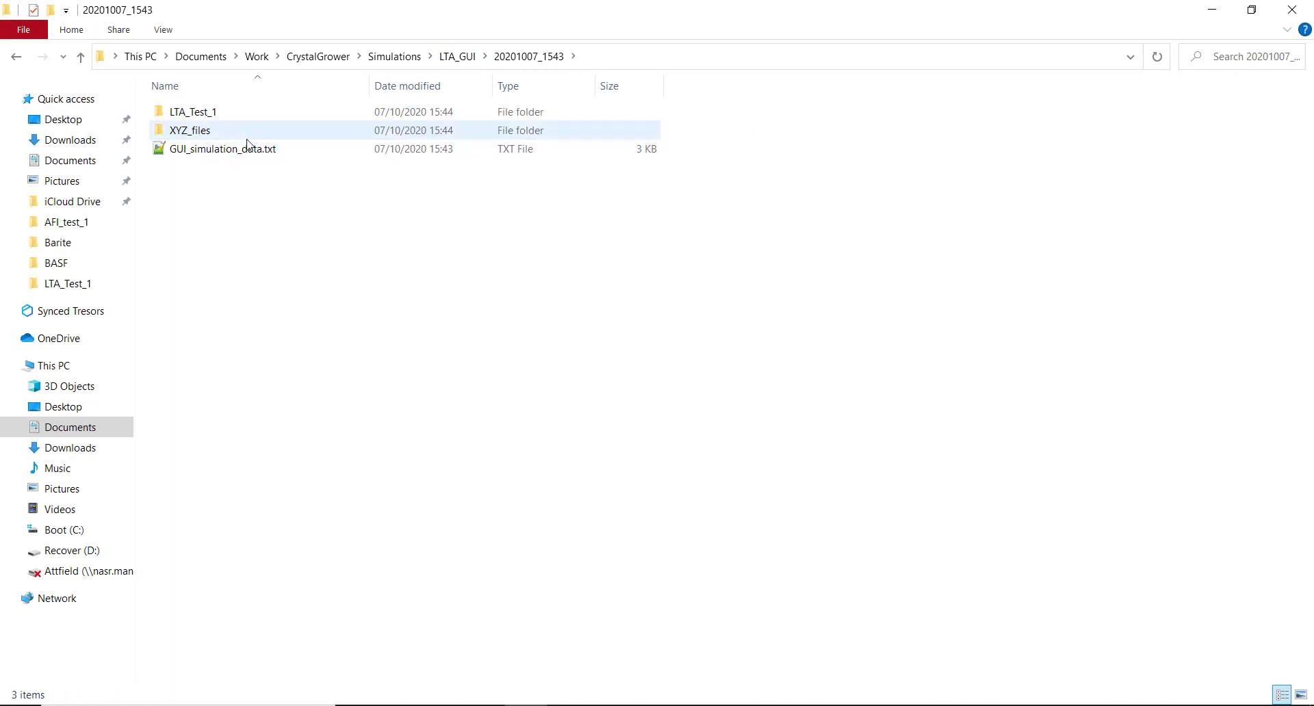
pyautogui.doubleClick(249, 133)
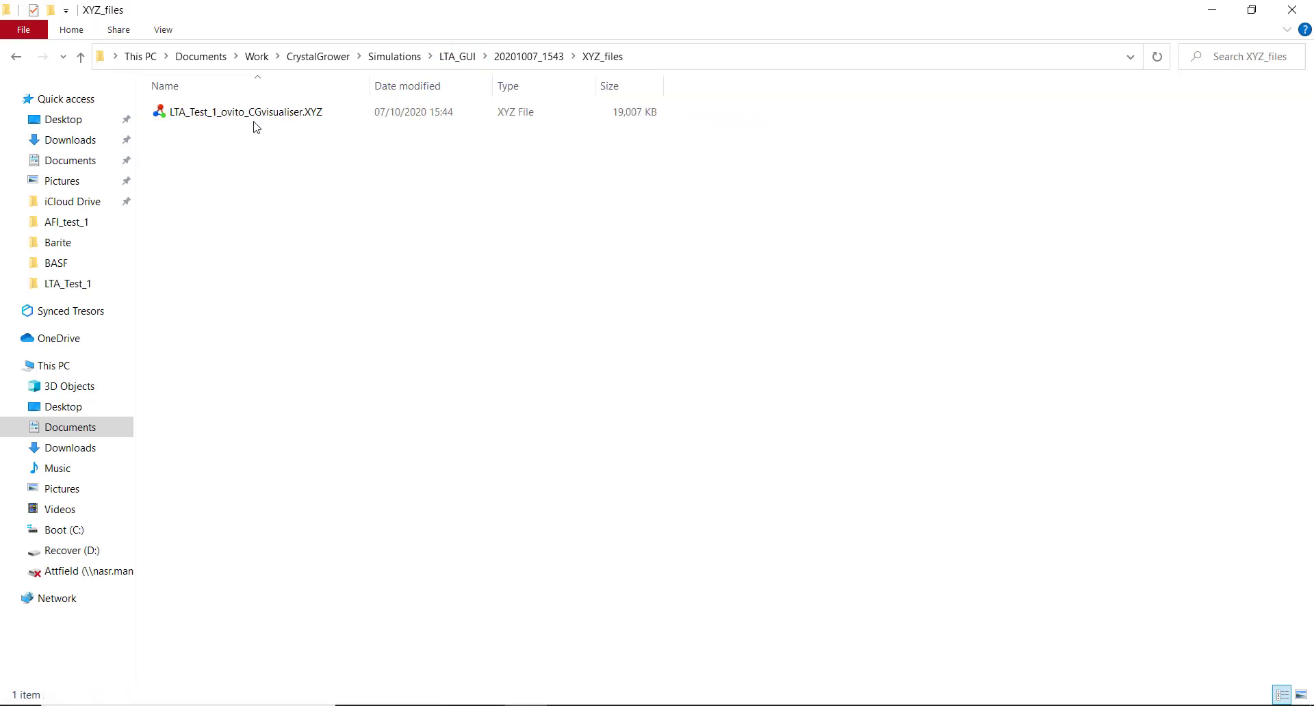
pyautogui.doubleClick(255, 121)
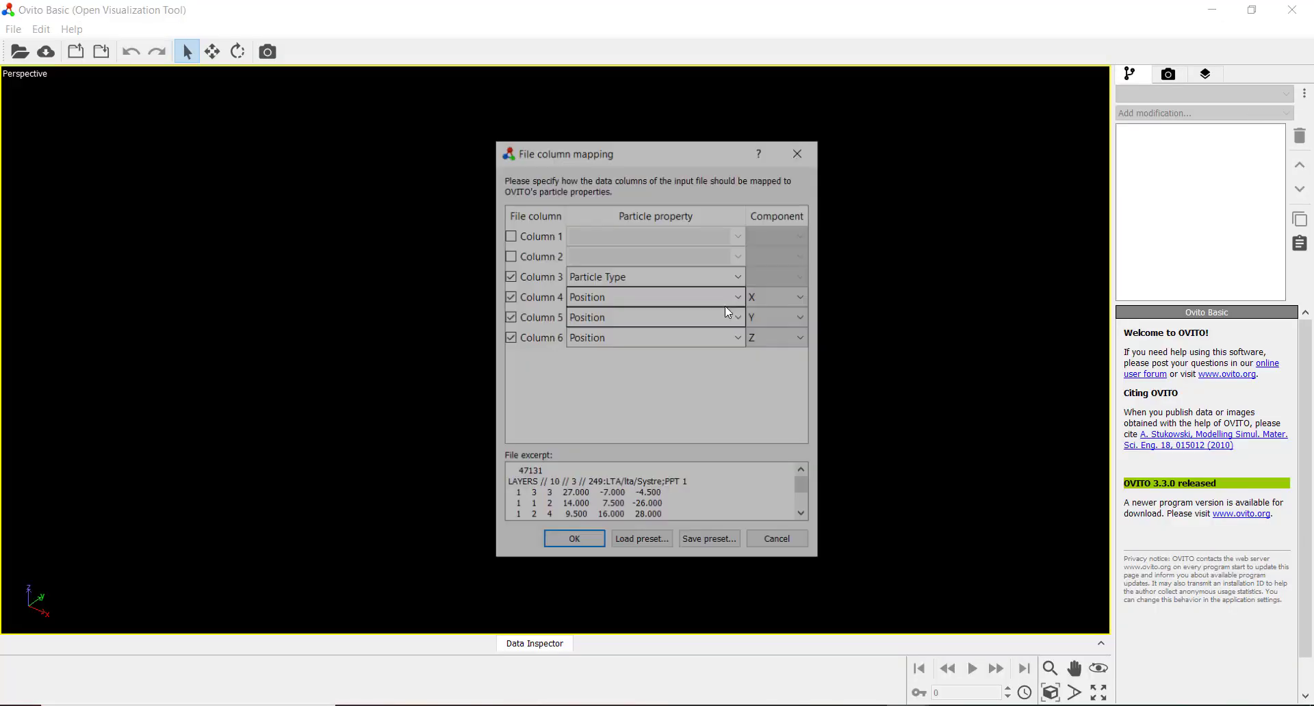
pyautogui.click(574, 539)
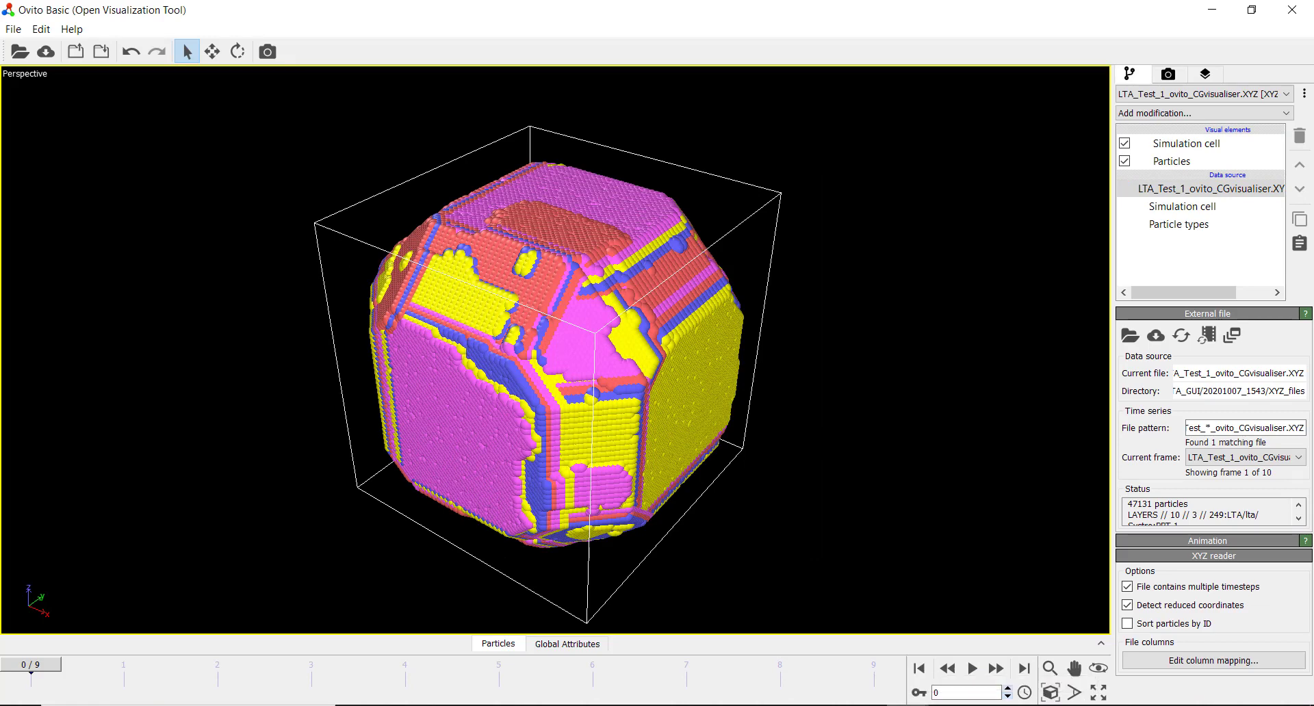
# - Compare the layer-coloured crystals of the 20201007_1533 and 20201007_1543 simulations in their OVITO windows
pyautogui.click(871, 668)
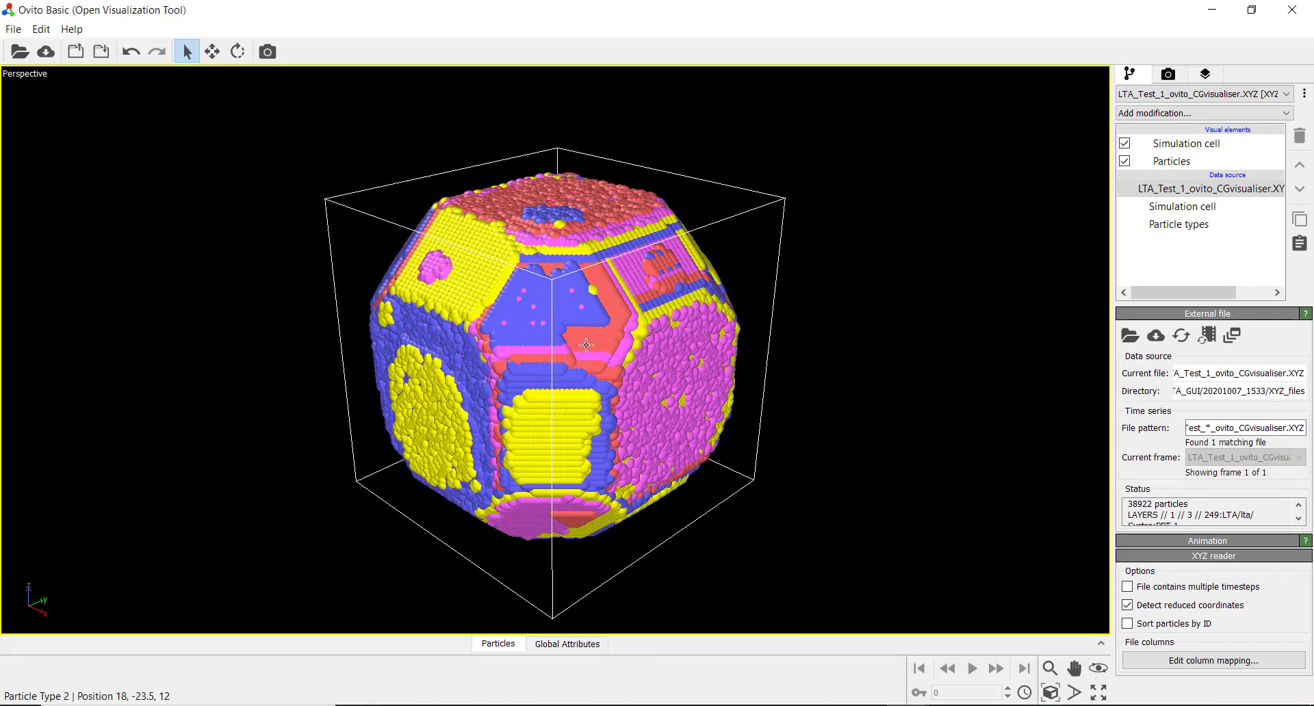
pyautogui.moveTo(586, 345); pyautogui.dragTo(596, 401)
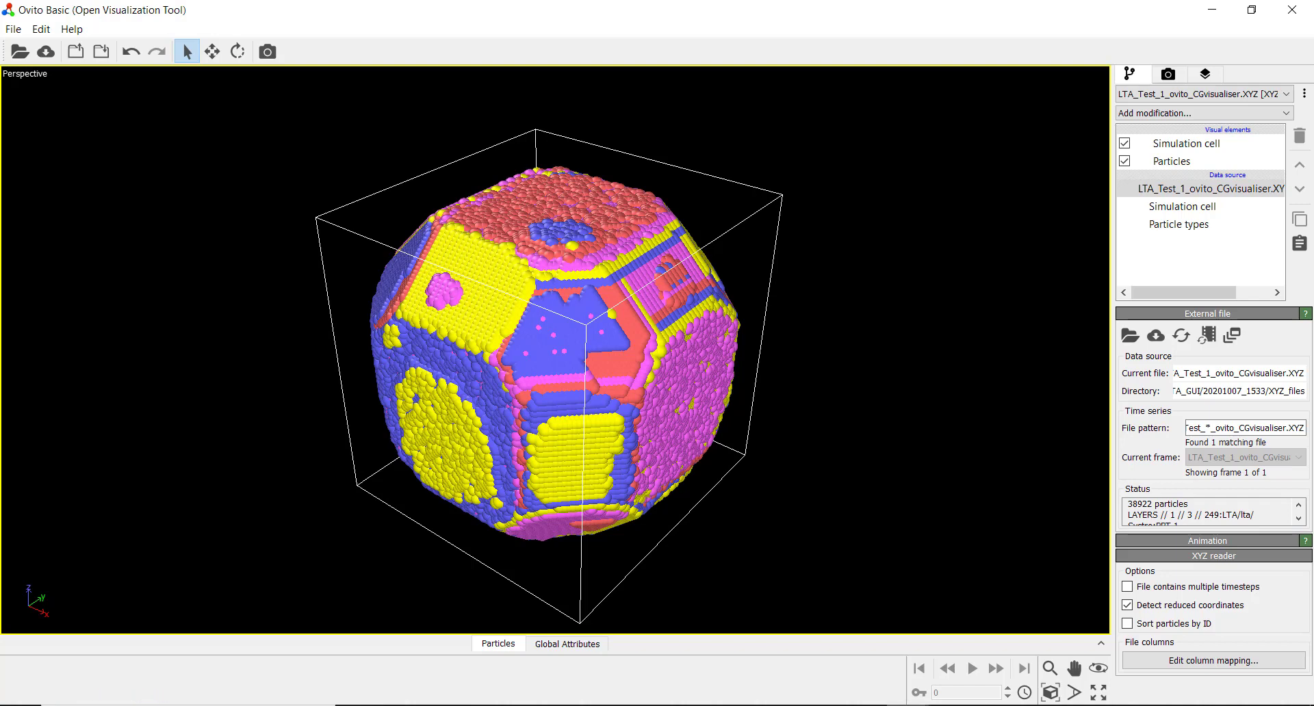
pyautogui.click(909, 705)
pyautogui.click(1003, 647)
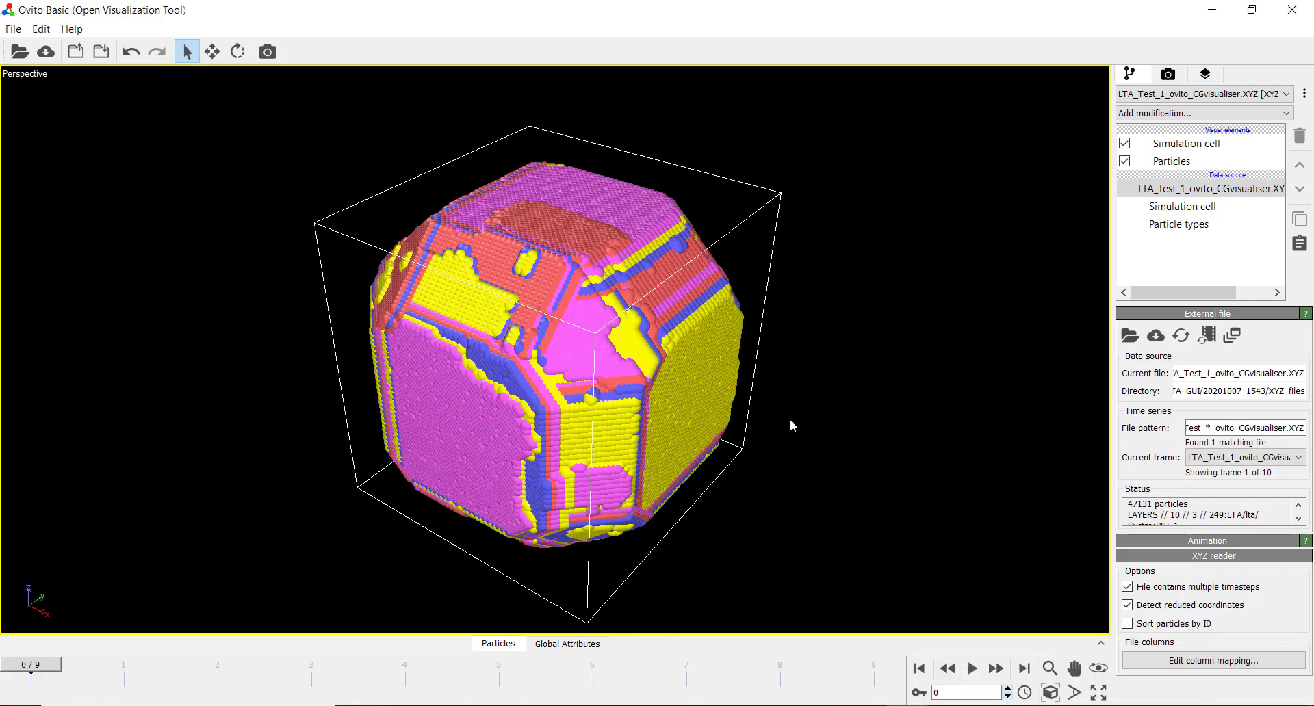
pyautogui.press('space')
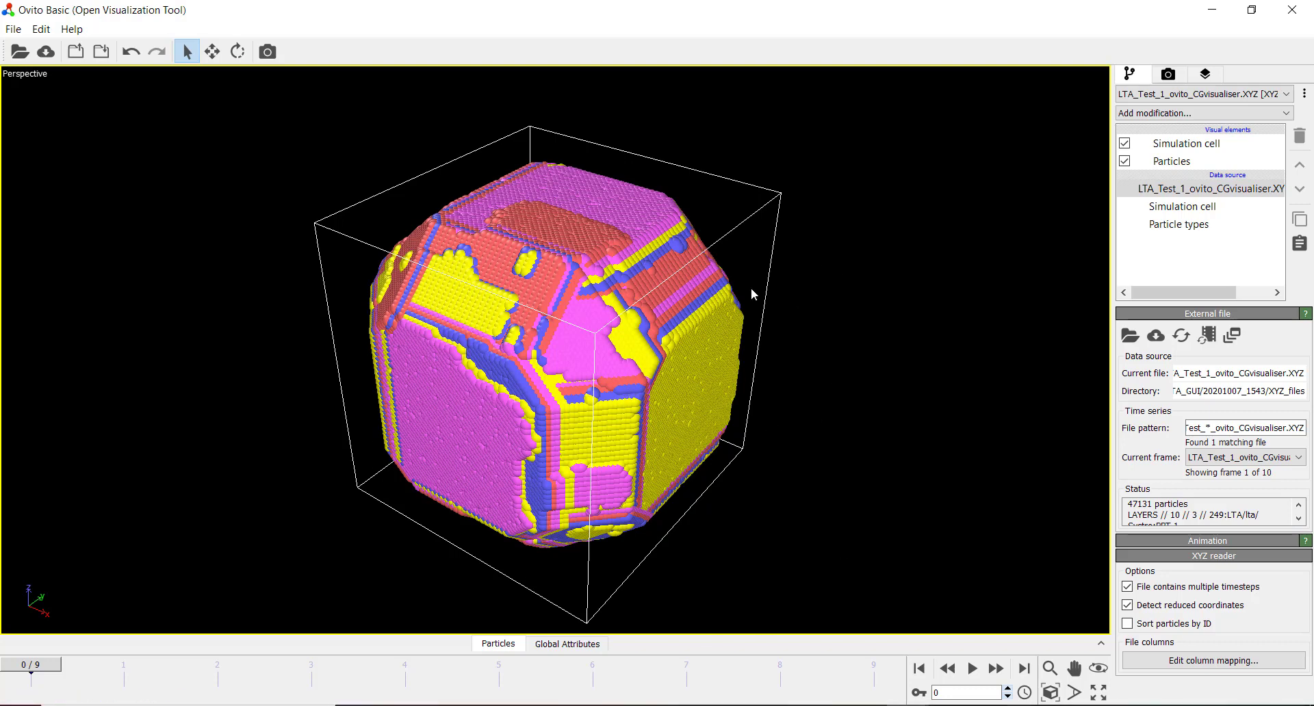
pyautogui.click(914, 705)
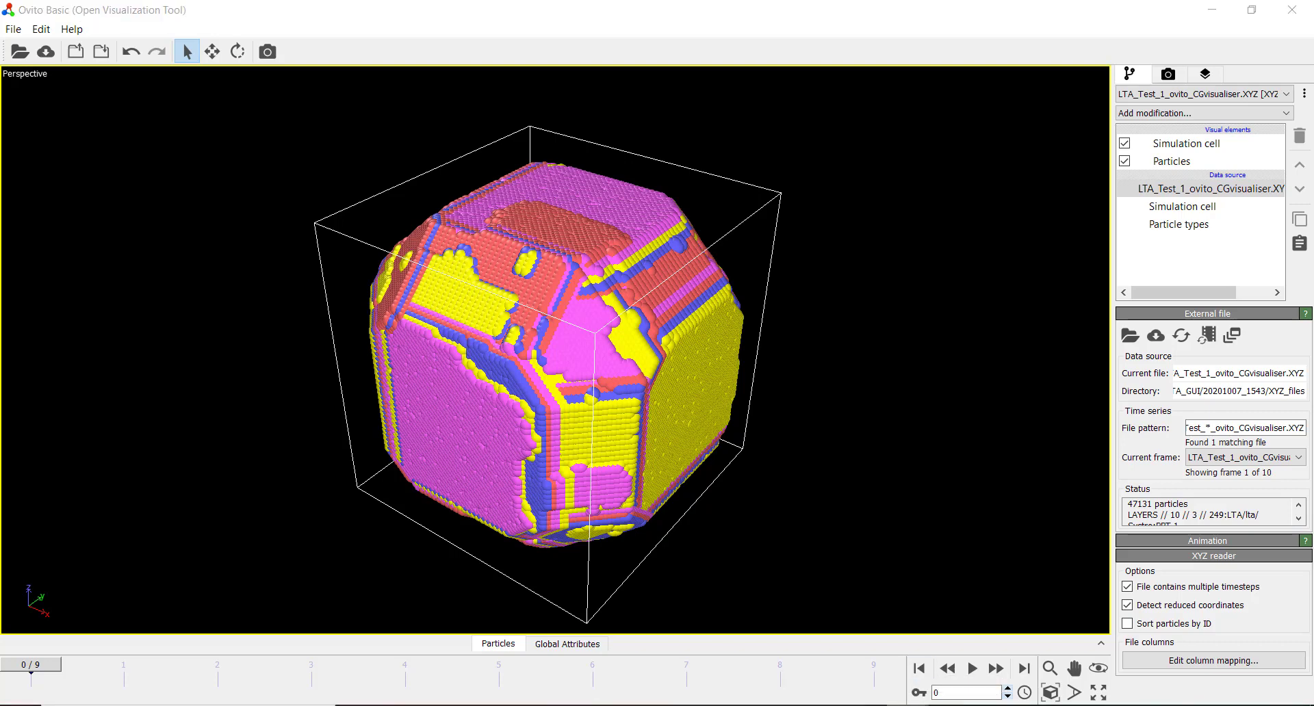
pyautogui.click(822, 675)
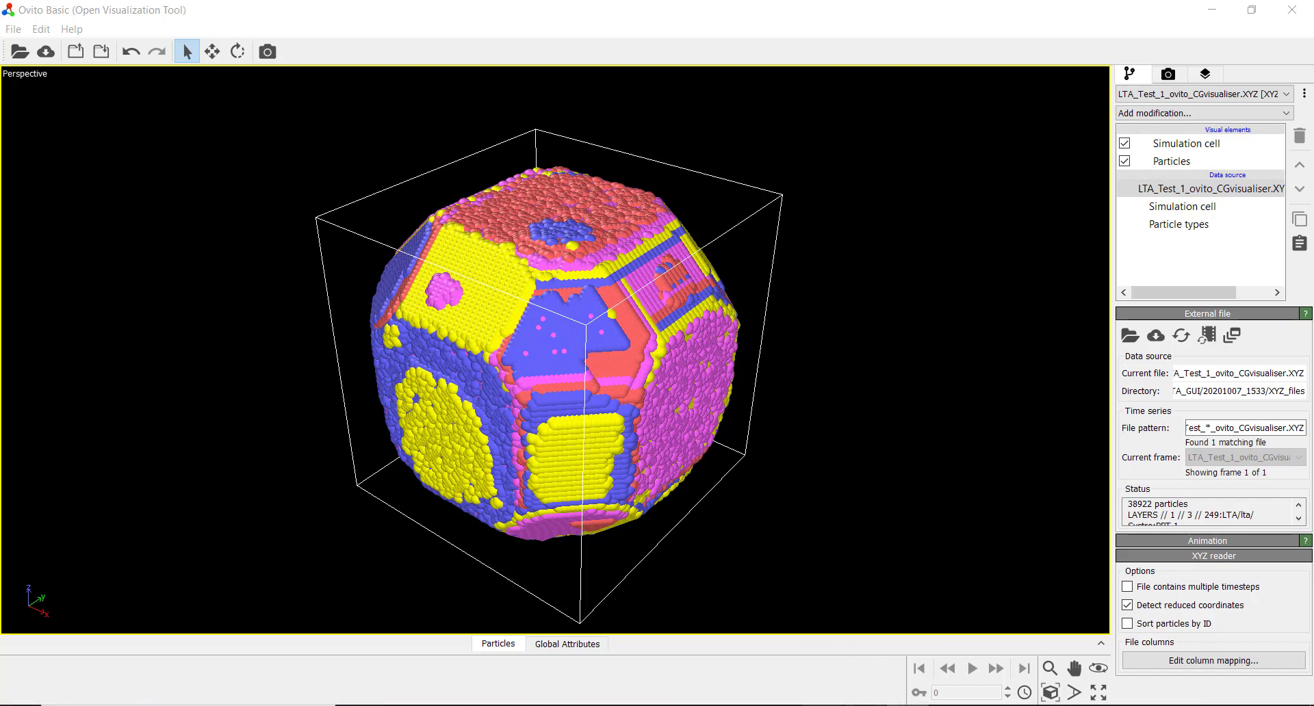
# - Back in CrystalGrower, check the checkpoint file path, then set the number of iterations to 2 and the output to single frame
pyautogui.click(876, 667)
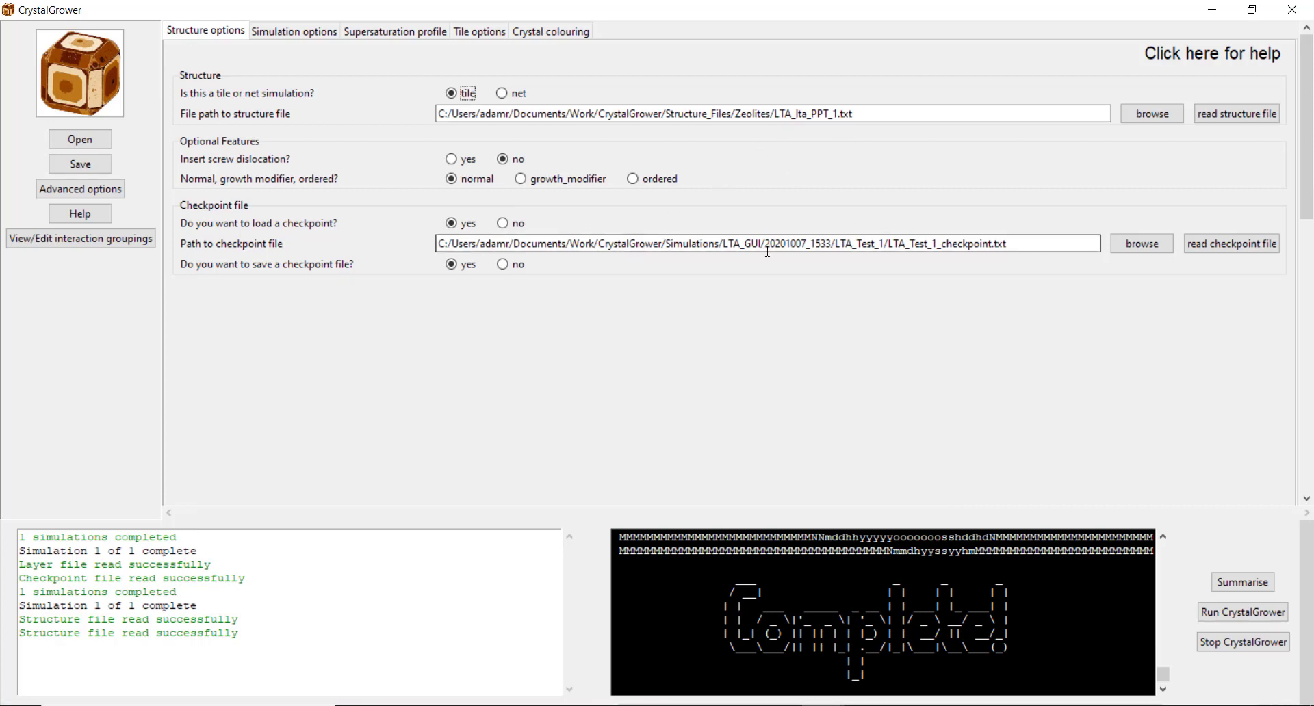
pyautogui.moveTo(886, 245); pyautogui.dragTo(1005, 245)
pyautogui.click(1012, 244)
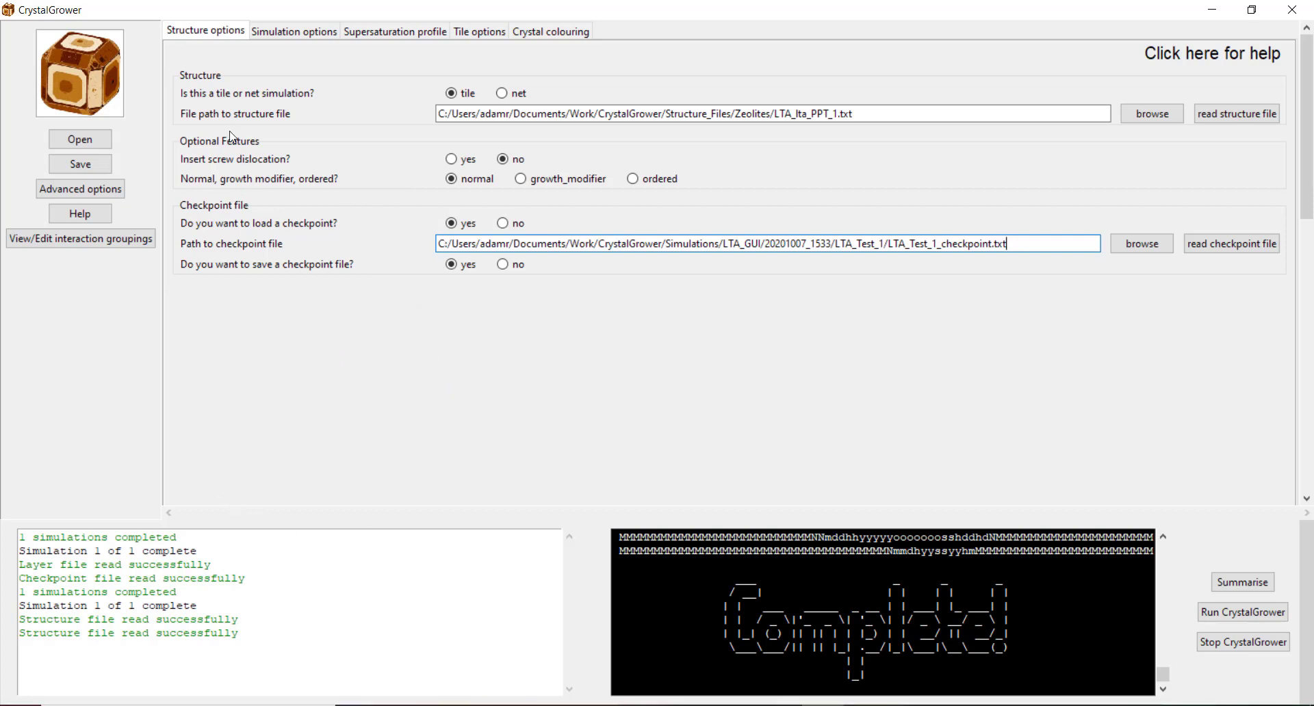
pyautogui.click(286, 35)
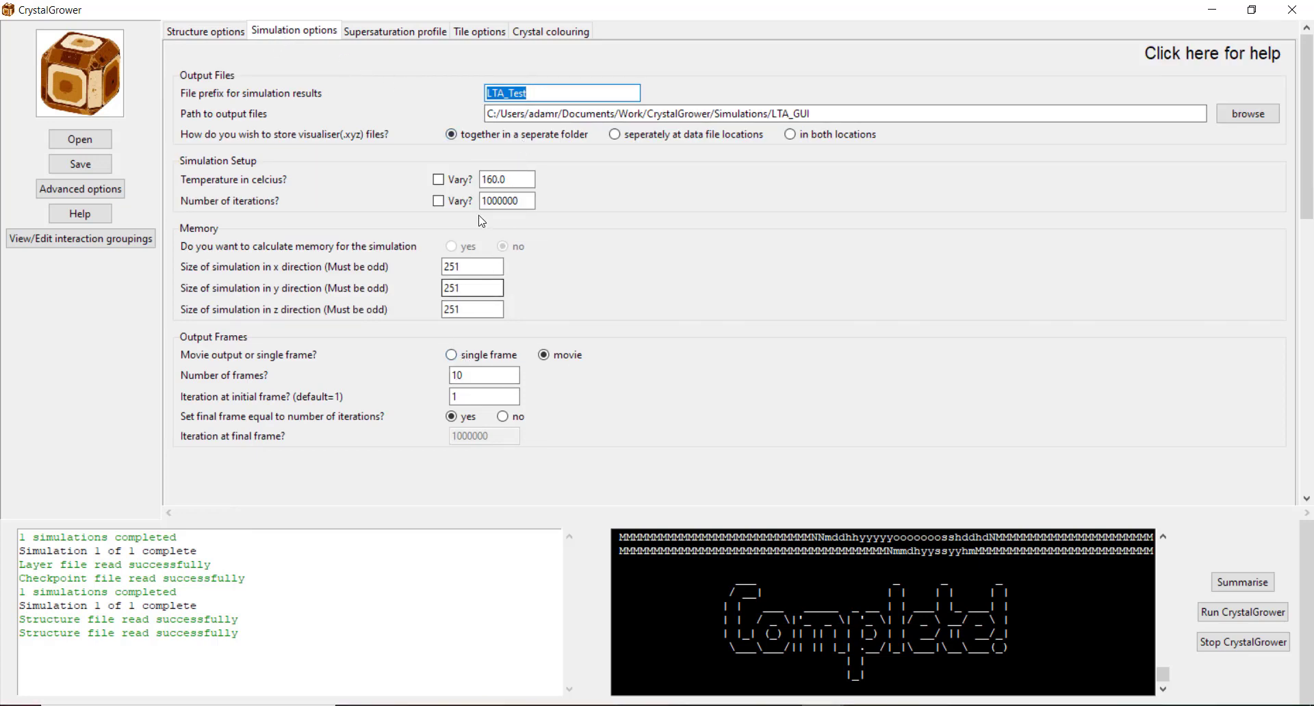
pyautogui.doubleClick(522, 202)
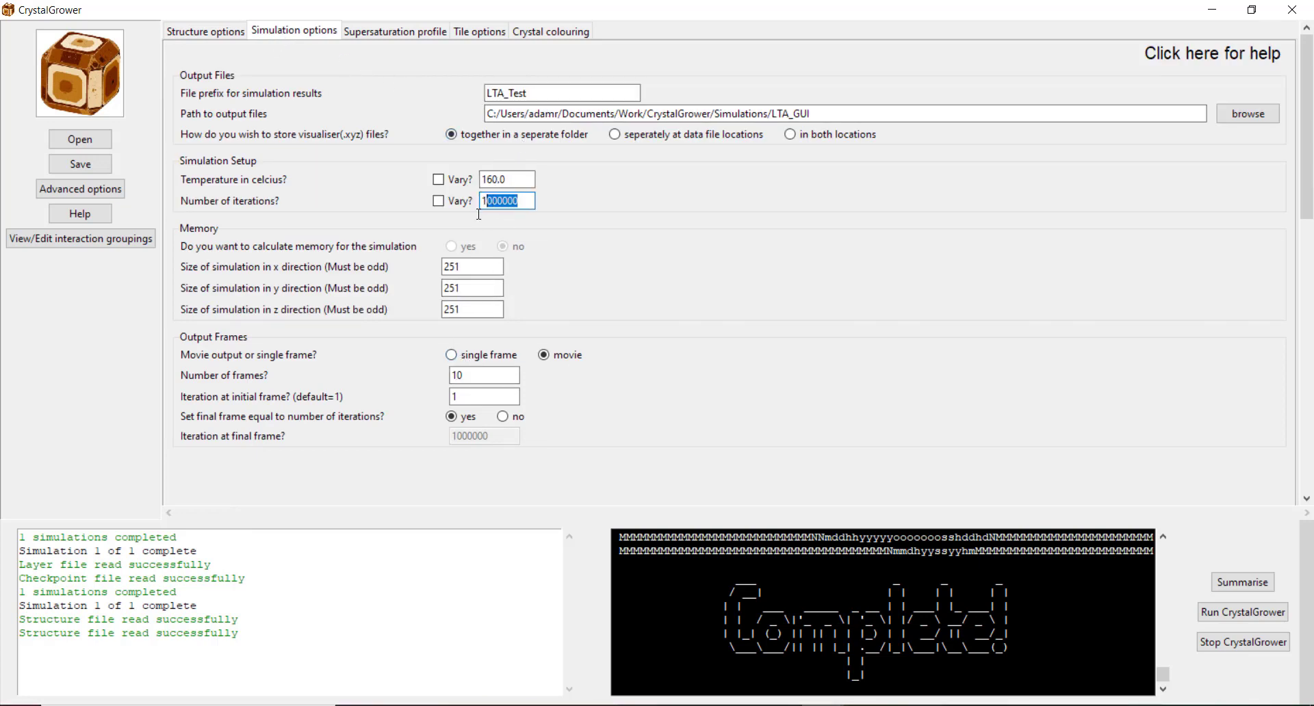
pyautogui.write('2')
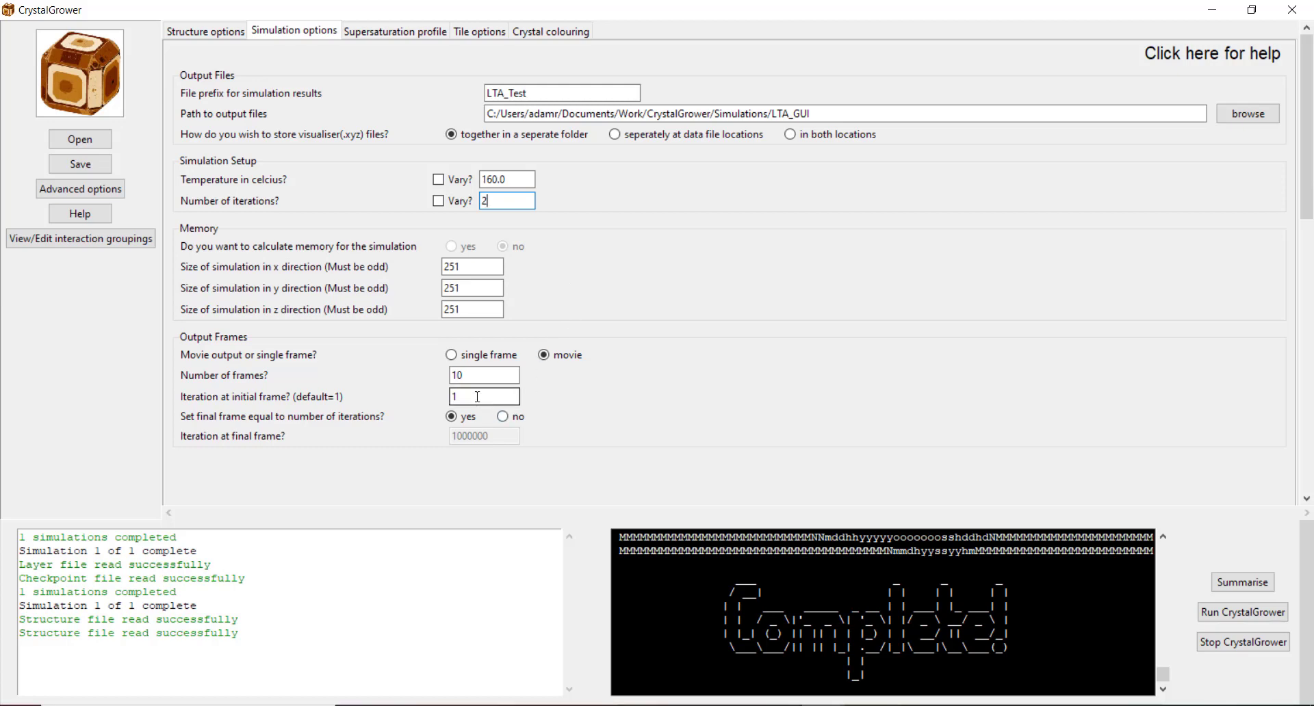
pyautogui.click(454, 357)
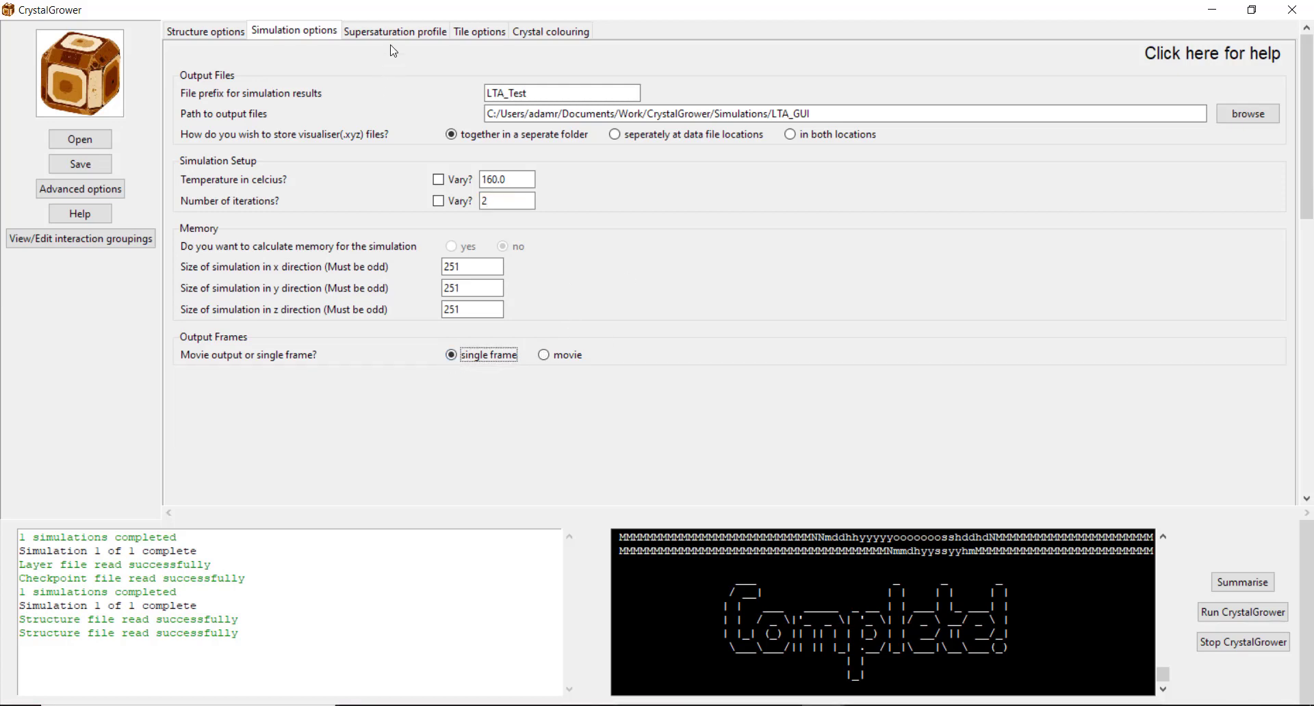
# - Choose the 20201007_1533/LTA_Test_1 folder as the save location for the edited layer colouring file
pyautogui.click(393, 34)
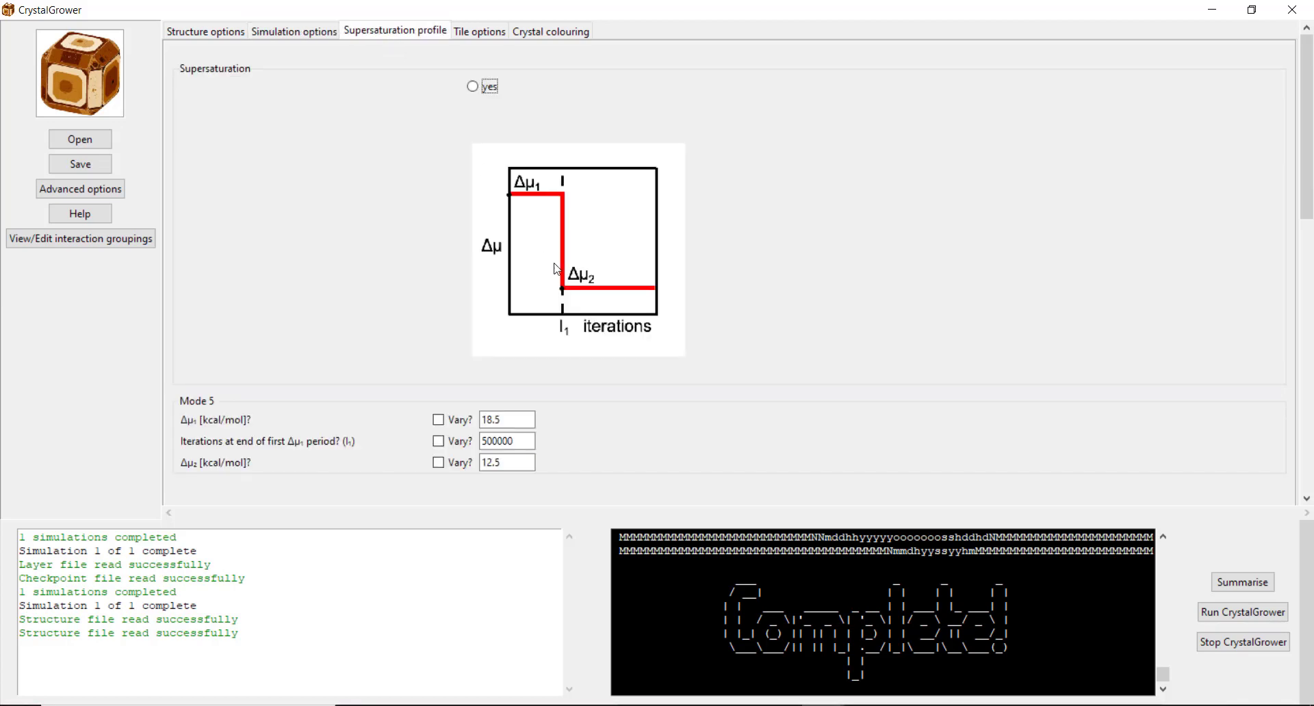
pyautogui.click(476, 34)
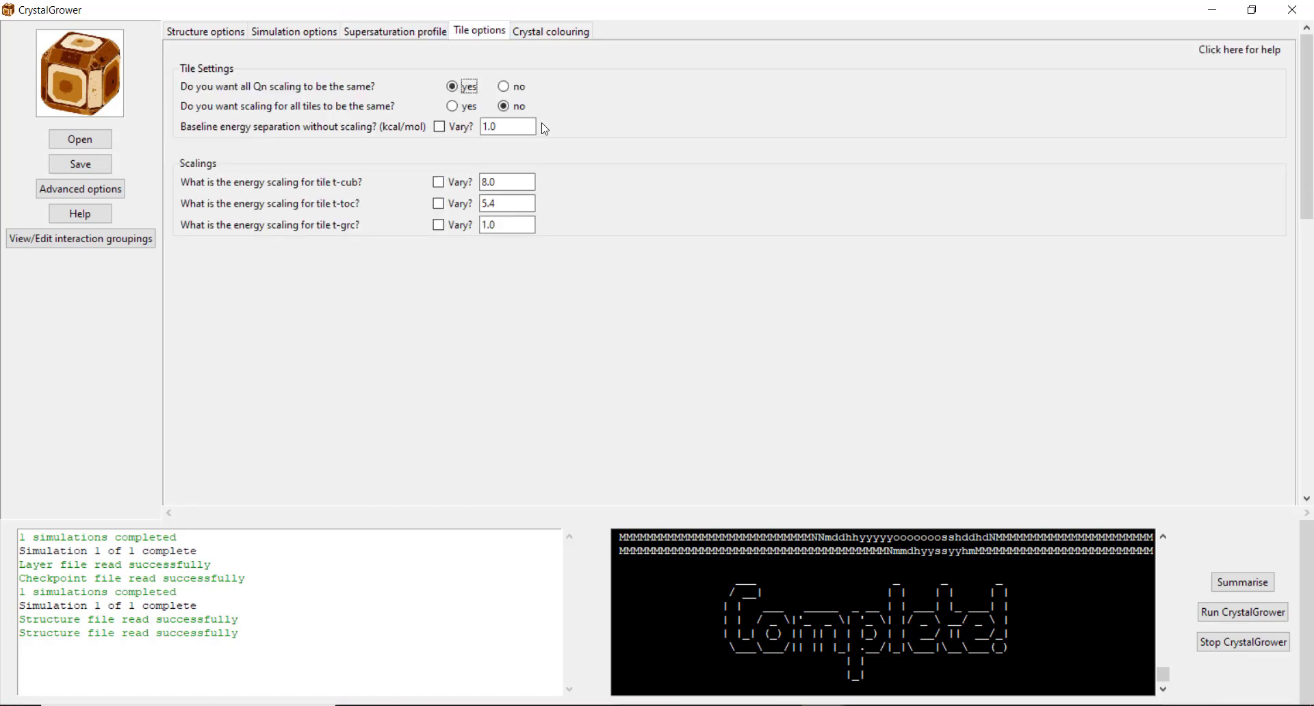
pyautogui.click(556, 37)
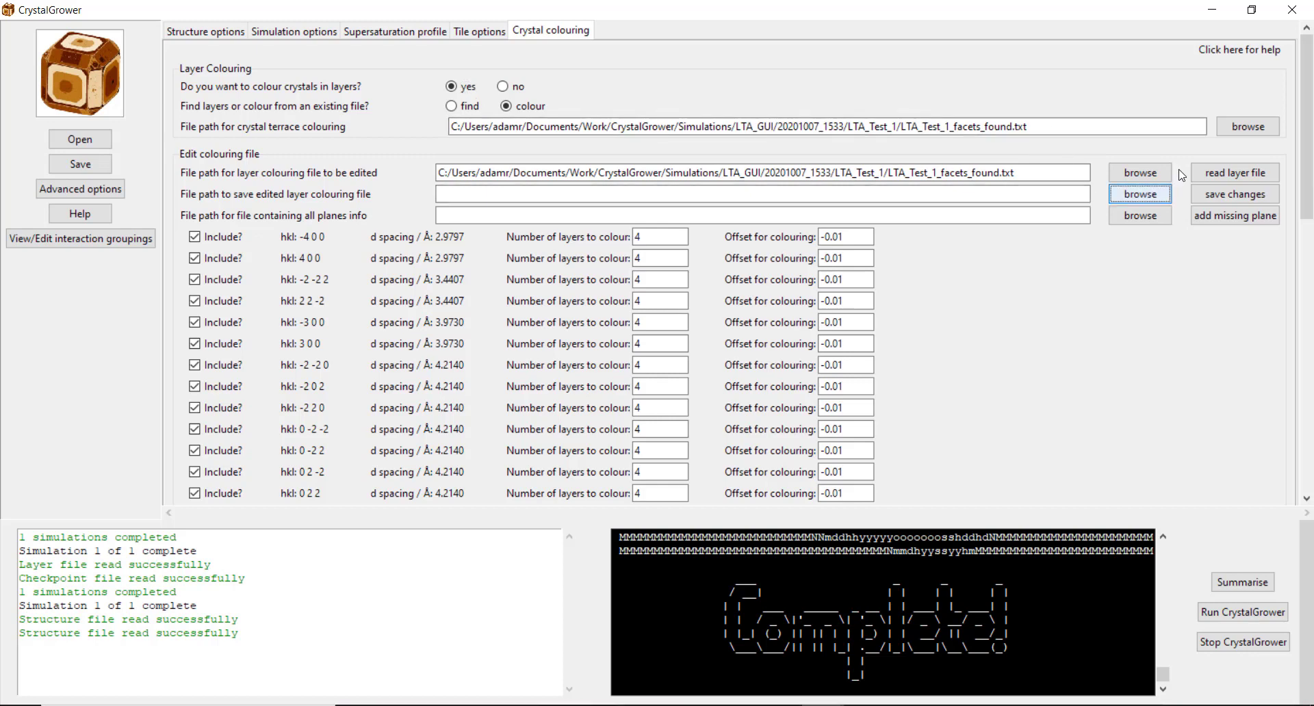
pyautogui.click(1125, 197)
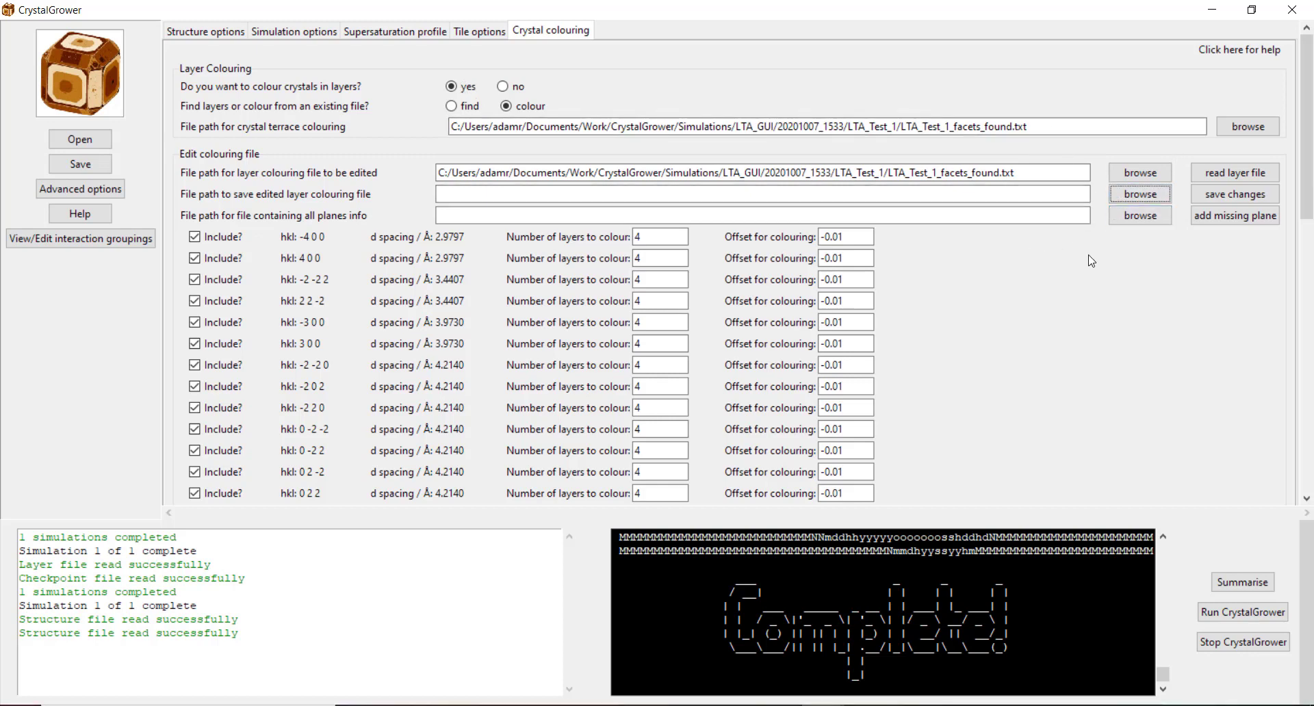
pyautogui.click(1124, 195)
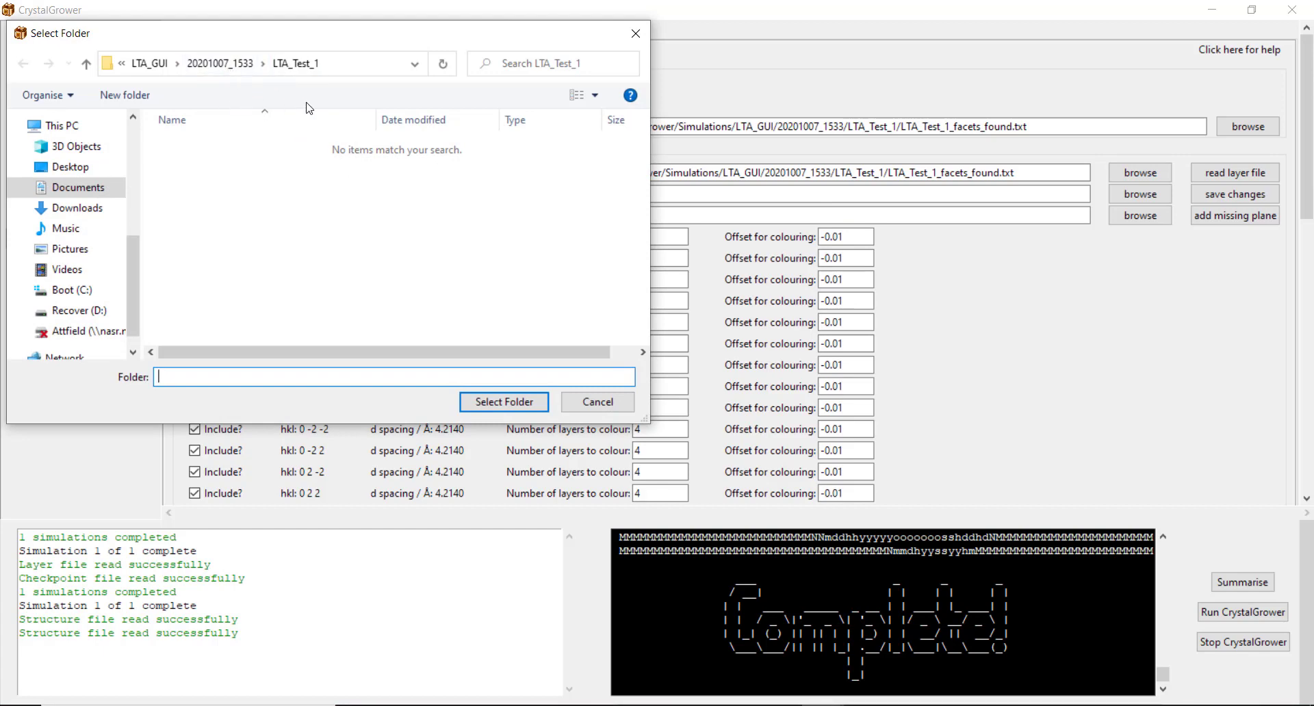
pyautogui.click(490, 404)
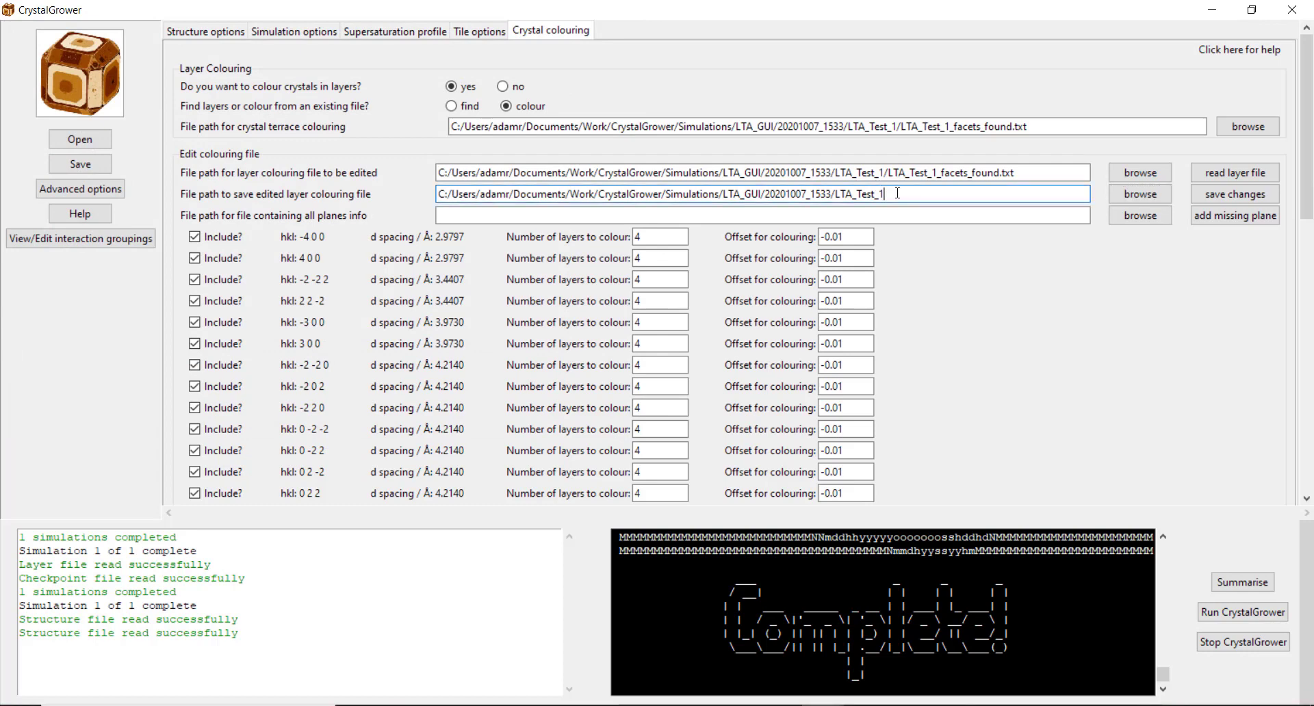
# - Name the edited layer colouring file LTA_edited_facets.txt in the 20201007_1533/LTA_Test_1 save path
pyautogui.write('/KT')
pyautogui.press('BackSpace')
pyautogui.write('TA_edited')
pyautogui.press('BackSpace')
pyautogui.press('BackSpace')
pyautogui.write('_facets.txt')
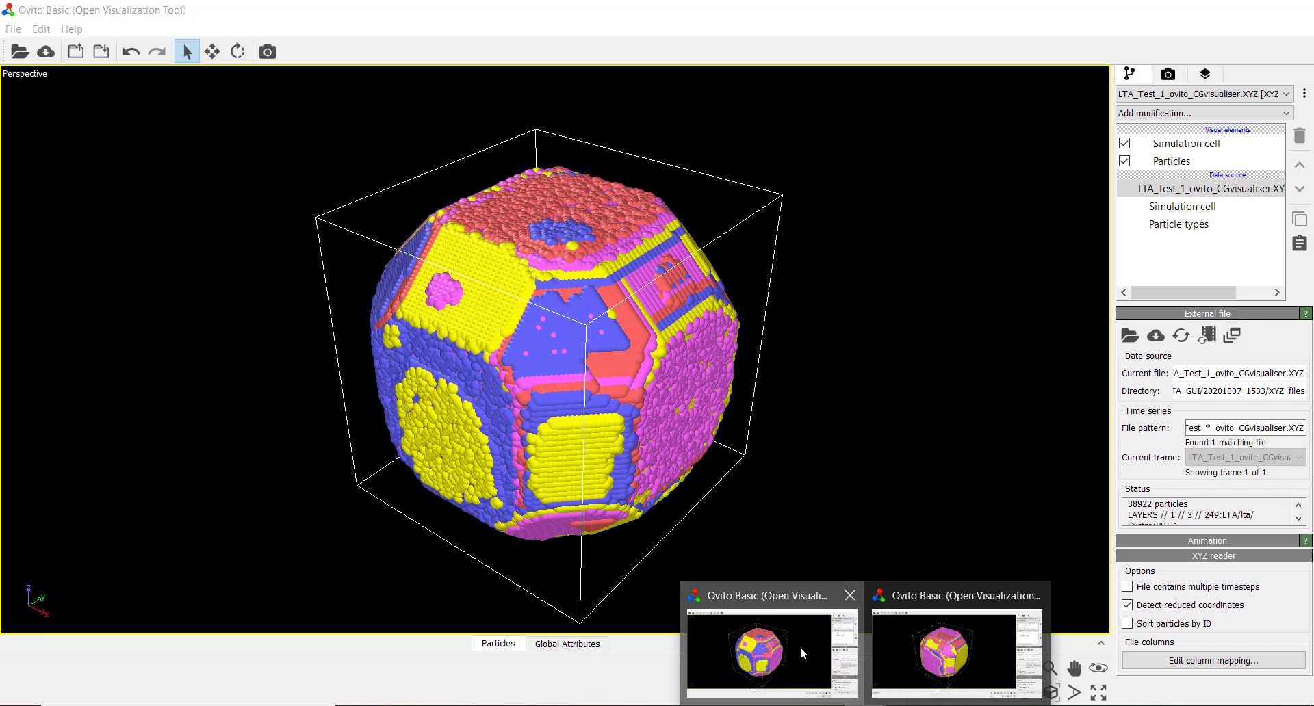
# - Inspect the coloured crystal in OVITO, then in CrystalGrower exclude the planes with d spacings of 2.9797, 3.4407 and 3.9730 Å
pyautogui.click(946, 644)
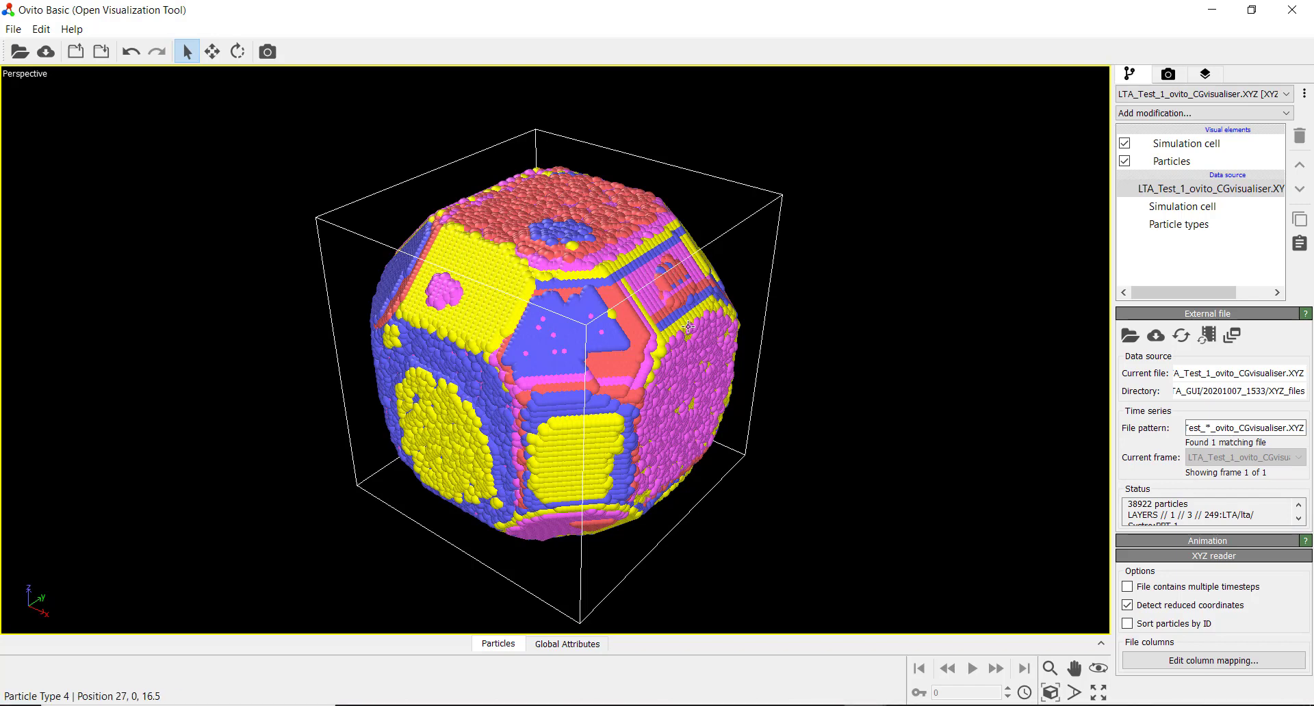
pyautogui.click(912, 633)
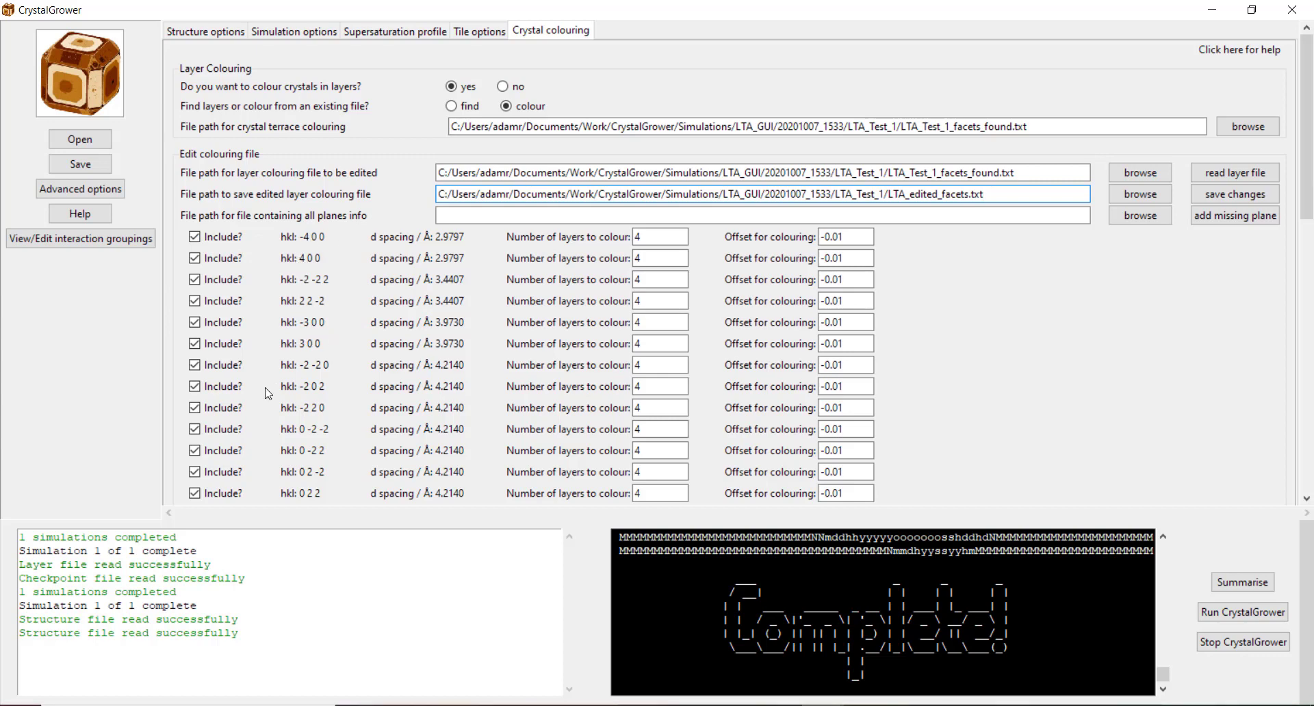
pyautogui.click(195, 237)
pyautogui.click(194, 258)
pyautogui.click(194, 280)
pyautogui.click(194, 301)
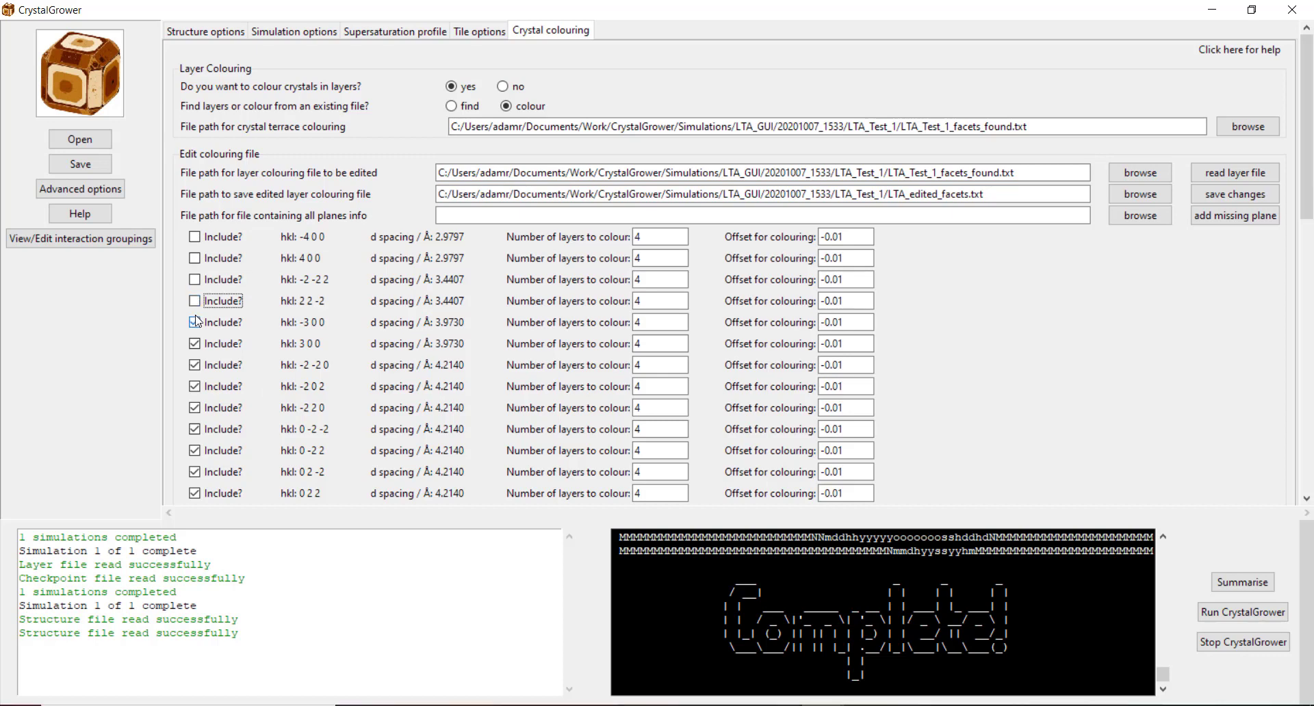
pyautogui.click(194, 322)
pyautogui.click(194, 344)
# - Exclude all planes with a d spacing of 4.2140 Å, from hkl -2 -2 0 to 2 2 0, from the layer colouring
pyautogui.click(194, 365)
pyautogui.click(195, 387)
pyautogui.scroll(-2, 220, 397)
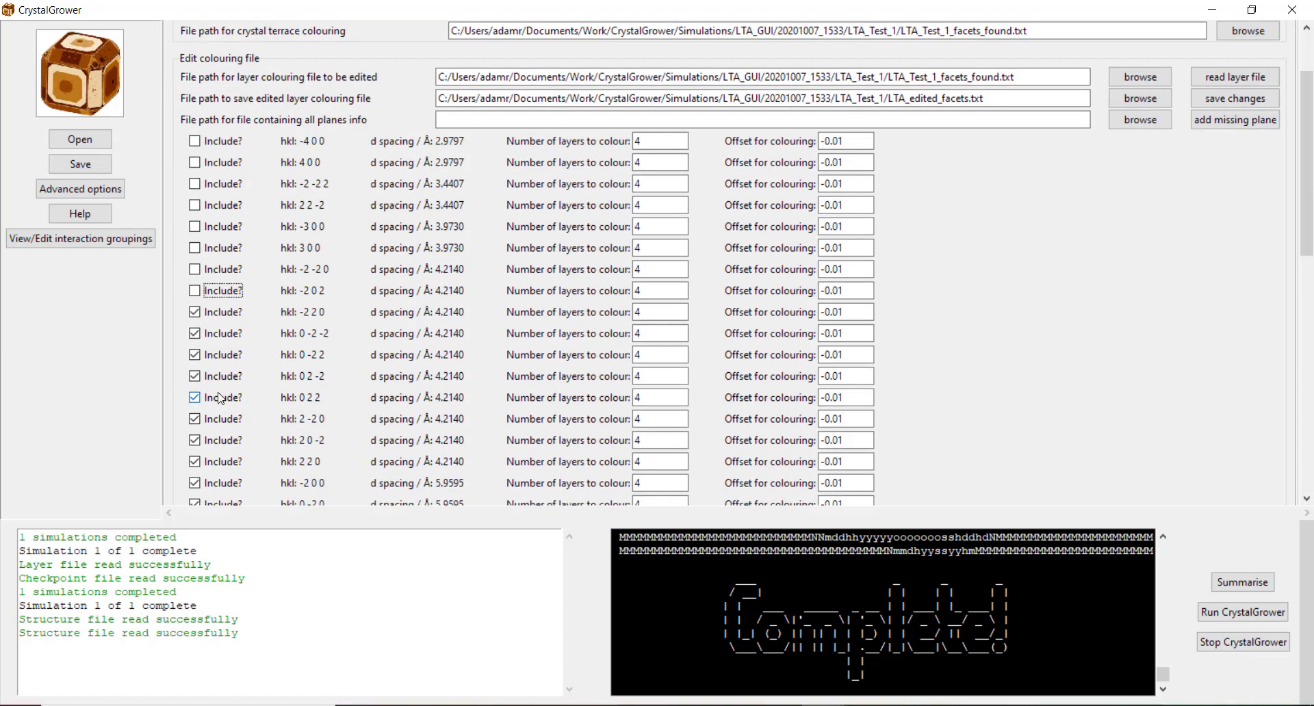
pyautogui.click(194, 312)
pyautogui.click(195, 333)
pyautogui.scroll(-3, 199, 360)
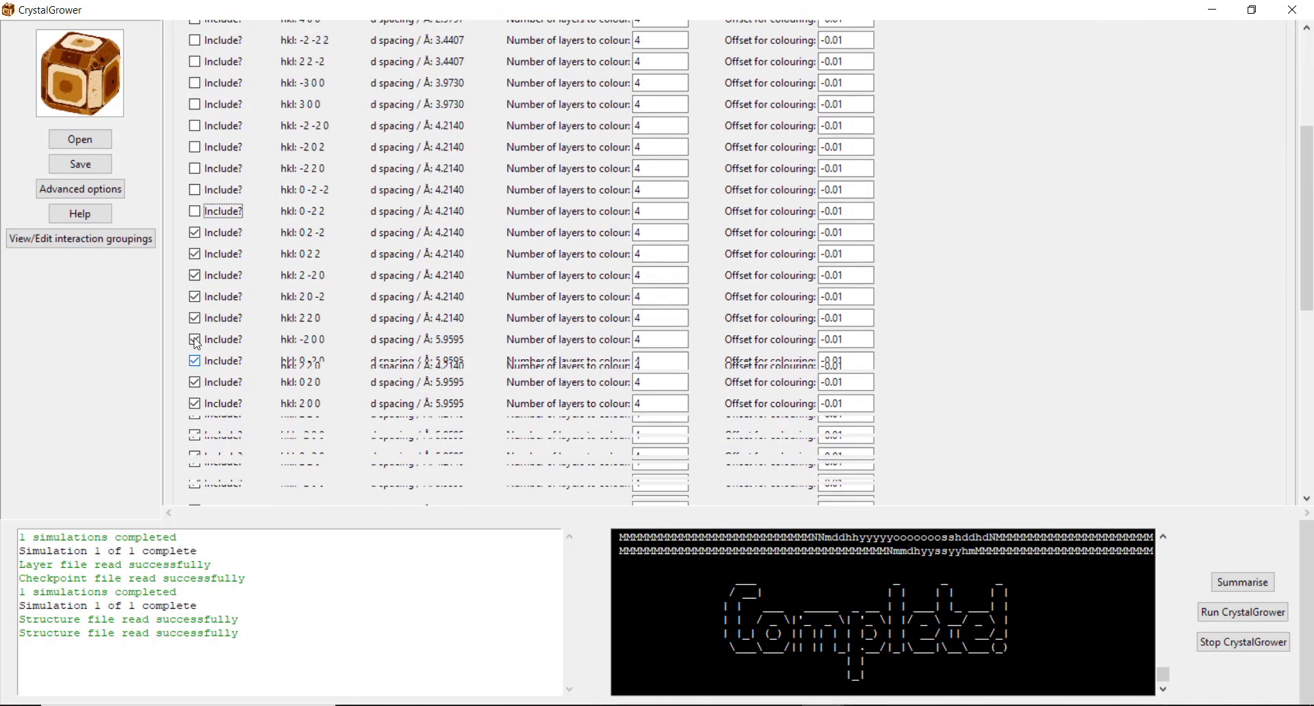
pyautogui.click(195, 211)
pyautogui.click(194, 232)
pyautogui.click(194, 275)
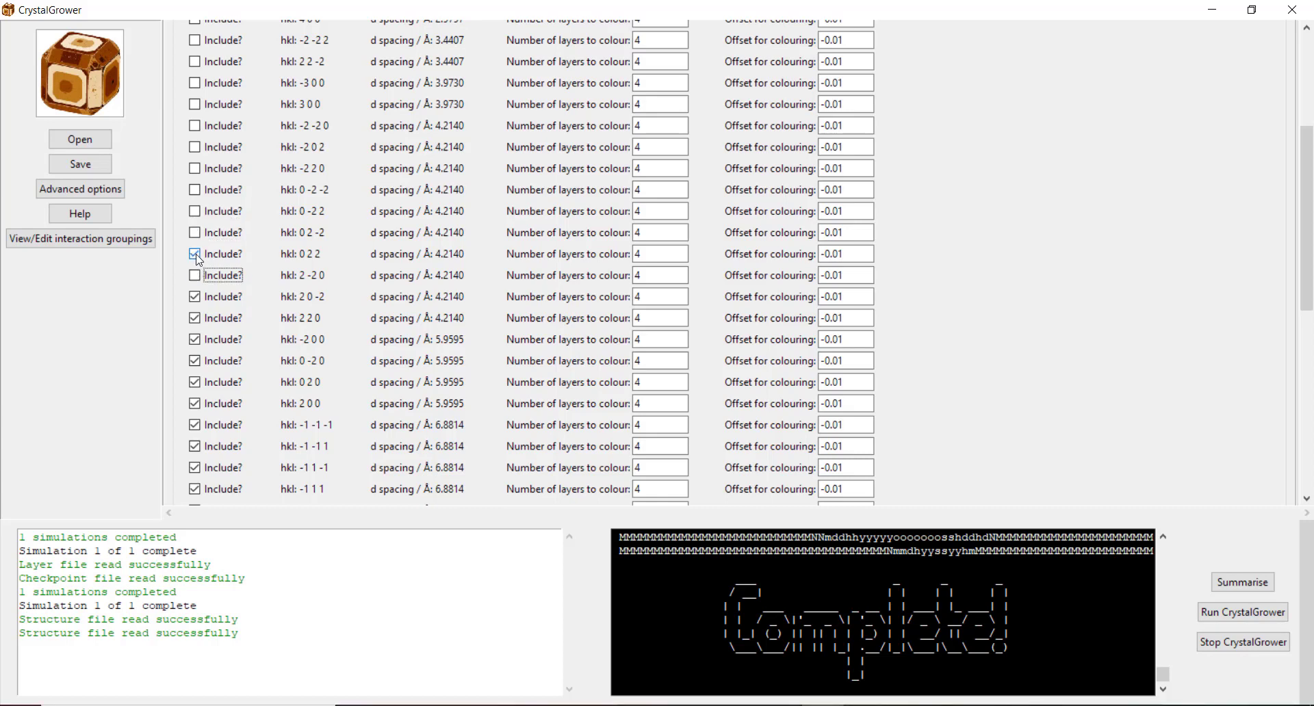
pyautogui.click(195, 255)
pyautogui.click(194, 297)
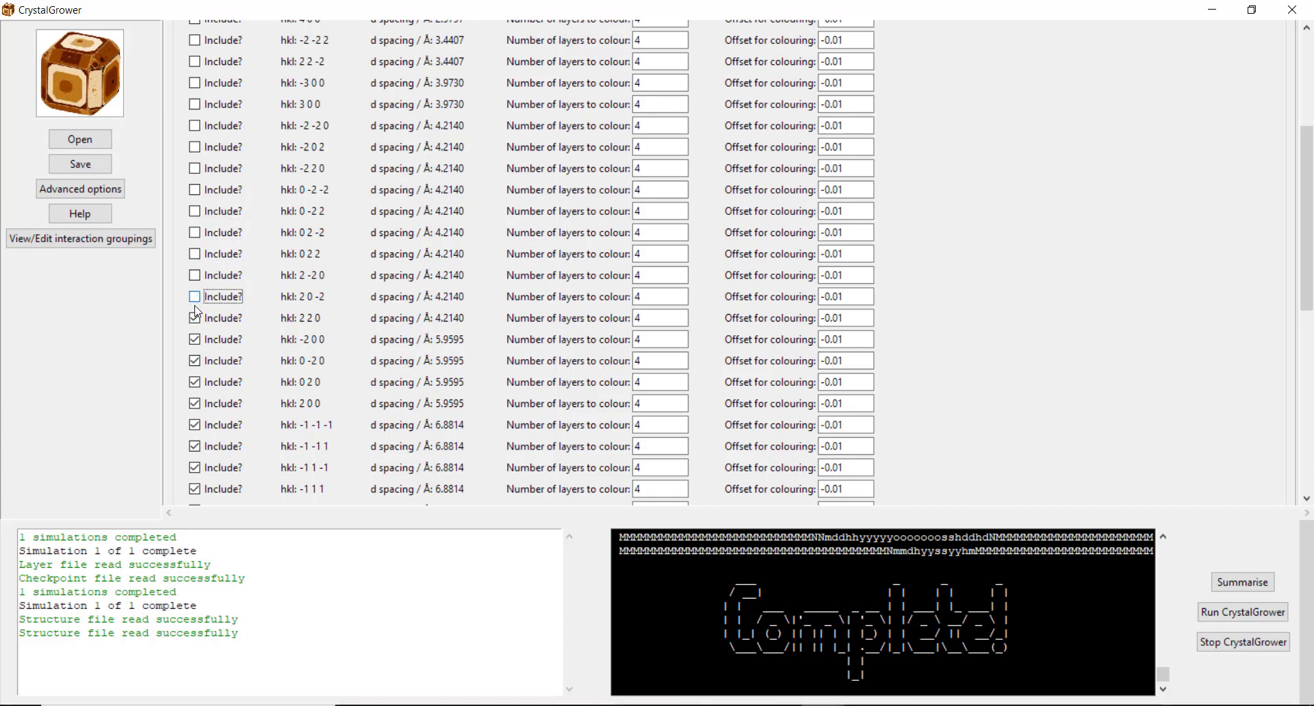
pyautogui.click(194, 318)
# - Exclude the four planes with a d spacing of 5.9595 Å: -2 0 0, 0 -2 0, 0 2 0 and 2 0 0
pyautogui.click(195, 339)
pyautogui.scroll(-1, 206, 342)
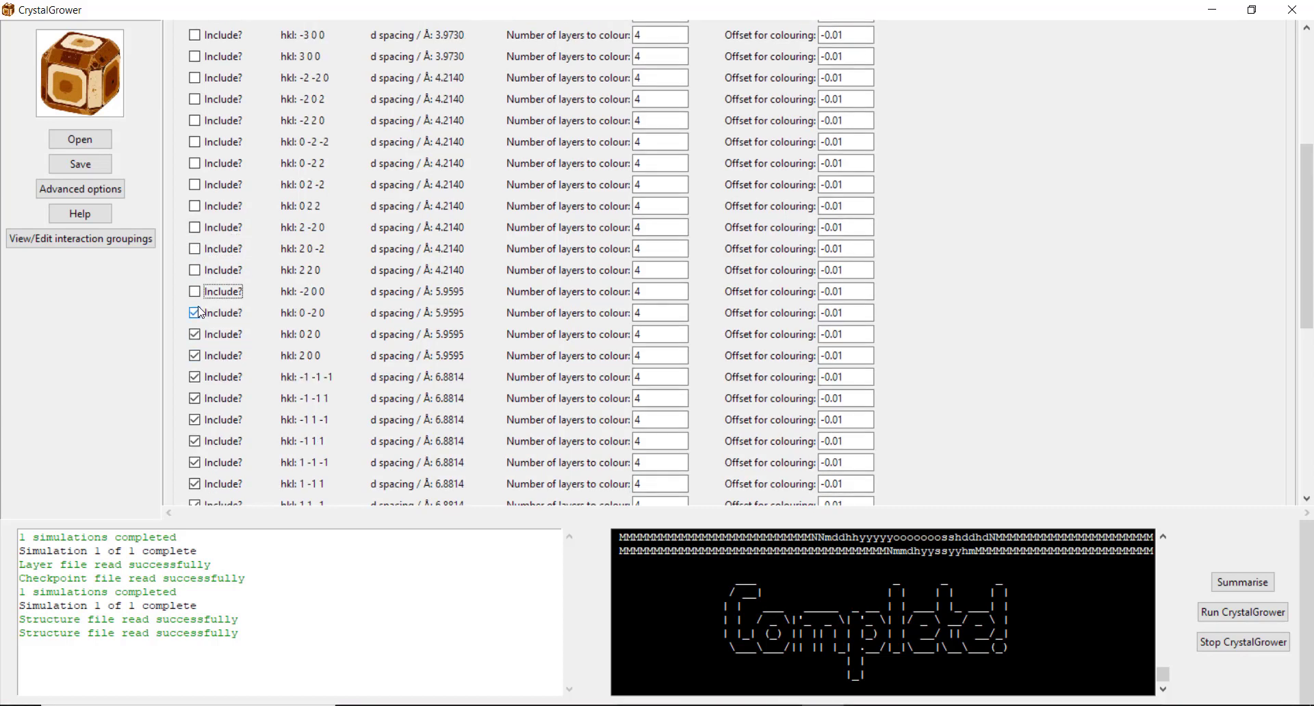
pyautogui.click(194, 316)
pyautogui.click(195, 336)
pyautogui.click(196, 358)
# - Review the hkl planes and d spacings that are still included in the layer colouring list
pyautogui.scroll(-8, 280, 372)
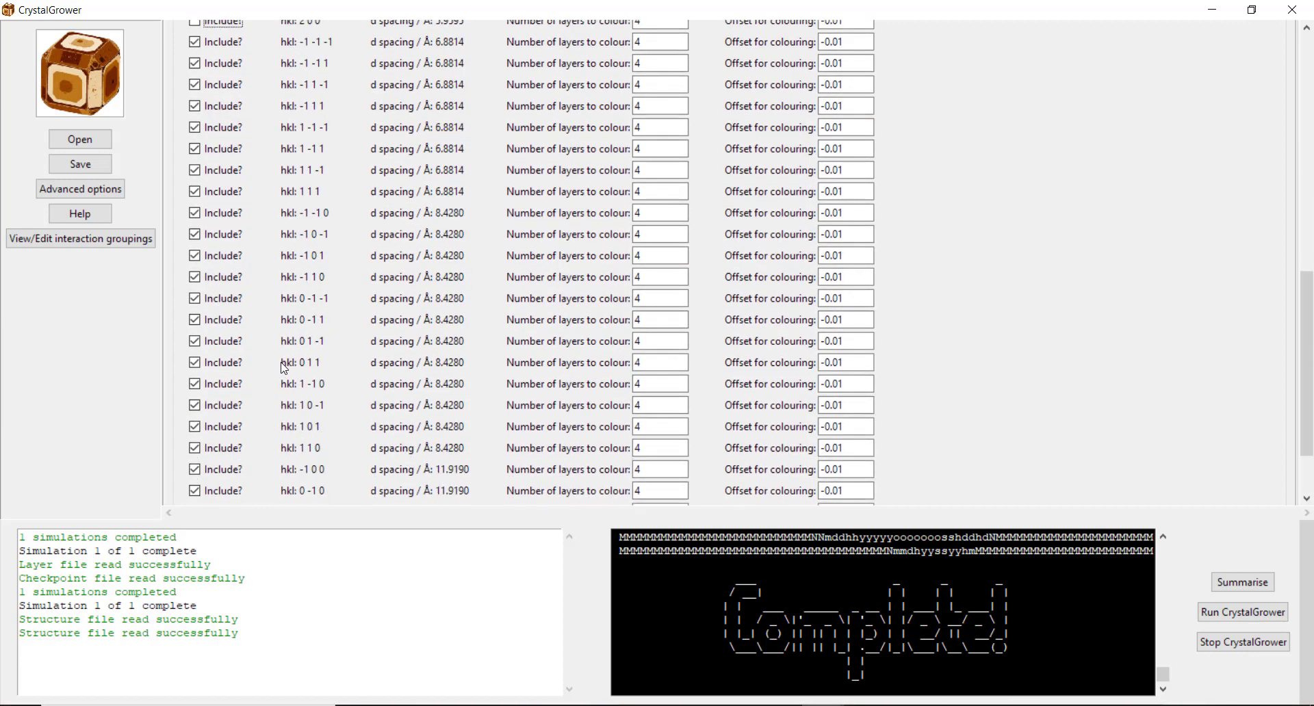
pyautogui.scroll(-1, 282, 371)
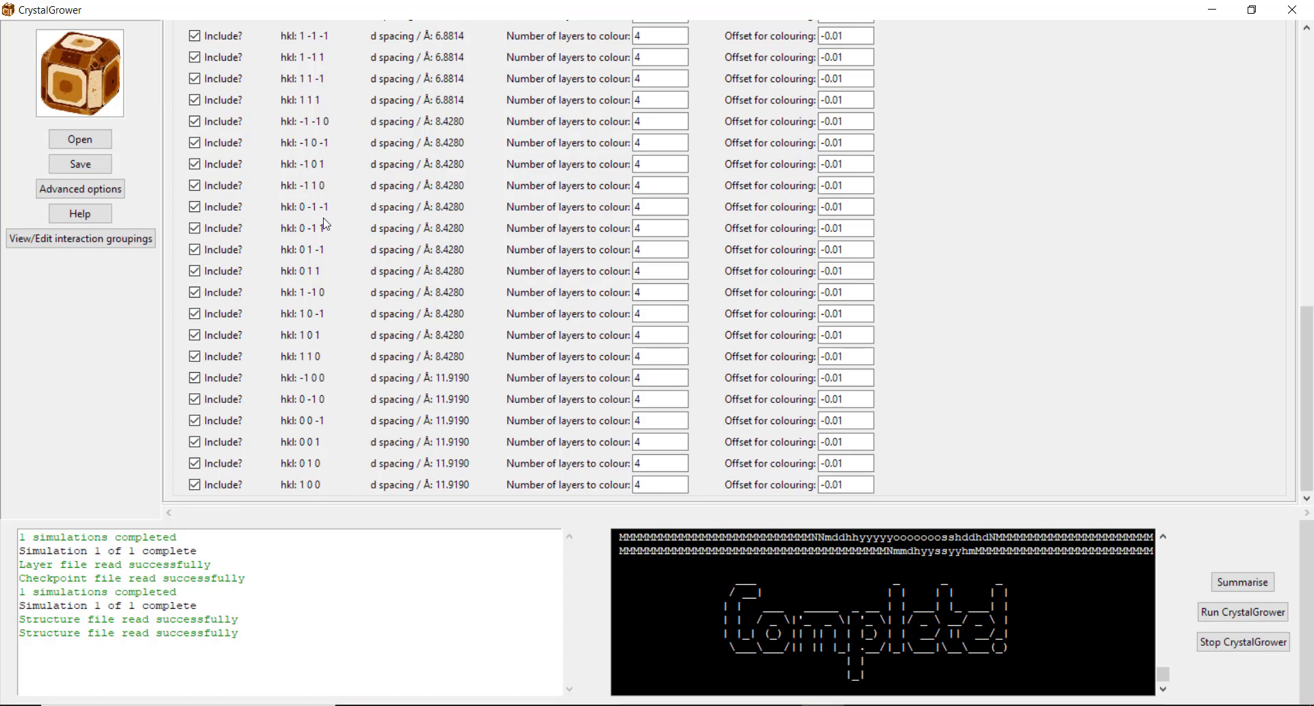
pyautogui.scroll(3, 325, 224)
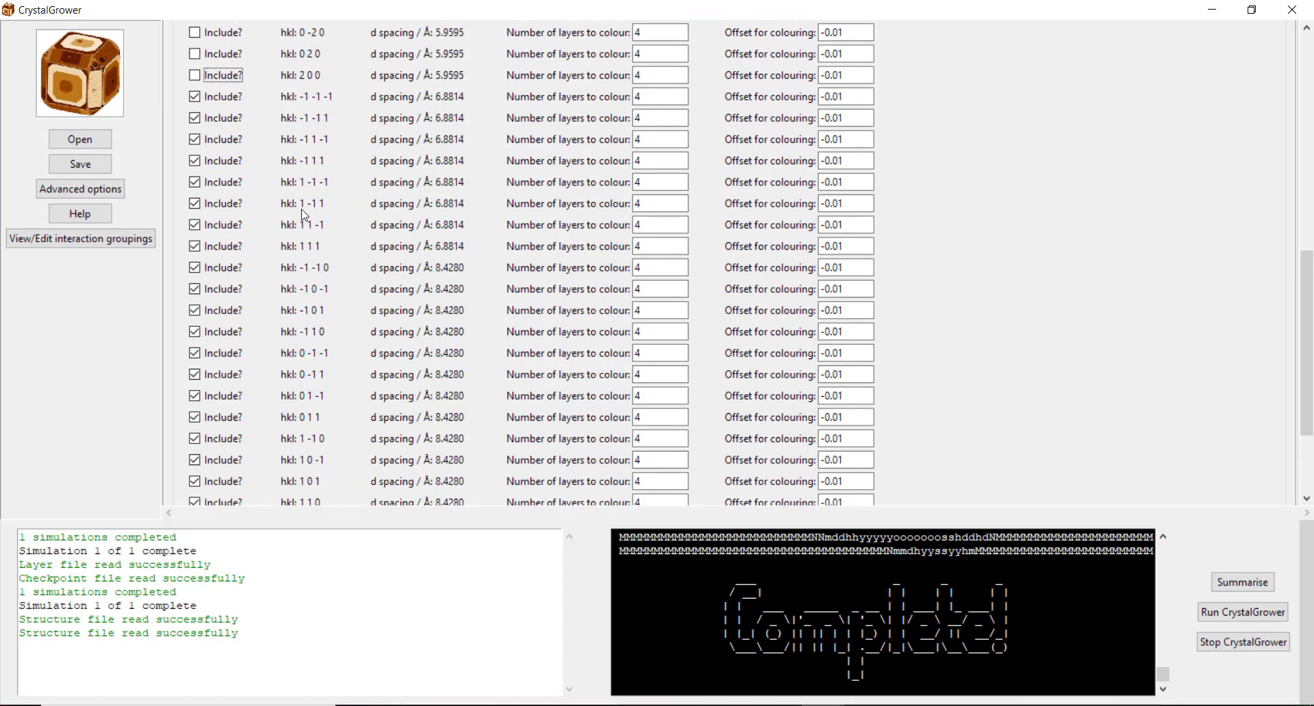
pyautogui.scroll(-1, 346, 226)
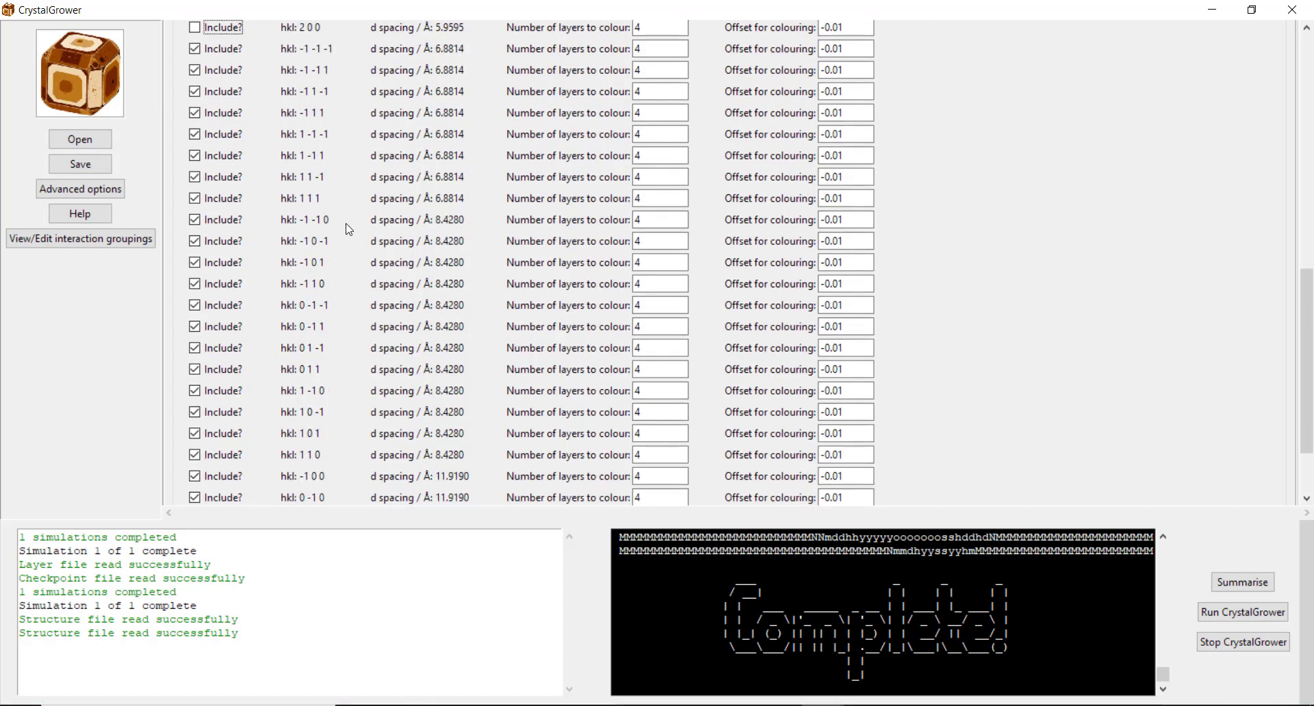
pyautogui.scroll(1, 349, 229)
pyautogui.scroll(-1, 322, 266)
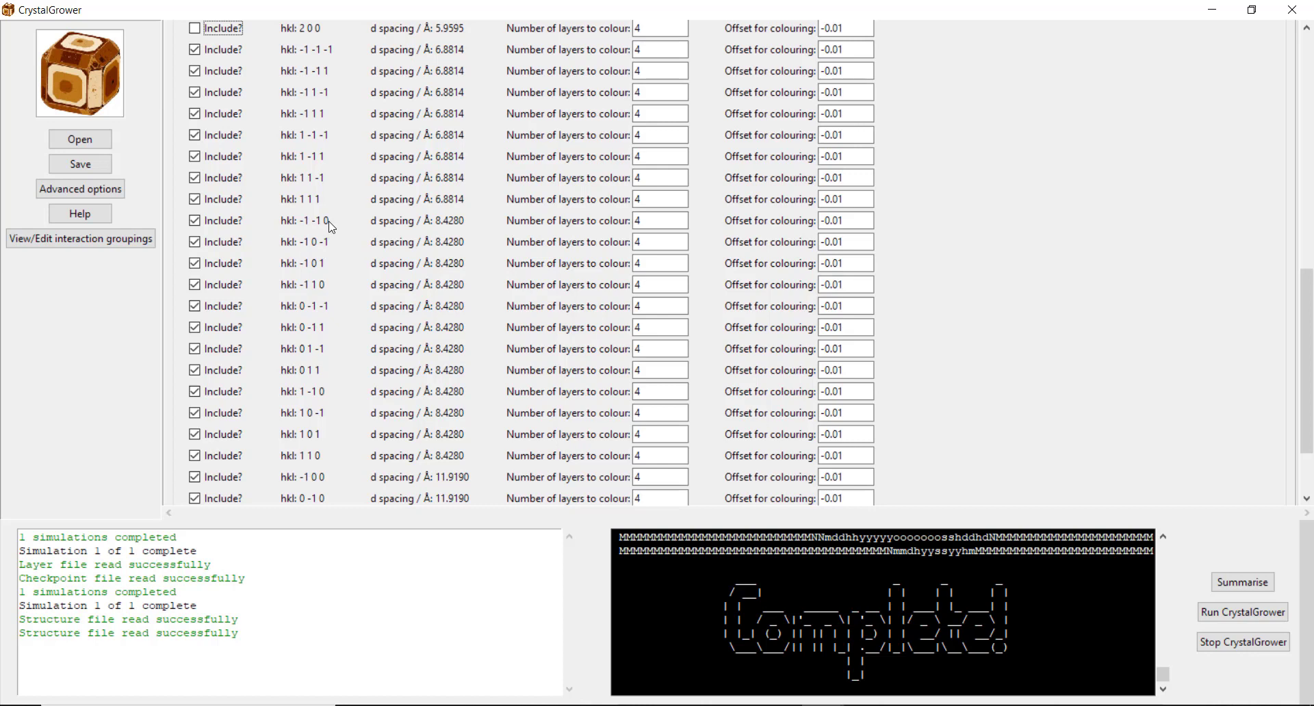
pyautogui.scroll(-2, 310, 434)
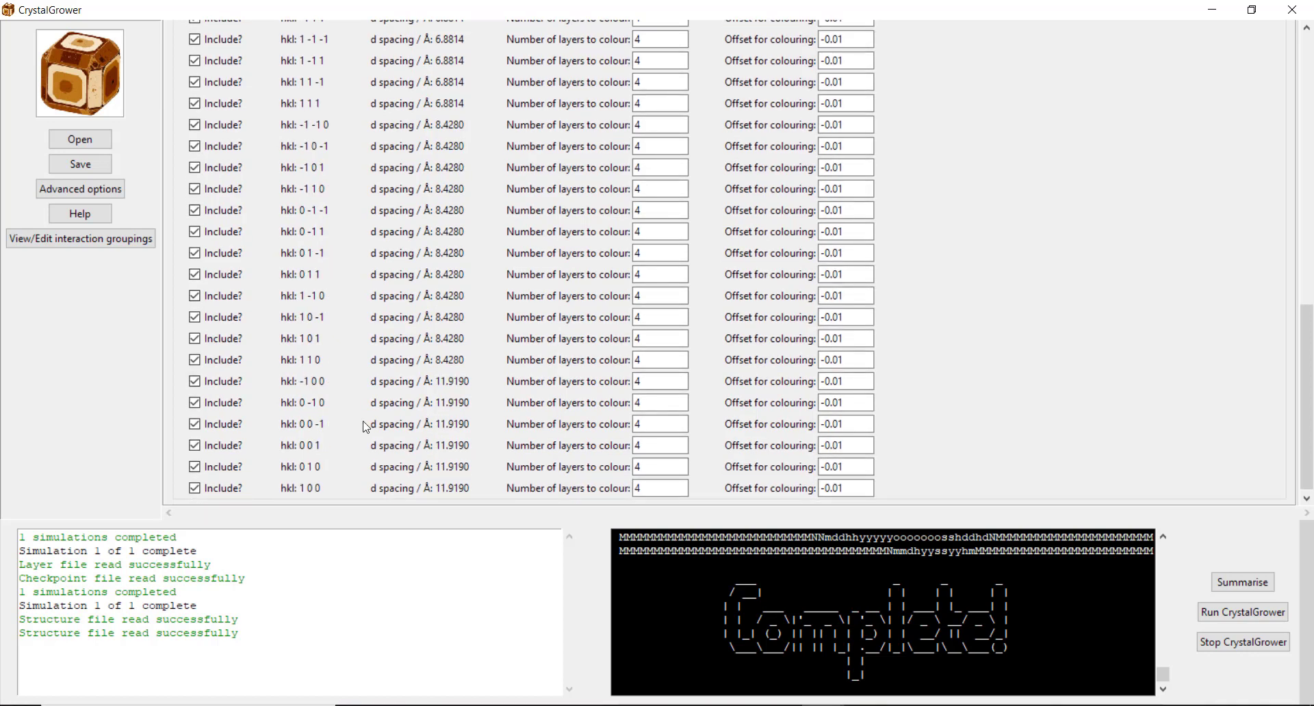
pyautogui.scroll(10, 390, 373)
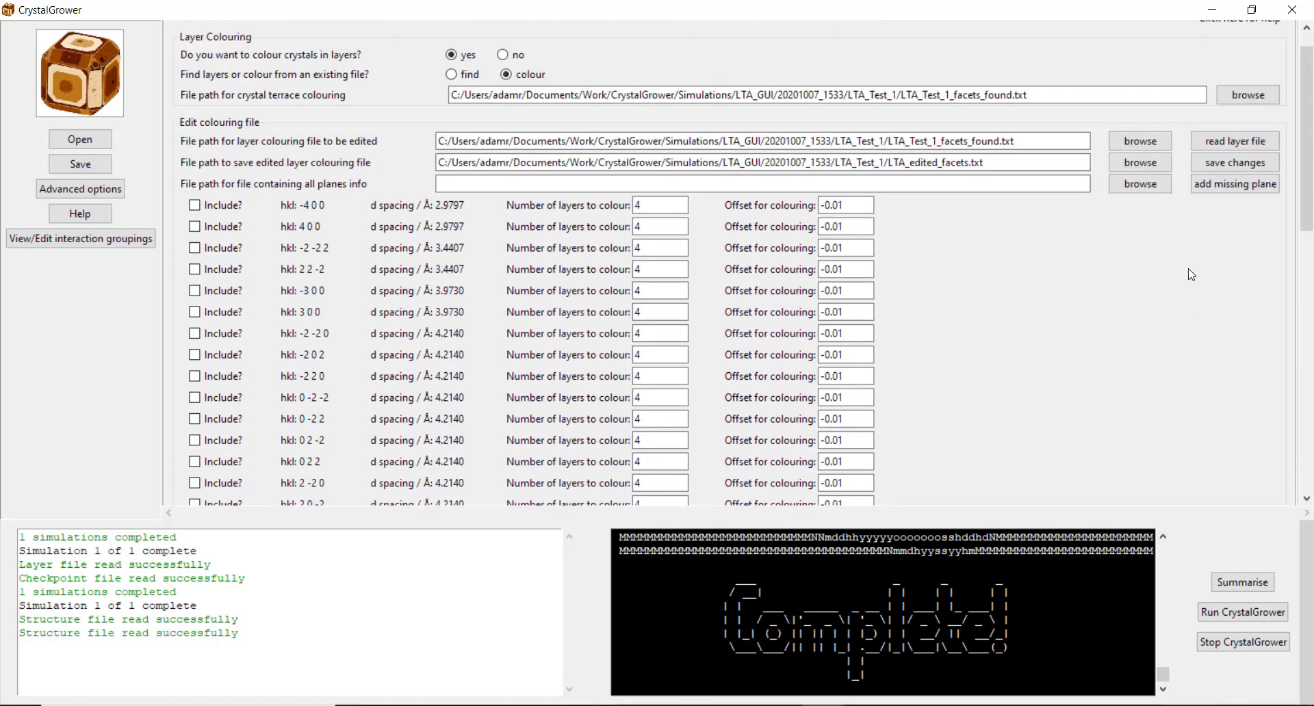
# - Save the edited layer list and select LTA_edited_facets.txt as the file for crystal terrace colouring
pyautogui.click(1227, 165)
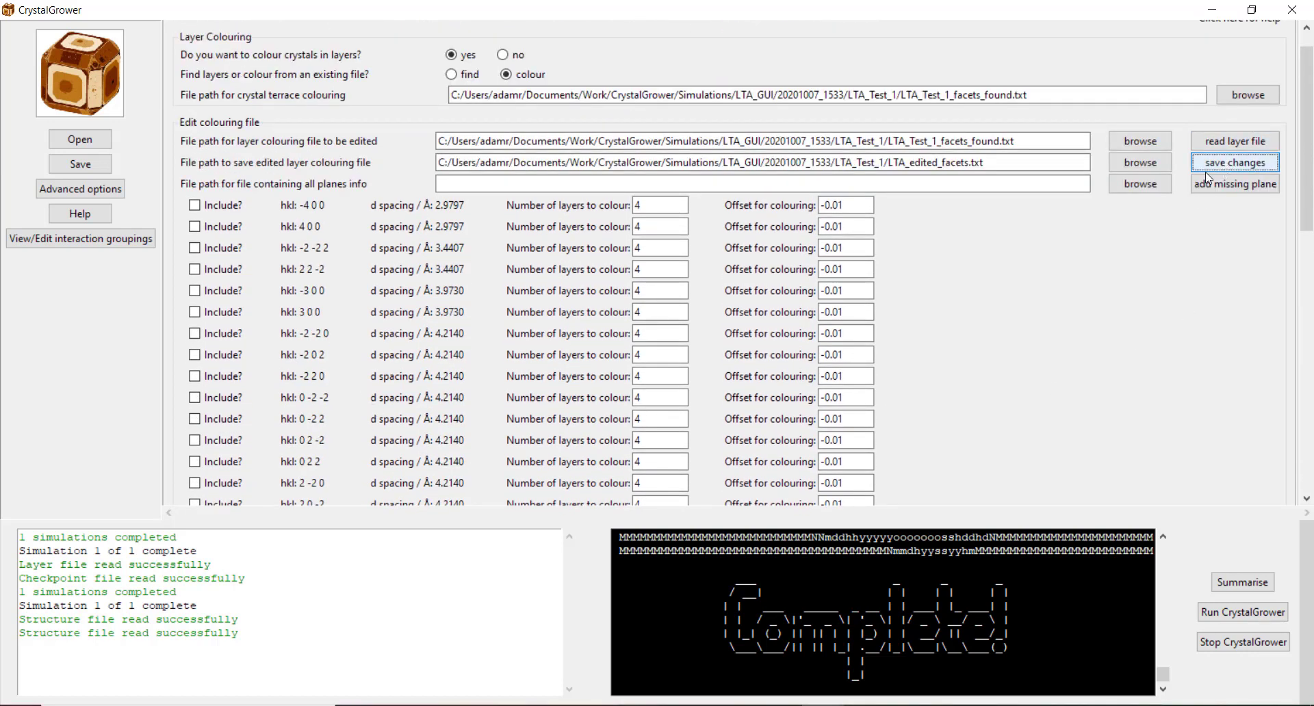
pyautogui.click(1248, 95)
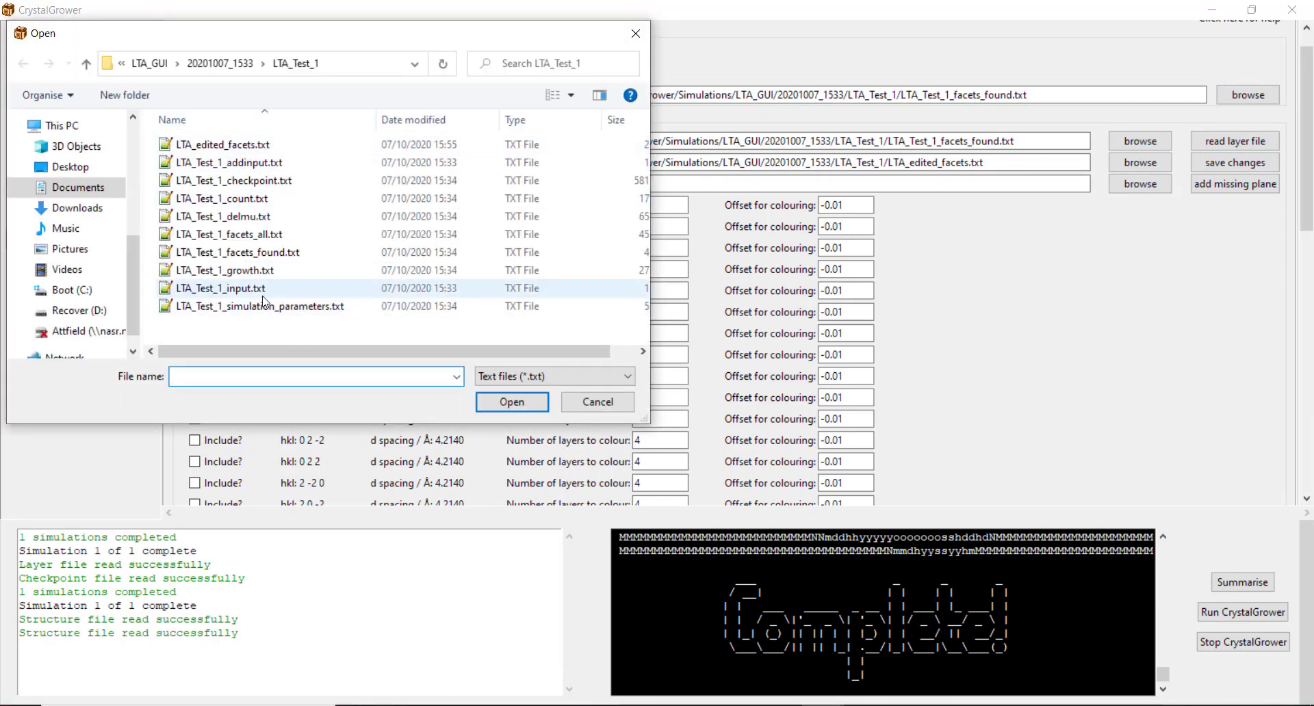
pyautogui.doubleClick(267, 145)
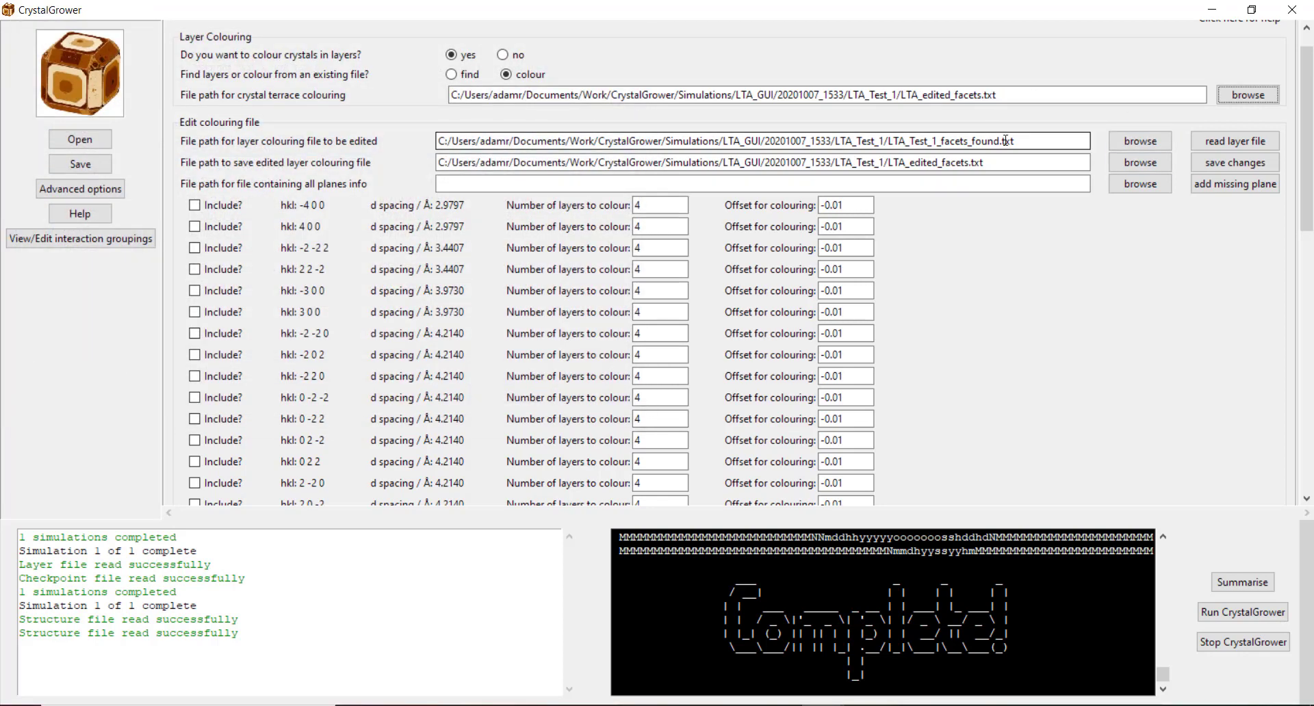
# - Run the LTA simulation with the edited facets file, then bring up the OVITO windows to compare the crystals
pyautogui.click(1248, 620)
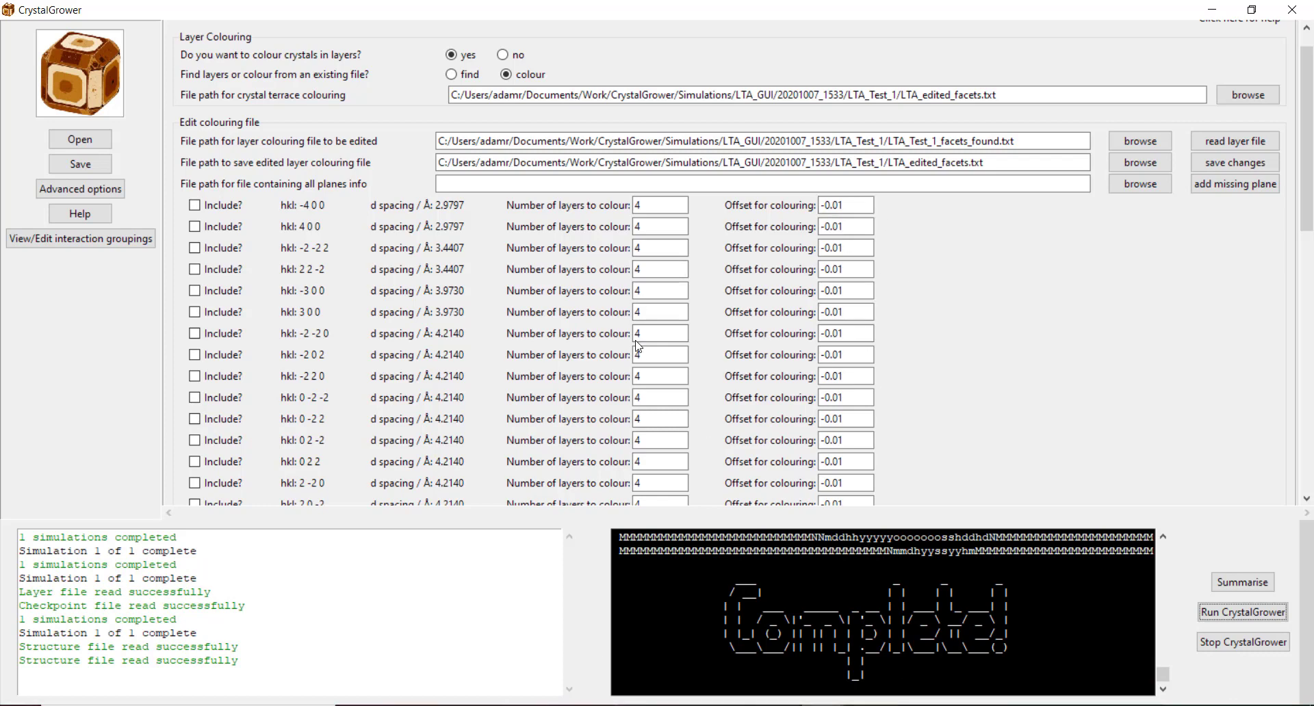
pyautogui.moveTo(766, 657)
pyautogui.click(718, 648)
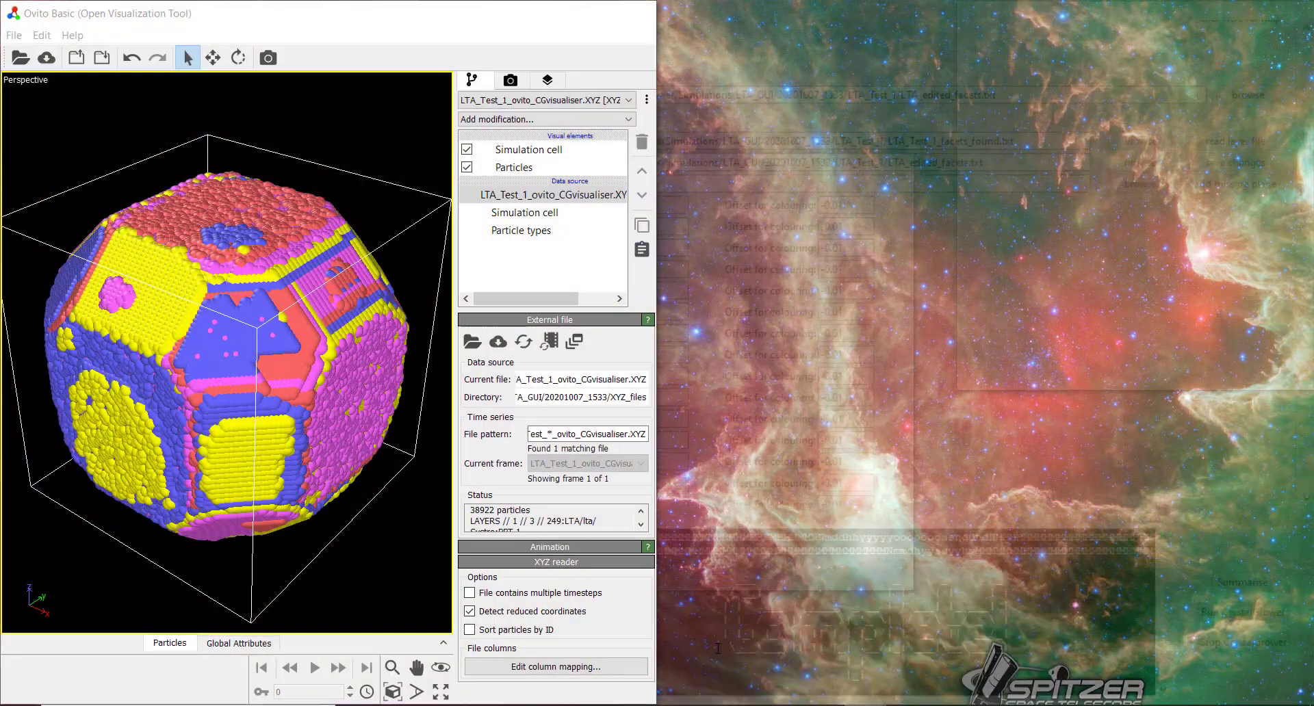
pyautogui.click(865, 705)
pyautogui.click(863, 650)
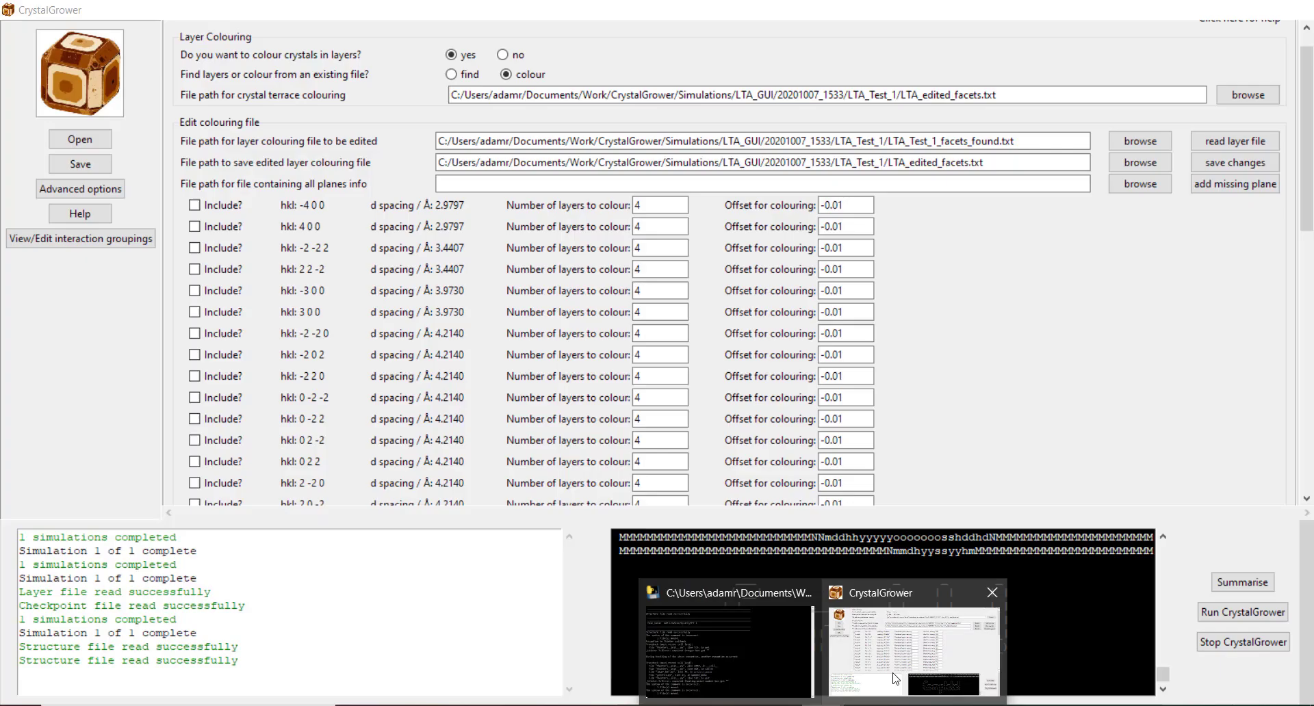
# - Back in CrystalGrower, set the number of layers to colour to 2 for the planes with a d spacing of 11.9190 Å
pyautogui.click(880, 602)
pyautogui.scroll(-5, 587, 422)
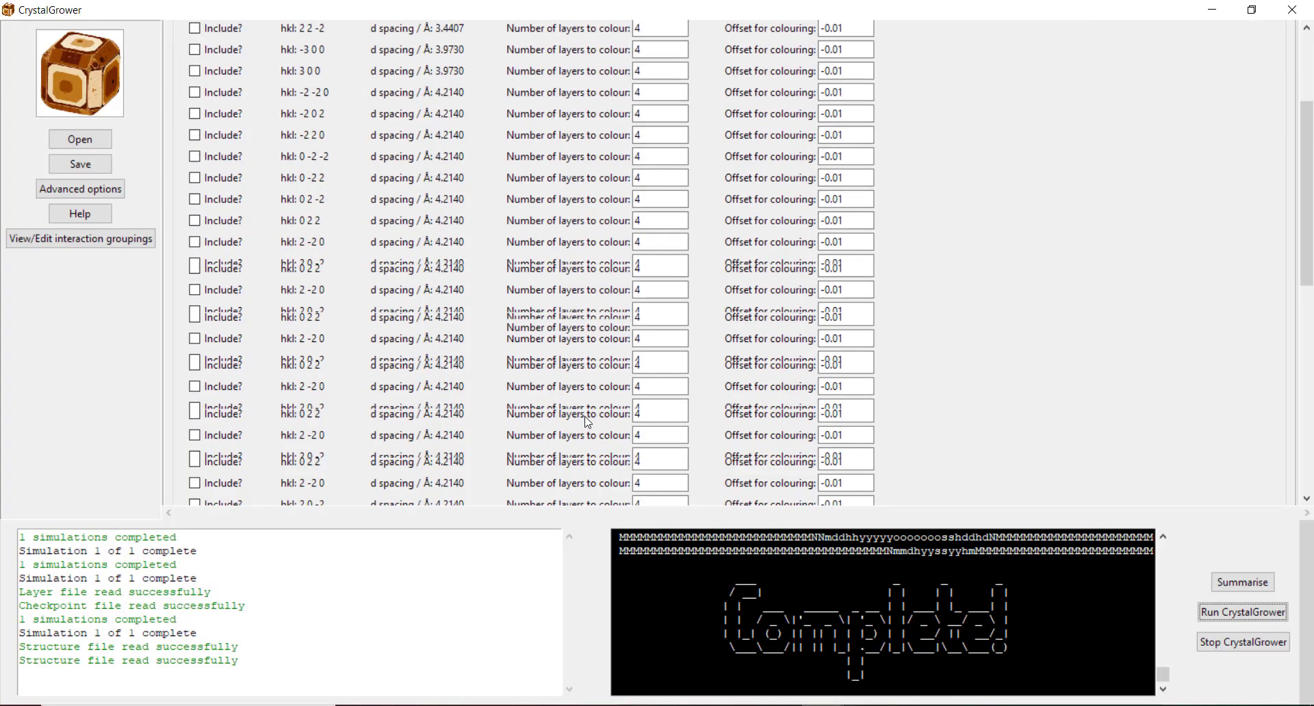
pyautogui.scroll(-10, 588, 422)
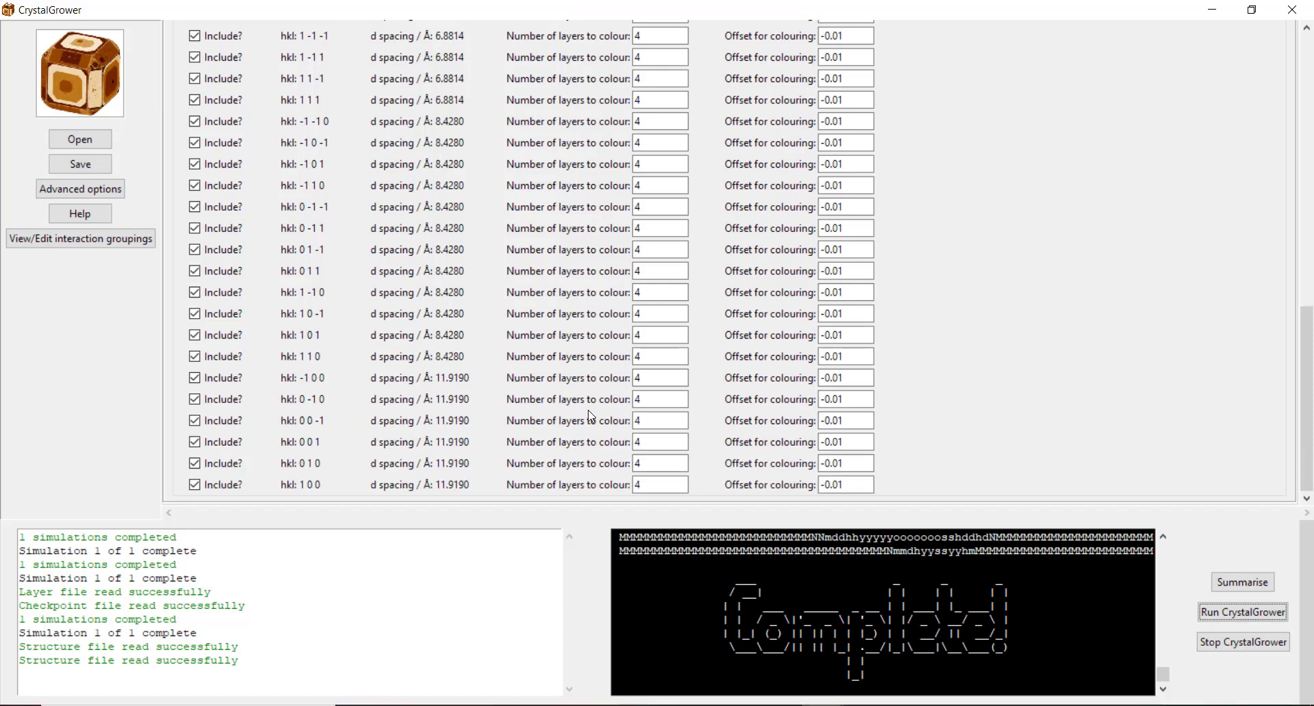
pyautogui.doubleClick(643, 484)
pyautogui.write('2')
pyautogui.doubleClick(643, 463)
pyautogui.write('2')
pyautogui.click(643, 442)
pyautogui.doubleClick(644, 442)
pyautogui.write('2')
pyautogui.doubleClick(643, 420)
pyautogui.write('2')
pyautogui.click(651, 400)
pyautogui.write('2')
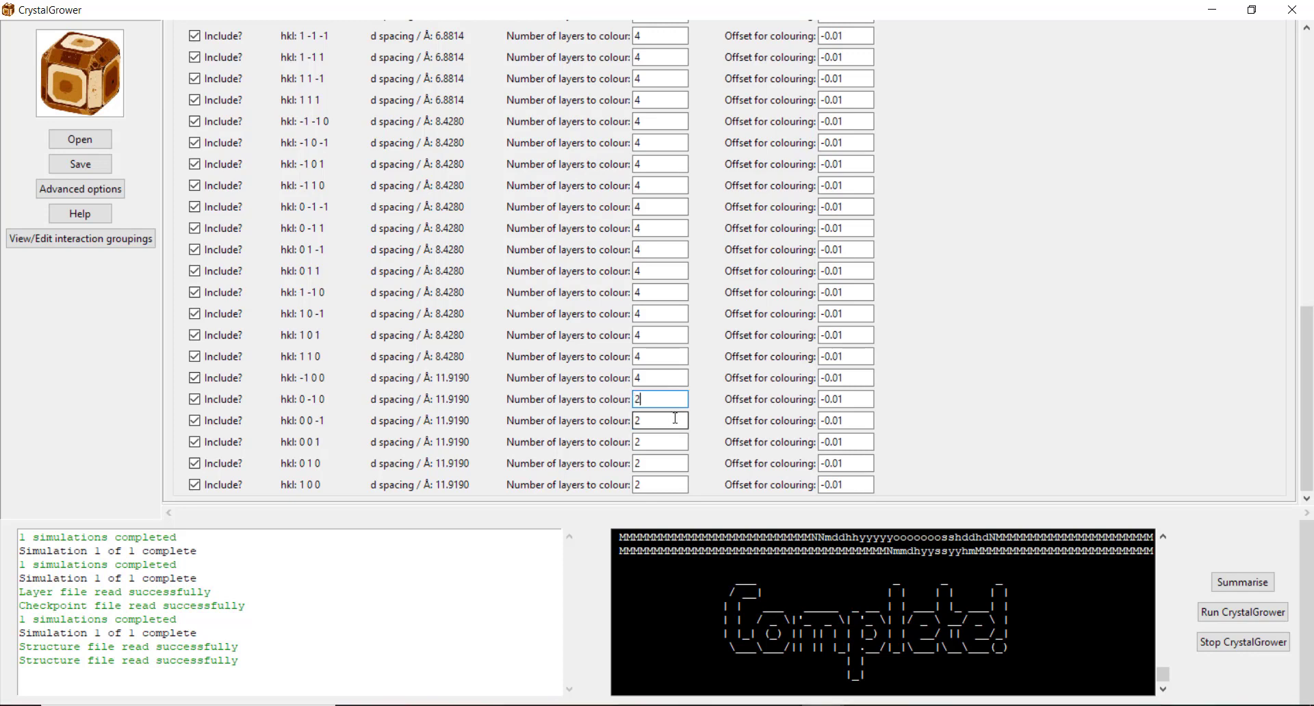
pyautogui.doubleClick(640, 378)
# - Rerun the LTA simulation with two coloured layers on the 11.9190 Å planes
pyautogui.scroll(10, 772, 413)
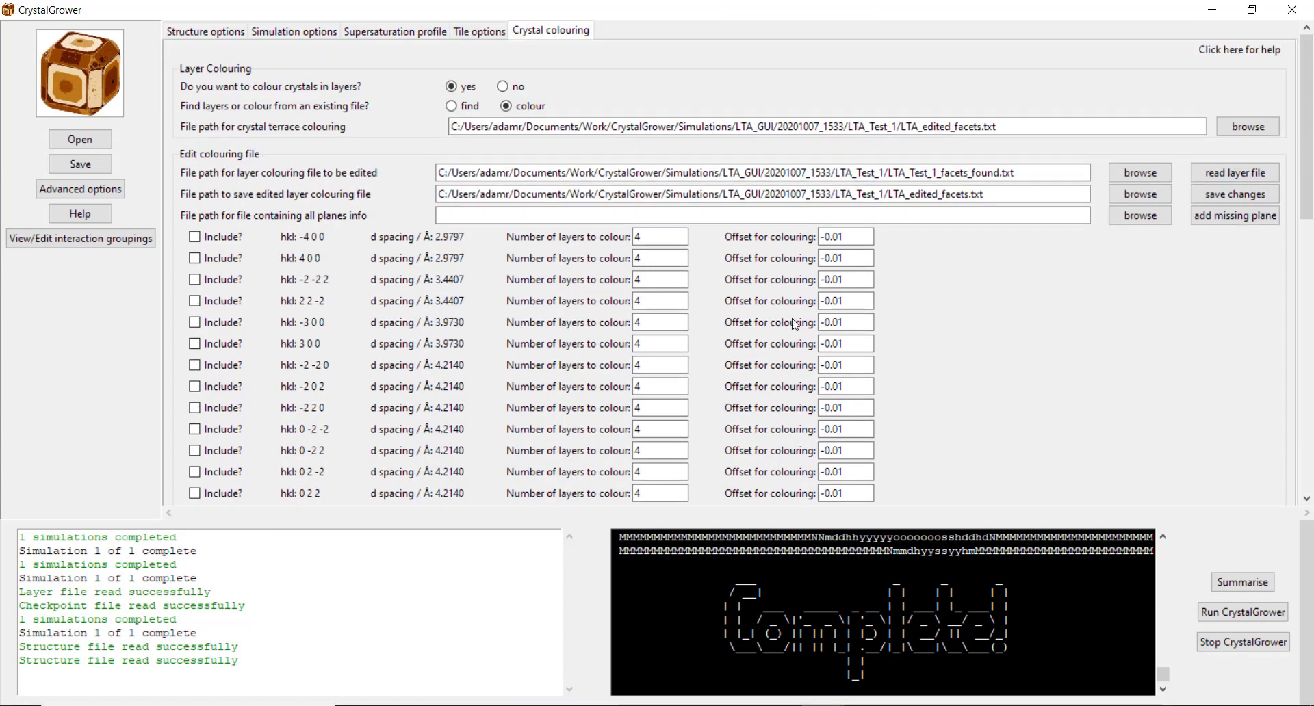
pyautogui.click(1214, 611)
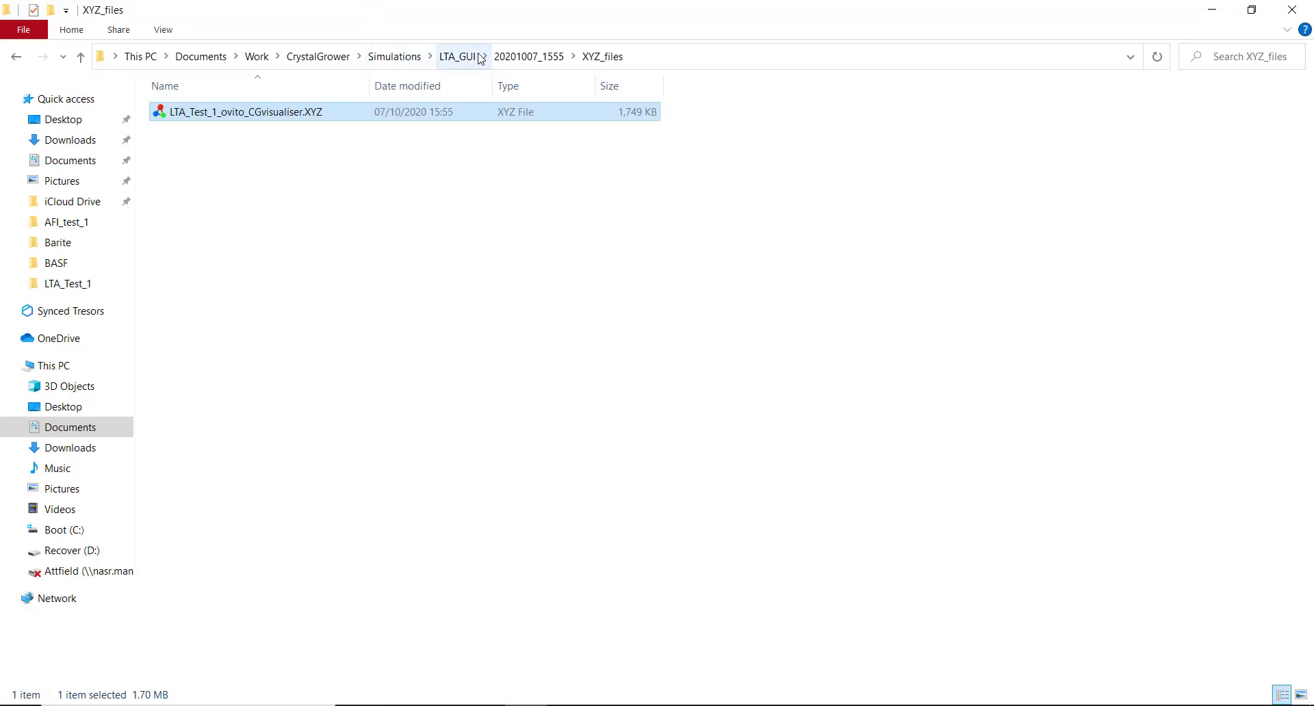
# - Open LTA_Test_1_ovito_CGvisualiser.XYZ from the 20201007_1557 XYZ_files folder in OVITO with the default column mapping and dock its window for comparison
pyautogui.click(459, 59)
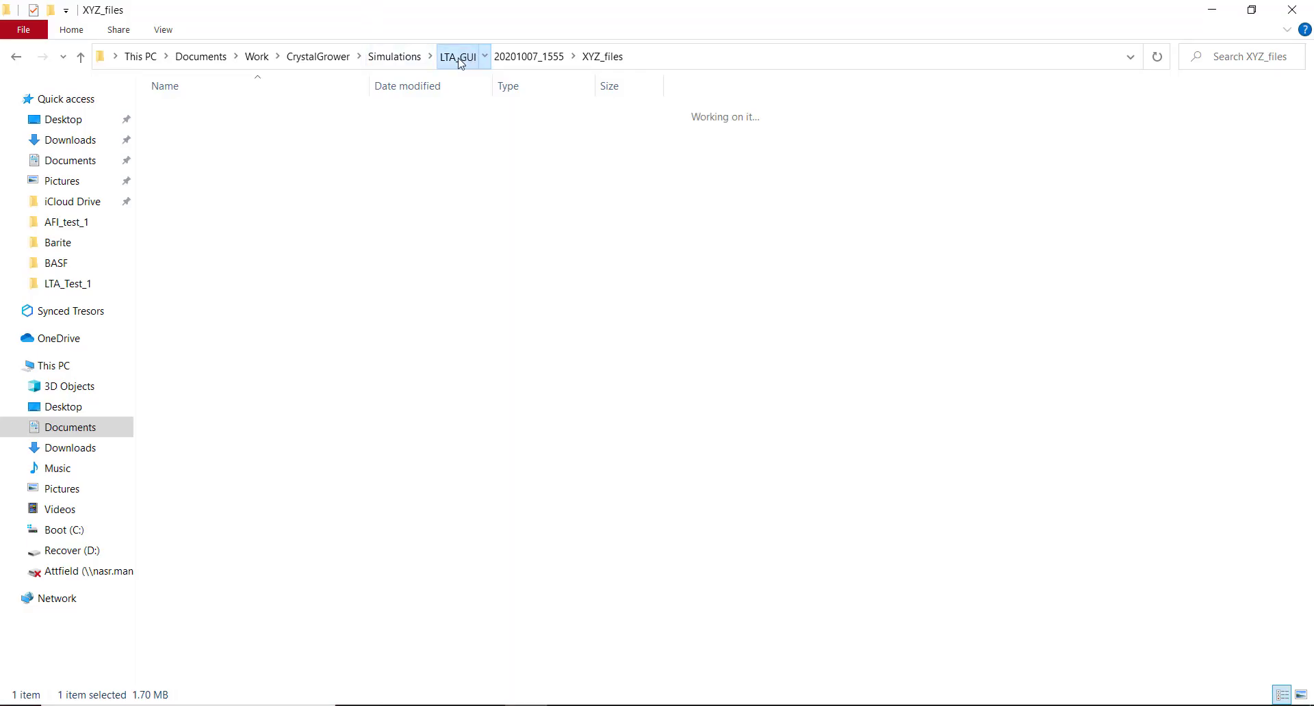
pyautogui.doubleClick(270, 166)
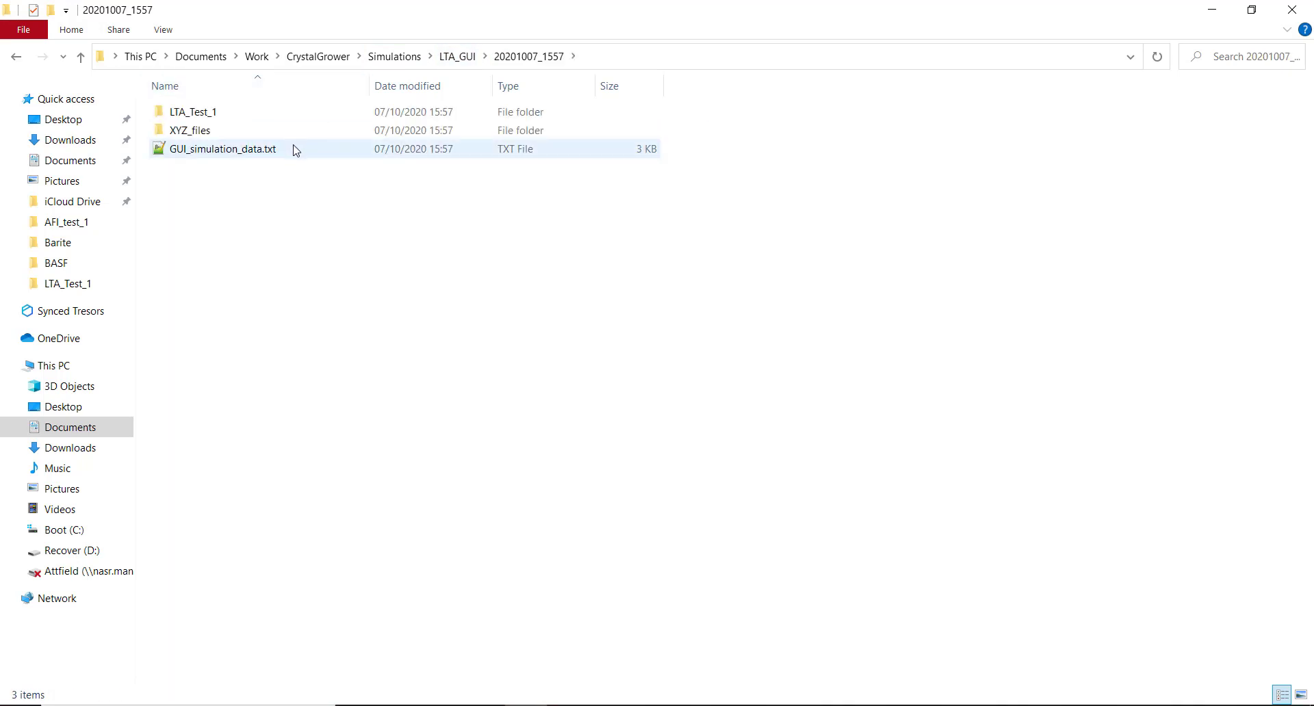
pyautogui.doubleClick(269, 130)
pyautogui.doubleClick(244, 115)
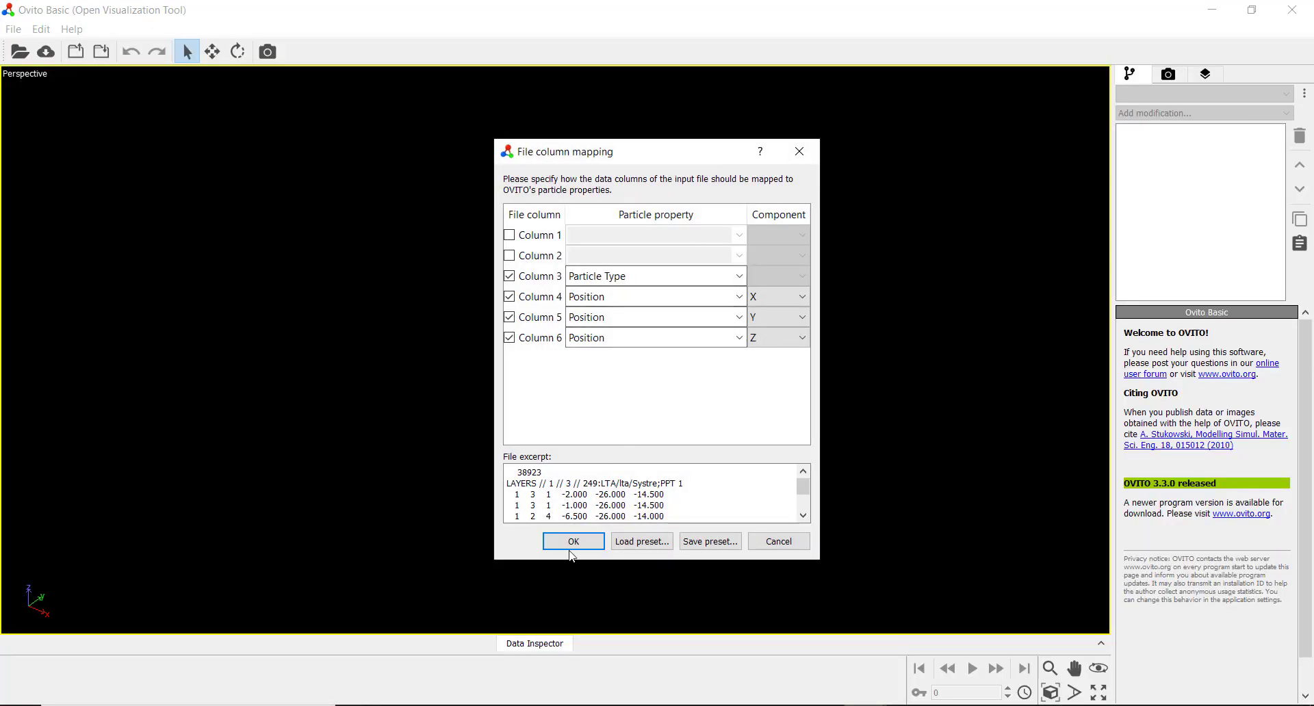
pyautogui.click(574, 539)
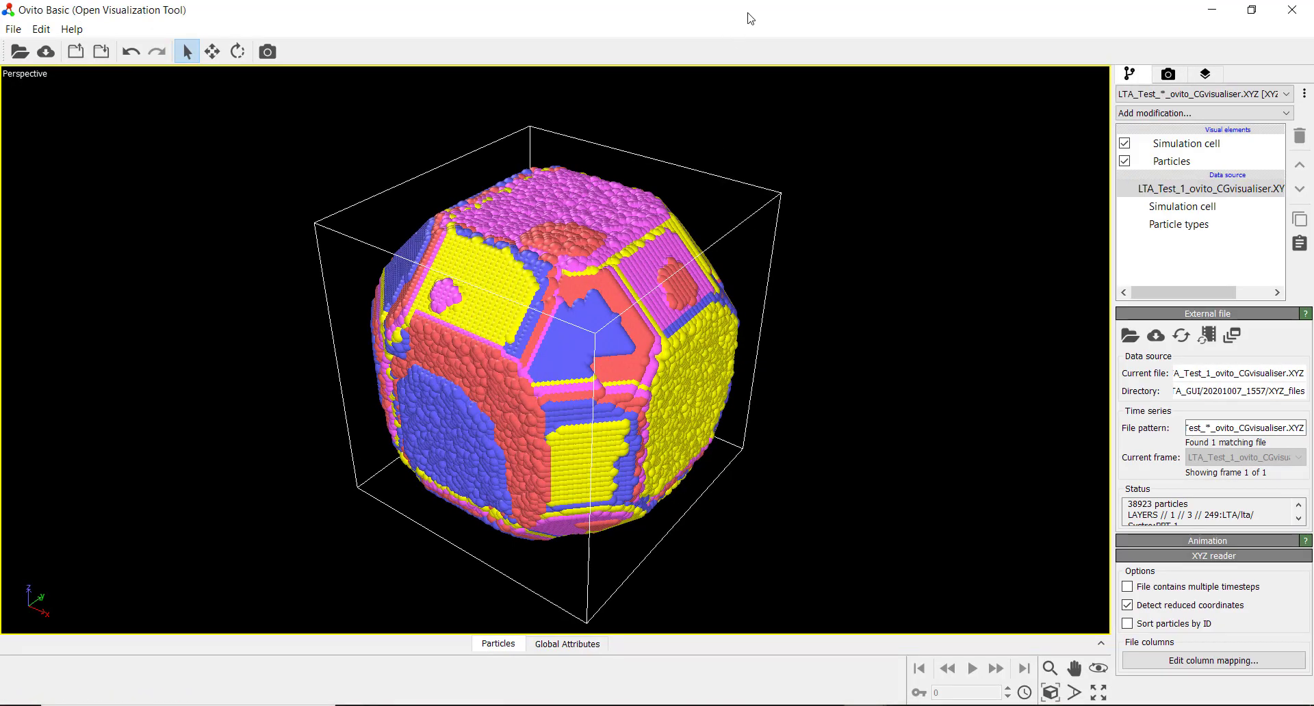
pyautogui.moveTo(751, 18); pyautogui.dragTo(1313, 164)
# - Switch to the CrystalGrower window with the Barite net simulation and set its number of iterations to 1000000
pyautogui.click(867, 705)
pyautogui.click(646, 650)
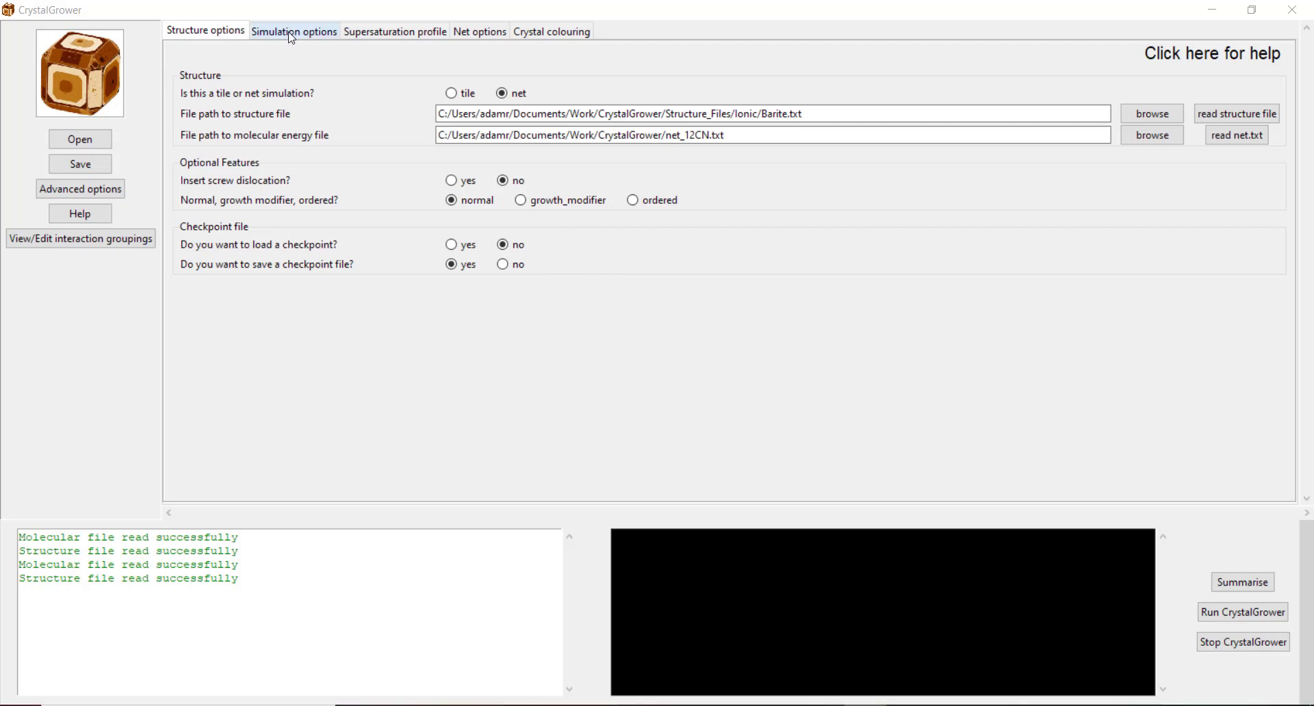
pyautogui.click(320, 30)
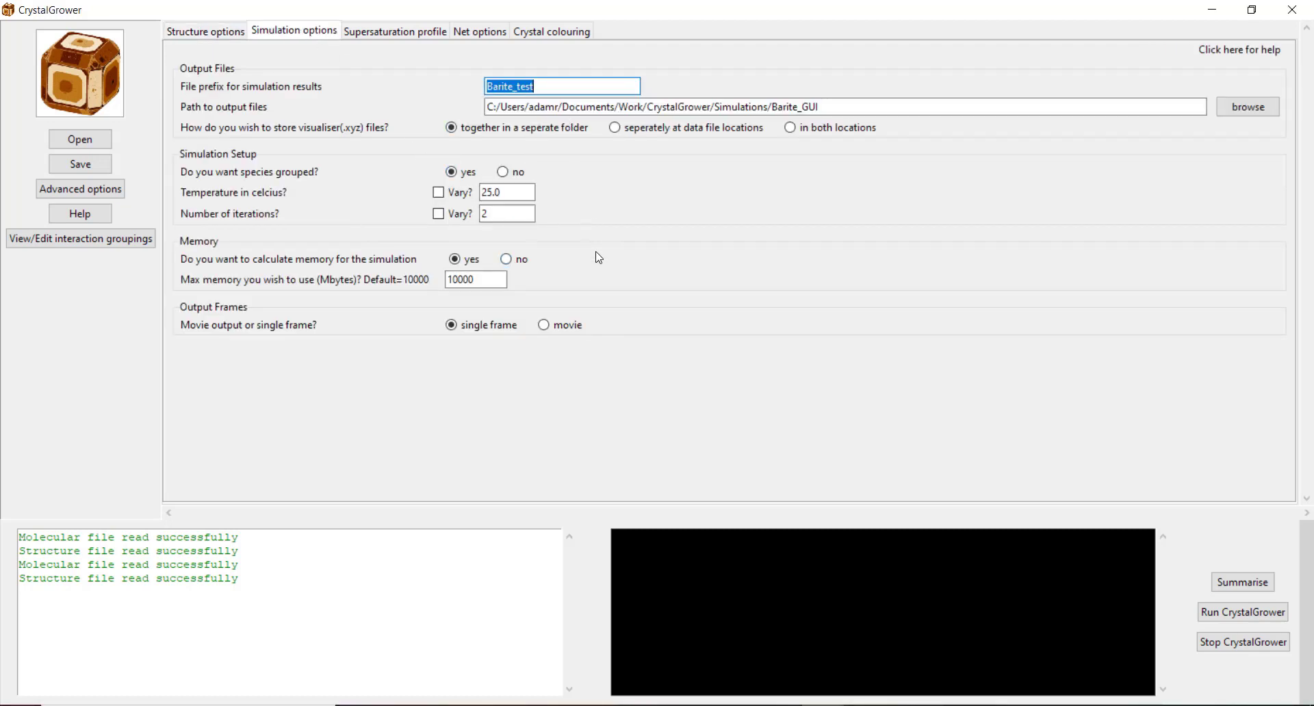
pyautogui.doubleClick(510, 216)
pyautogui.write('100')
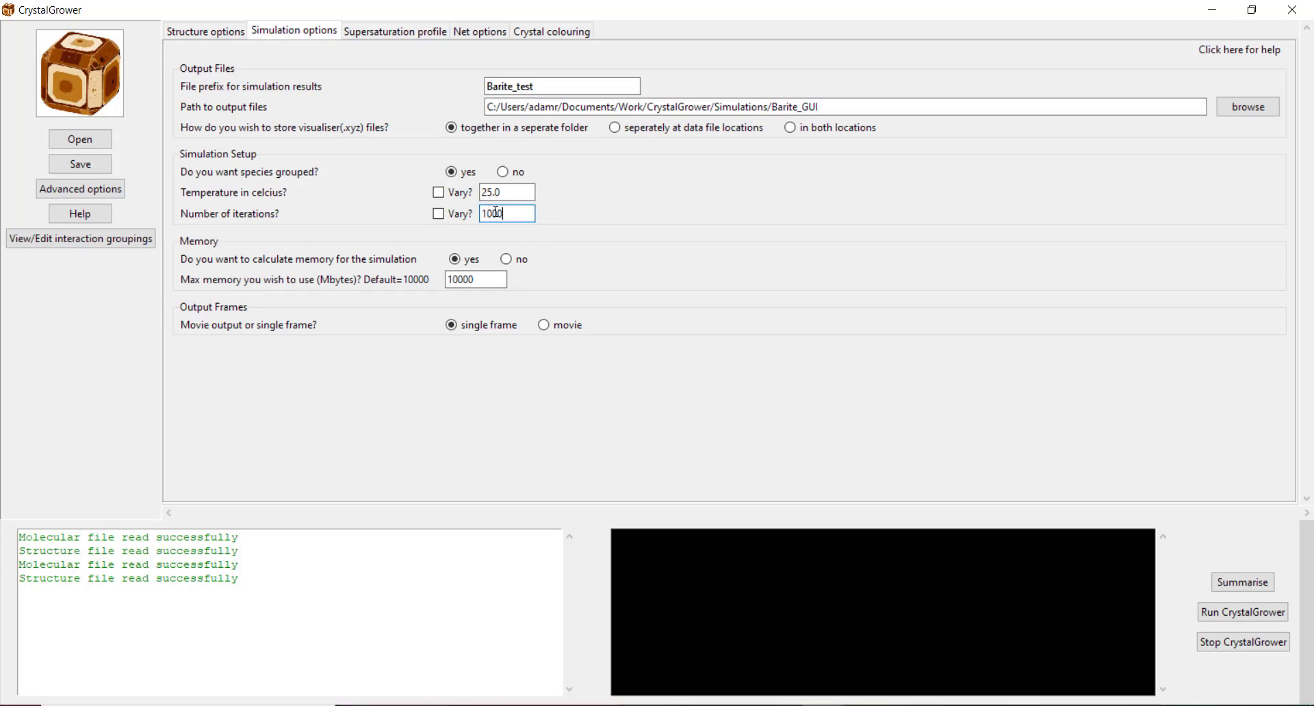
pyautogui.write('0000')
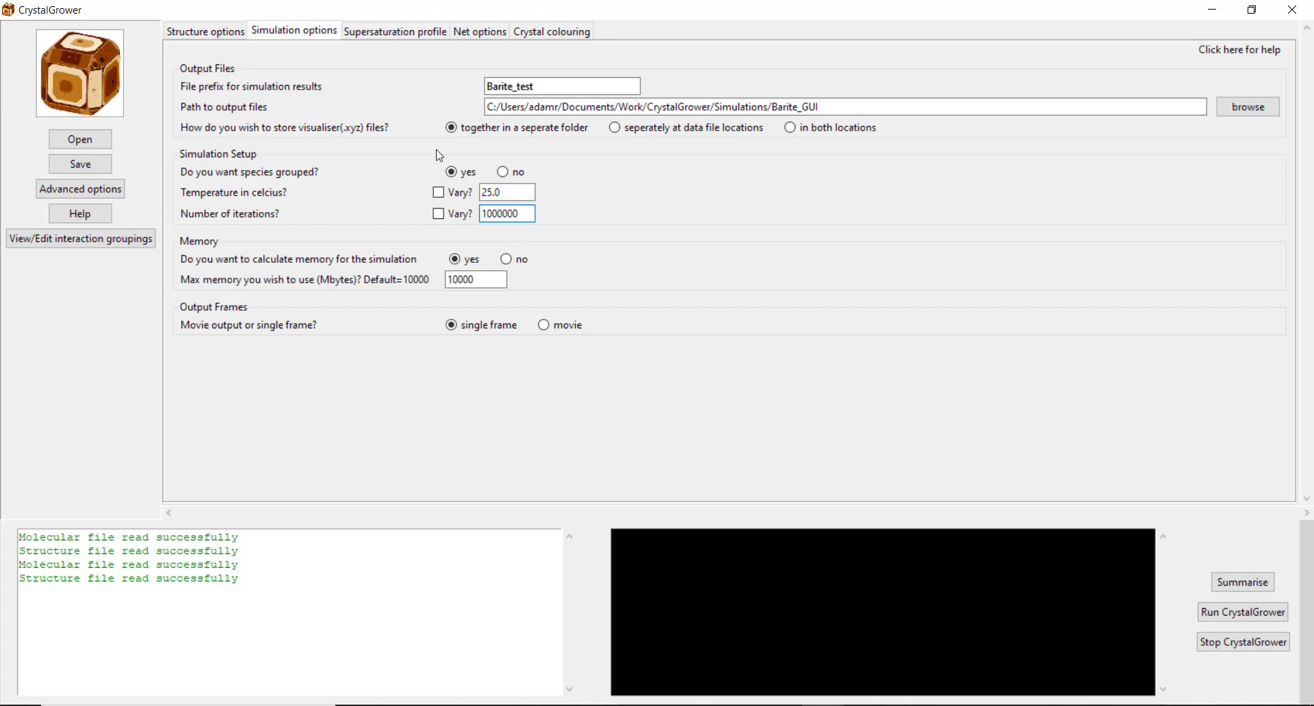
# - Review the supersaturation and net settings, read the layer colouring file 15_Barite_facets_found_edit.txt and run the Barite simulation
pyautogui.click(395, 30)
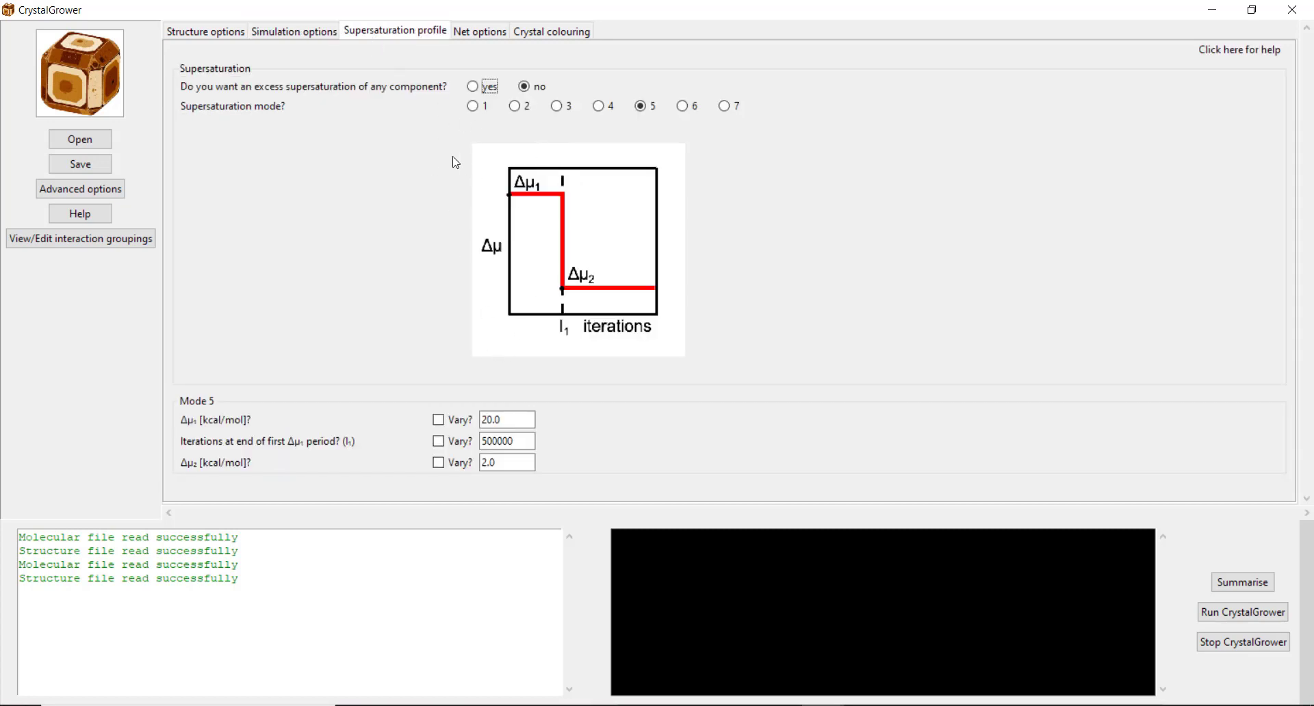
pyautogui.click(476, 32)
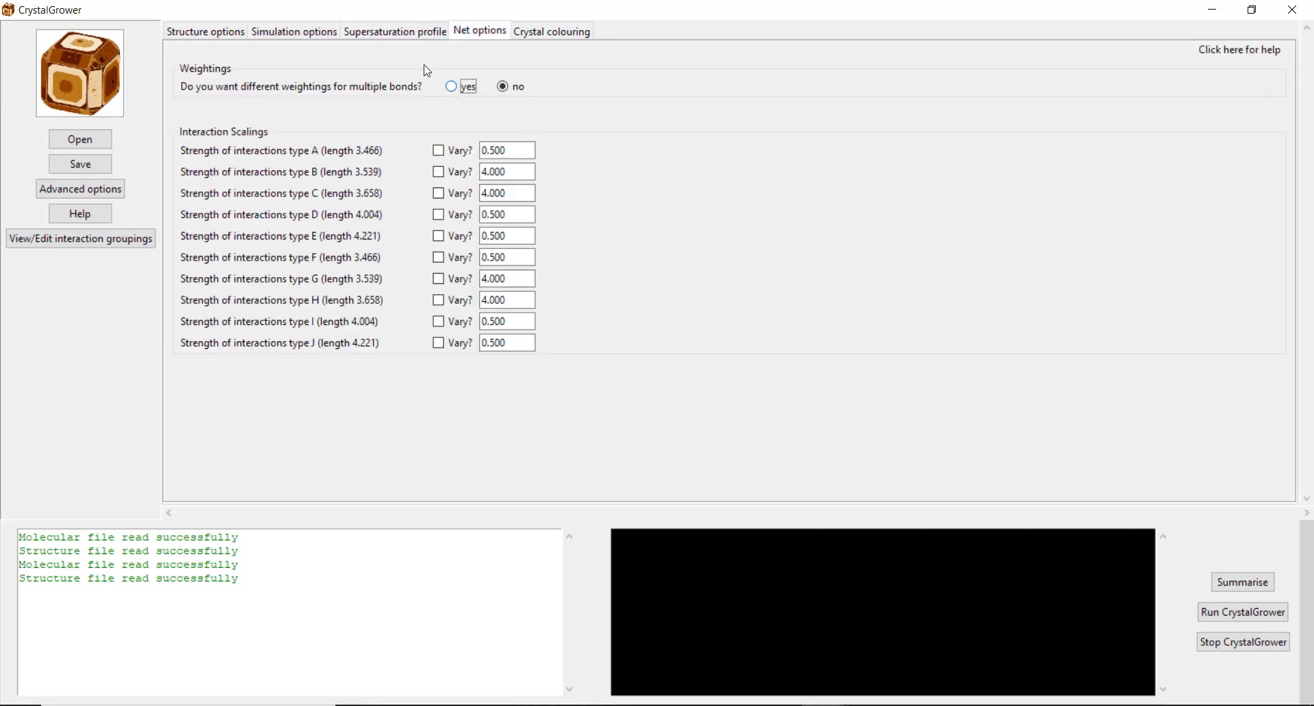
pyautogui.click(531, 34)
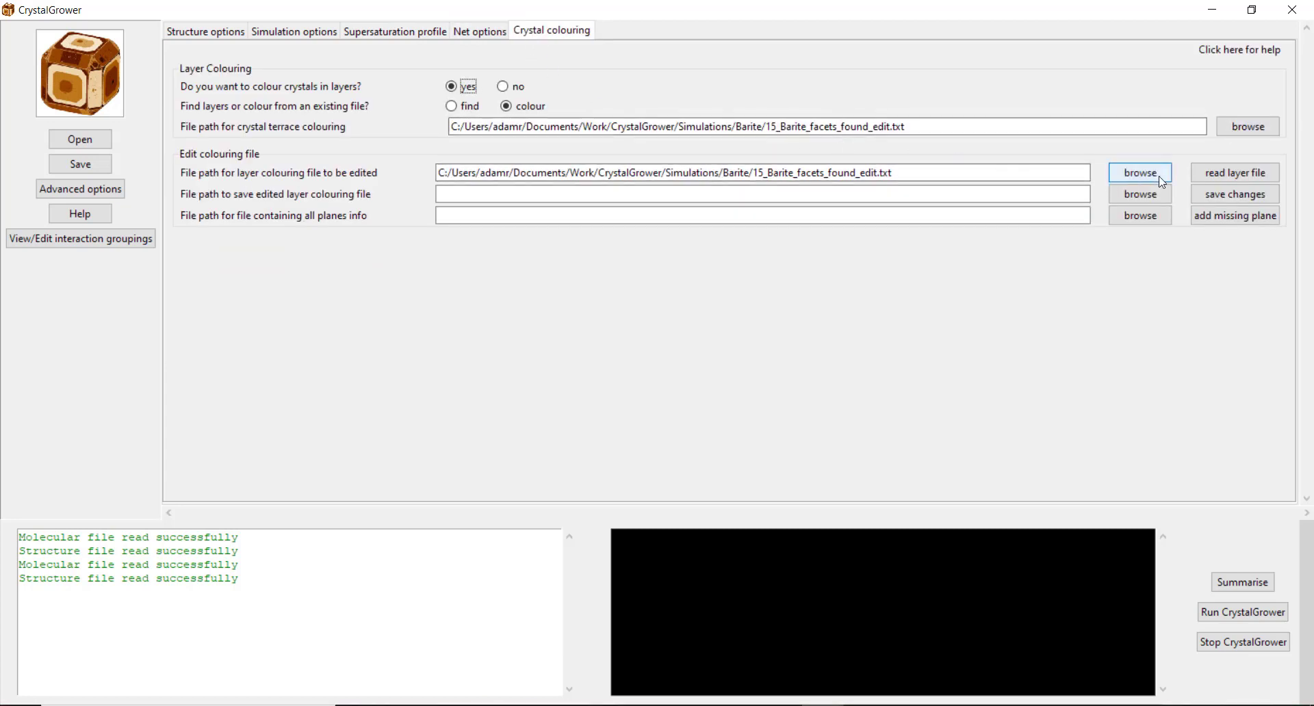
pyautogui.click(1235, 173)
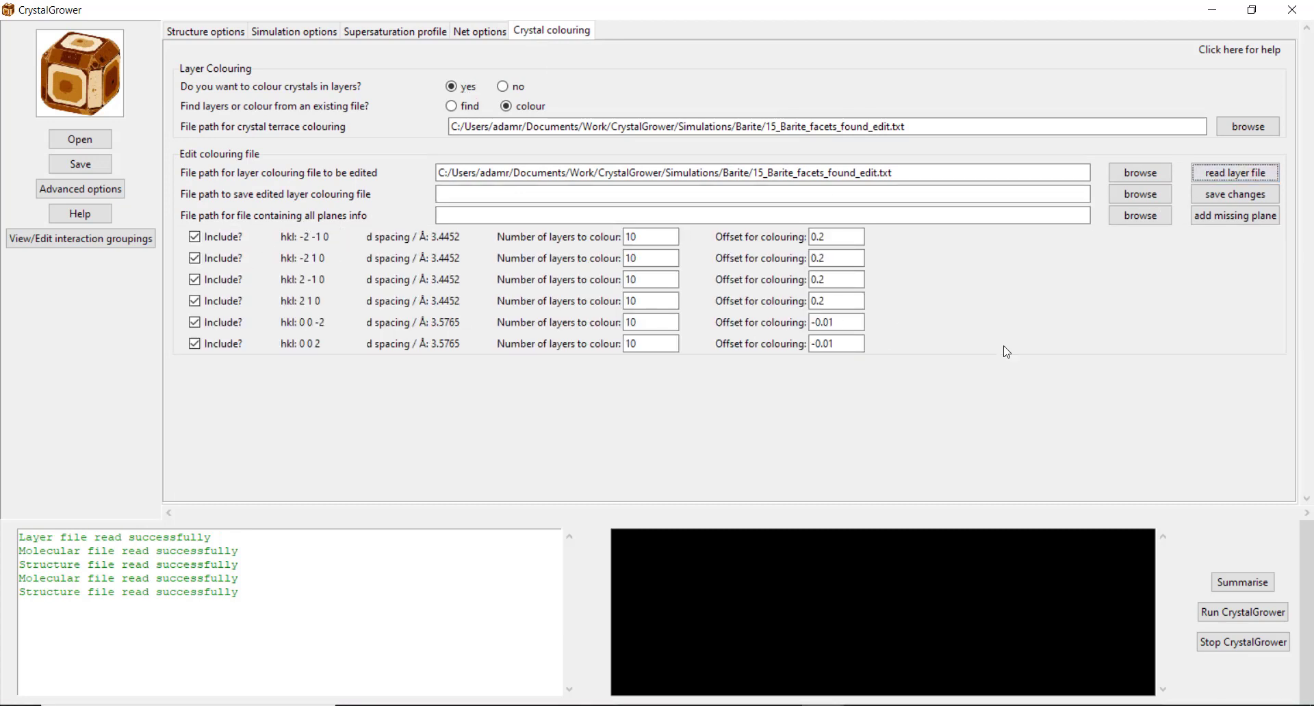
pyautogui.click(1230, 616)
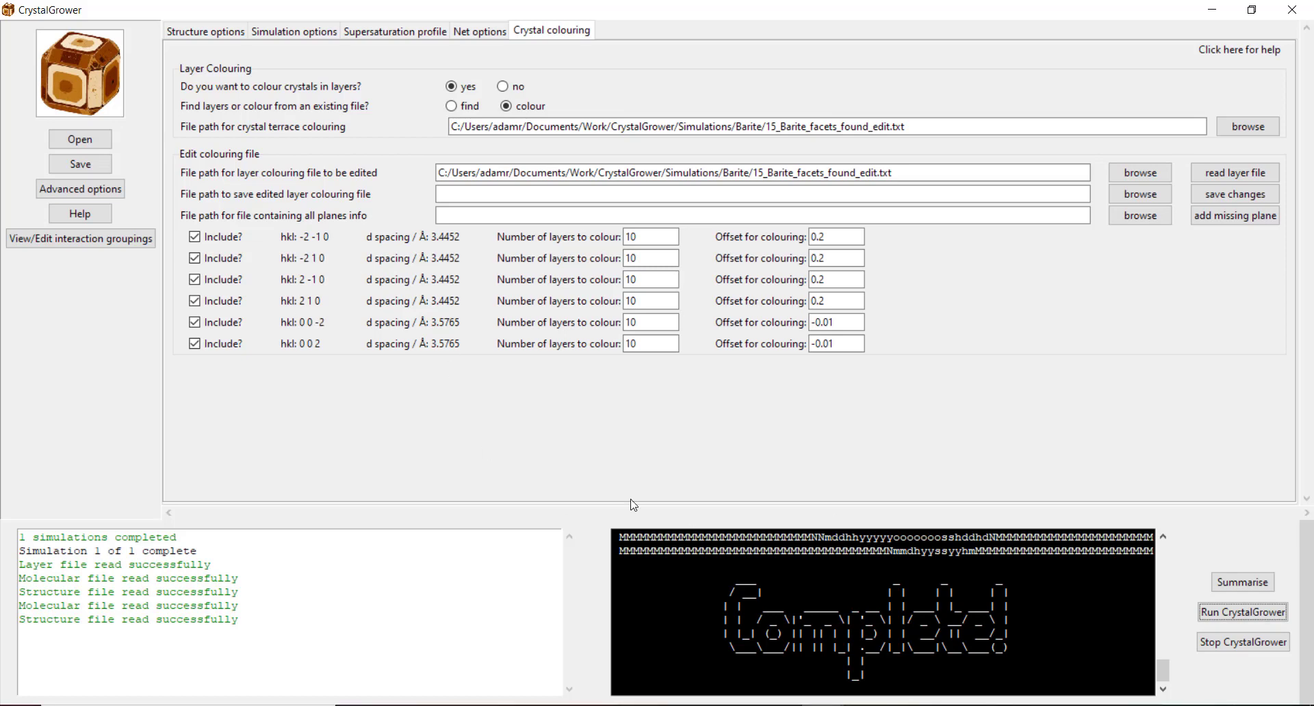
# - Enable loading a checkpoint and read Barite_test_1_checkpoint.txt from the Barite_GUI/20201007_1607/Barite_test_1 folder
pyautogui.click(181, 36)
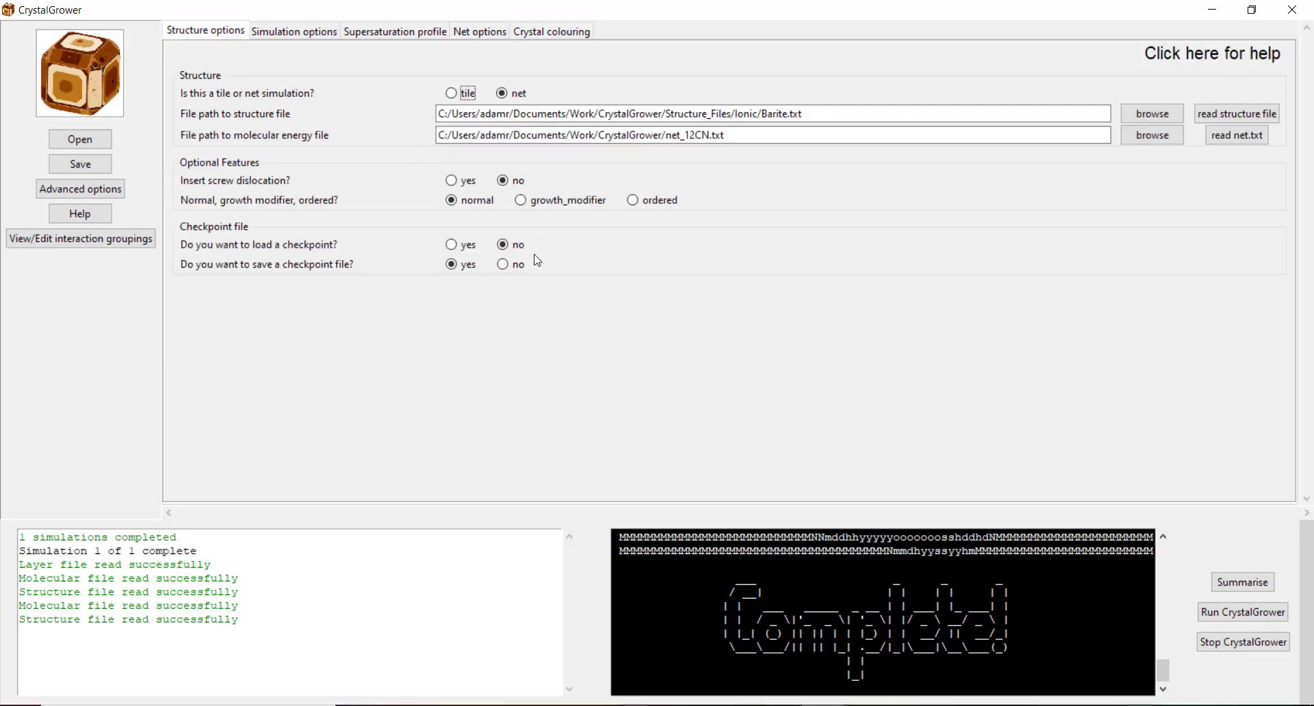
pyautogui.click(451, 244)
pyautogui.click(1132, 271)
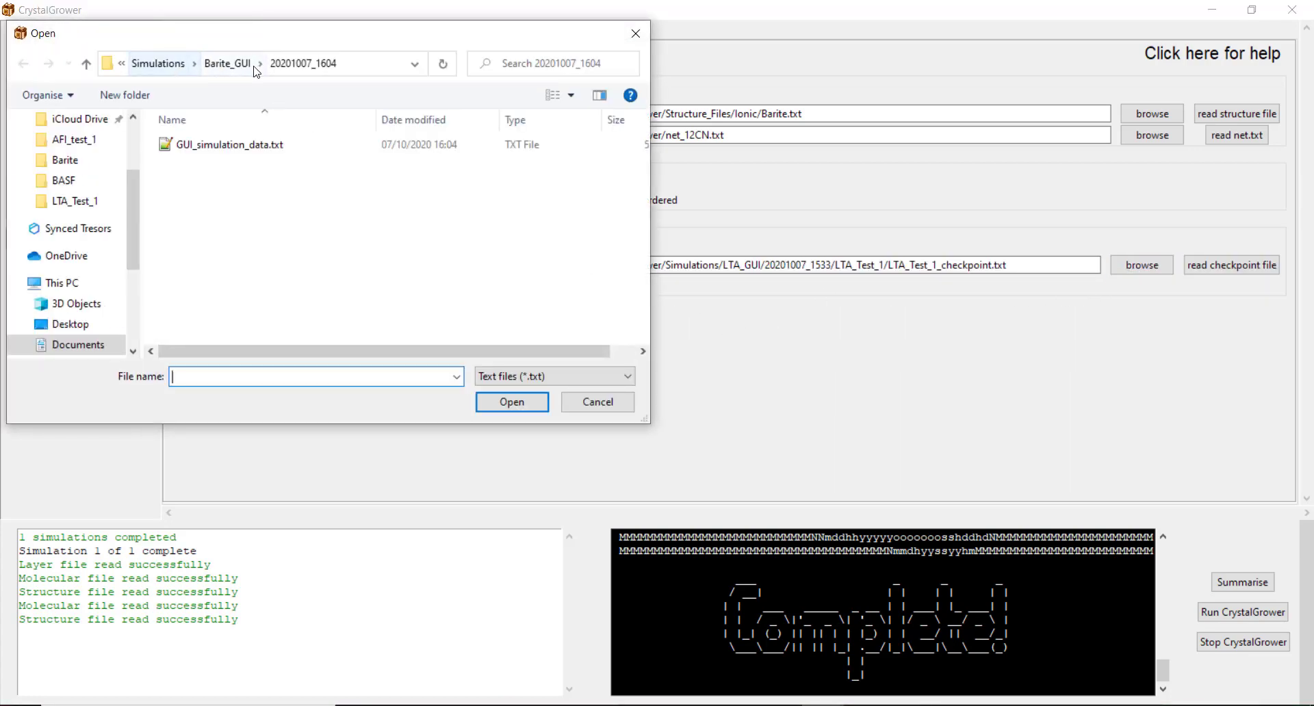
pyautogui.click(227, 63)
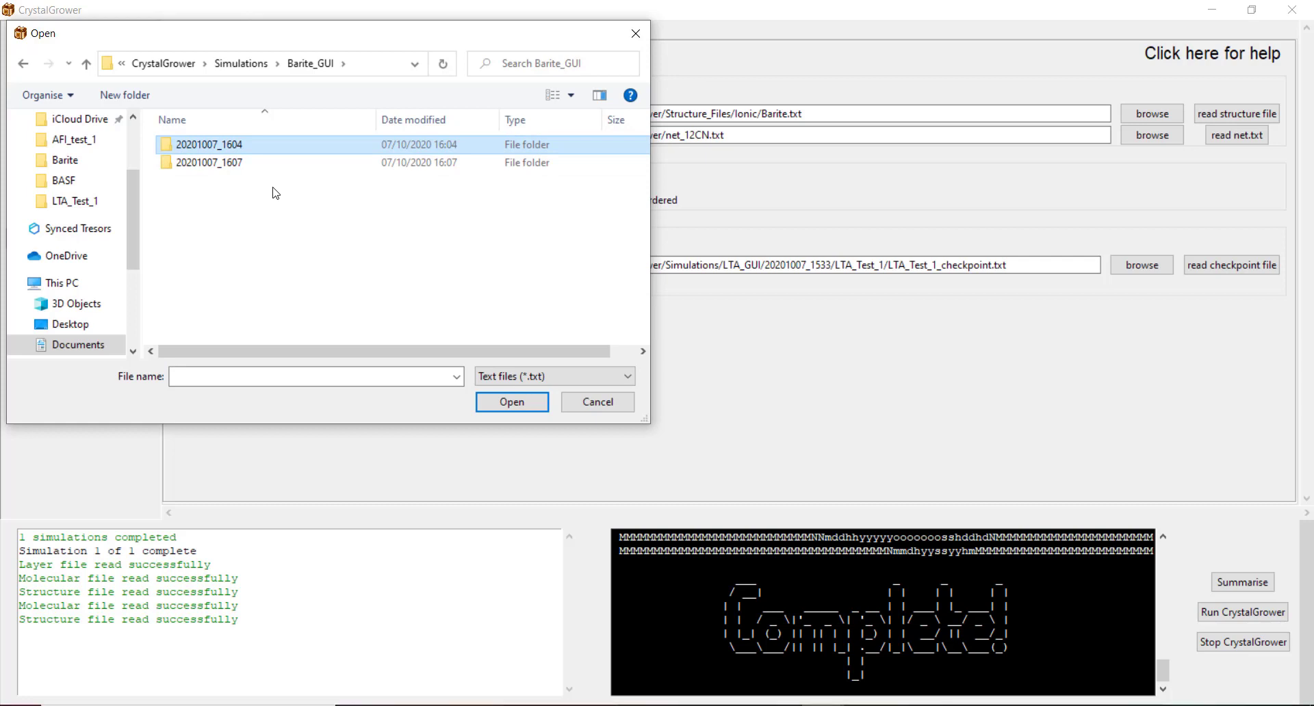
pyautogui.doubleClick(230, 164)
pyautogui.doubleClick(206, 145)
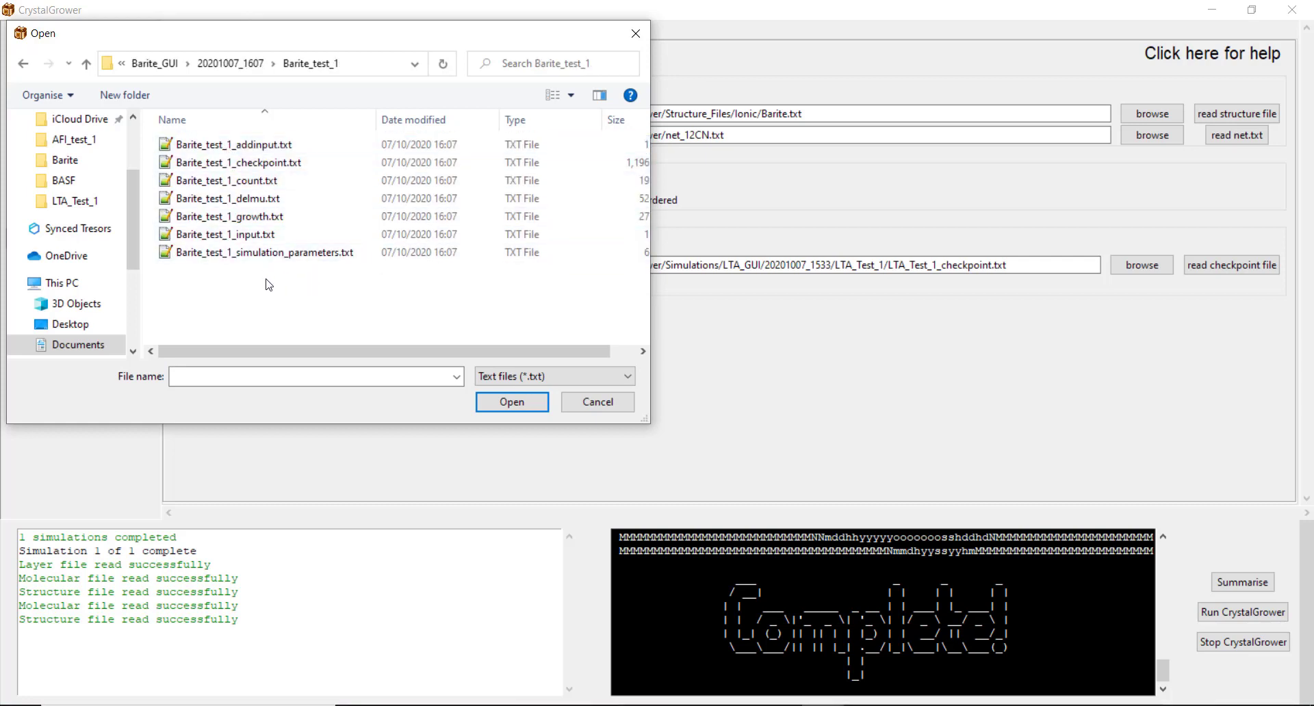
pyautogui.doubleClick(266, 167)
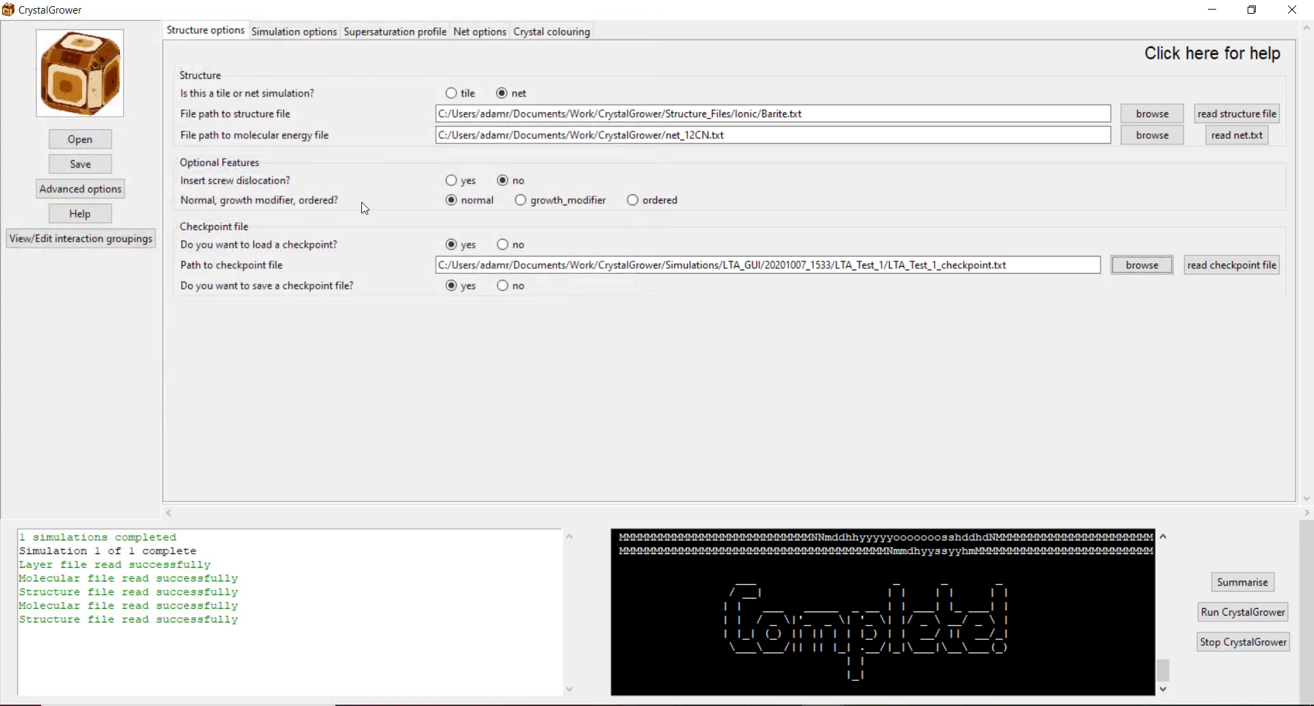
pyautogui.click(1211, 265)
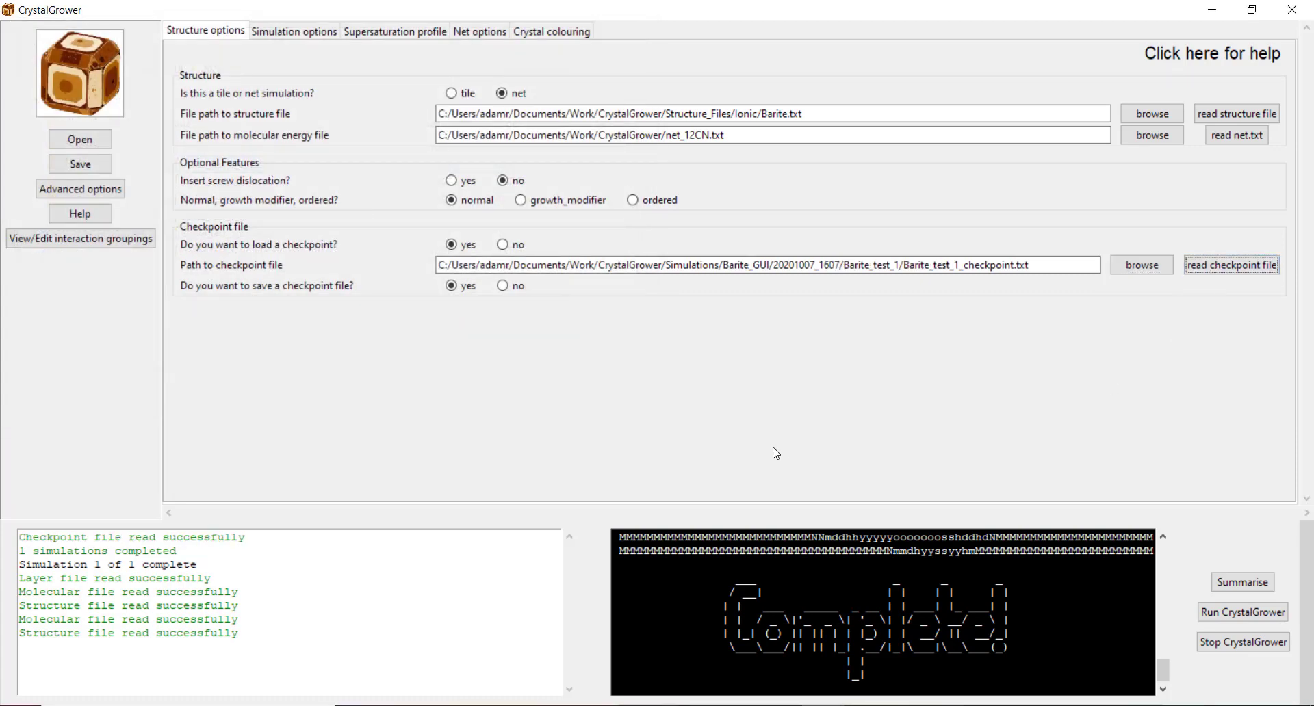
pyautogui.press('Tab')
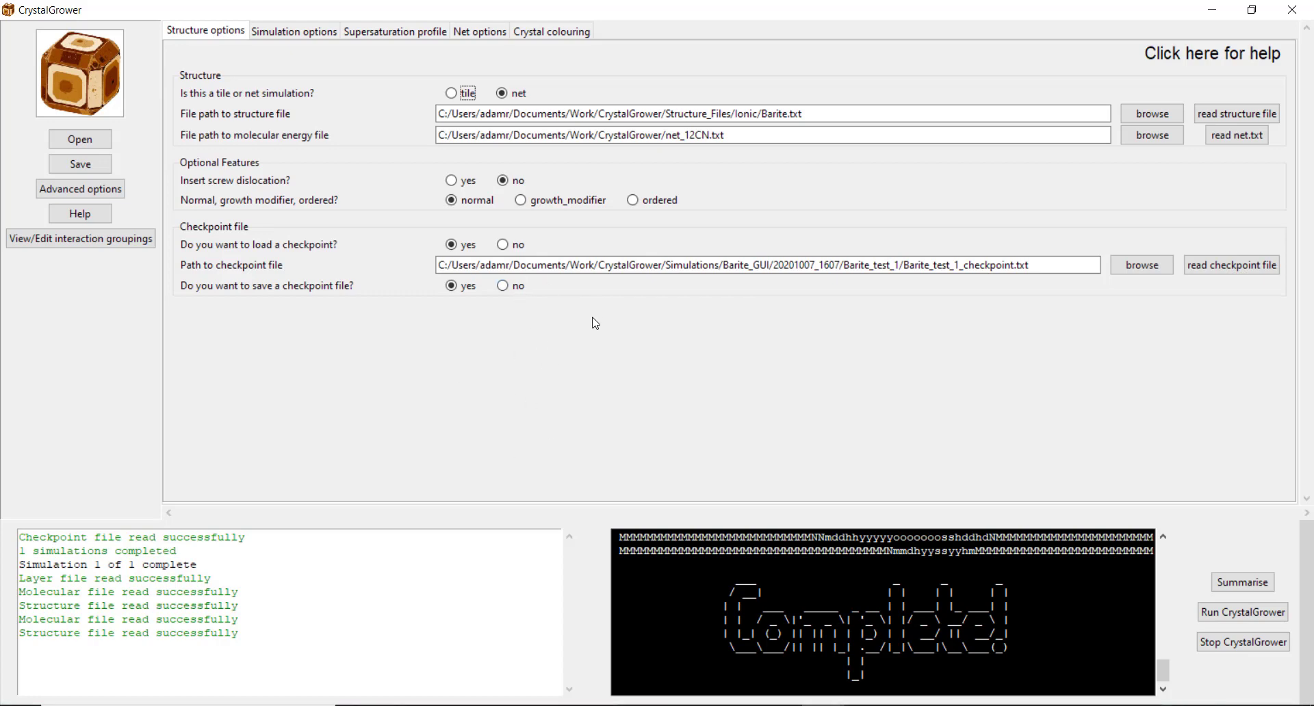
# - Set the simulation size to 251 in the x direction, 301 in y and 201 in z
pyautogui.click(293, 31)
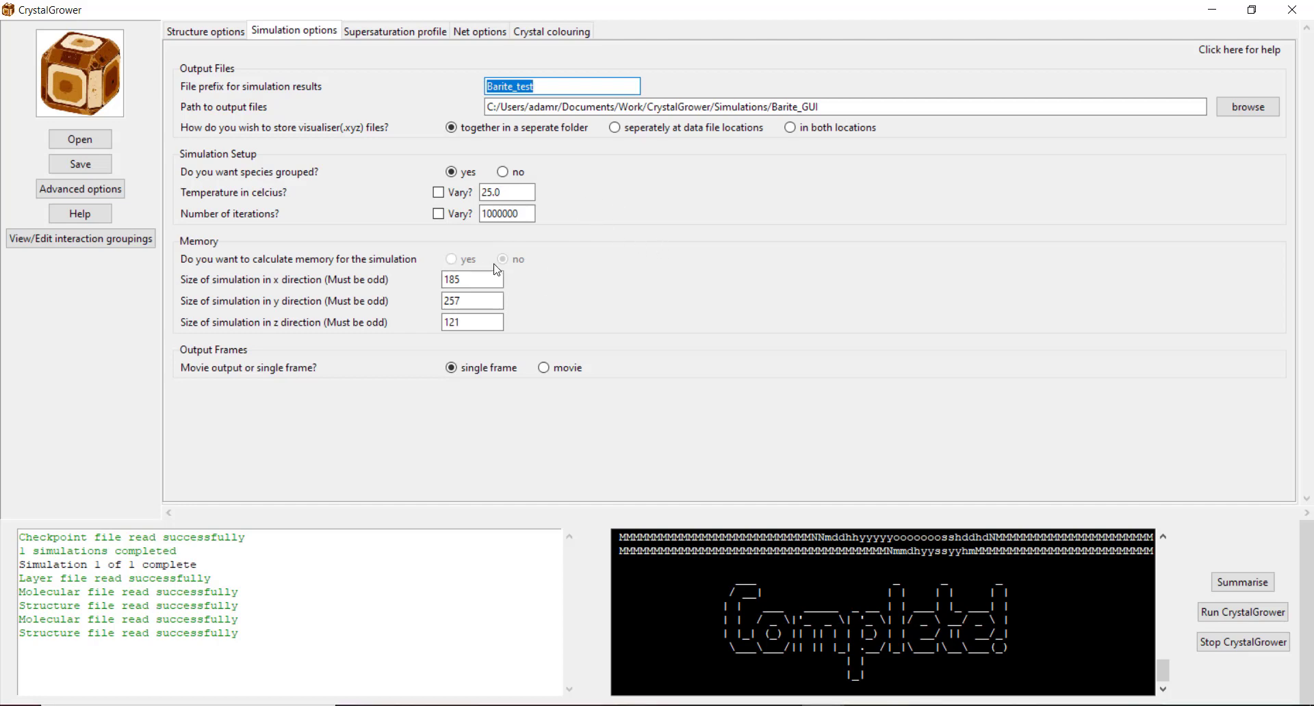
pyautogui.doubleClick(452, 279)
pyautogui.write('2')
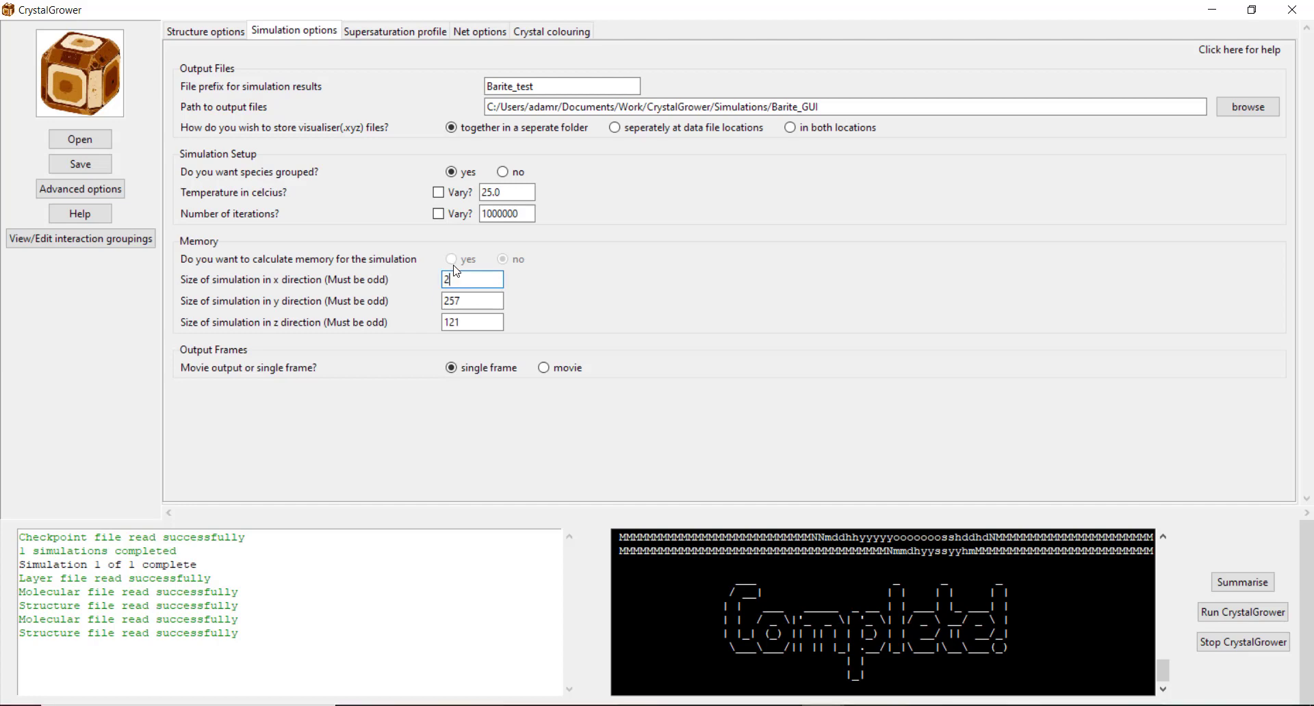
pyautogui.write('51')
pyautogui.doubleClick(450, 301)
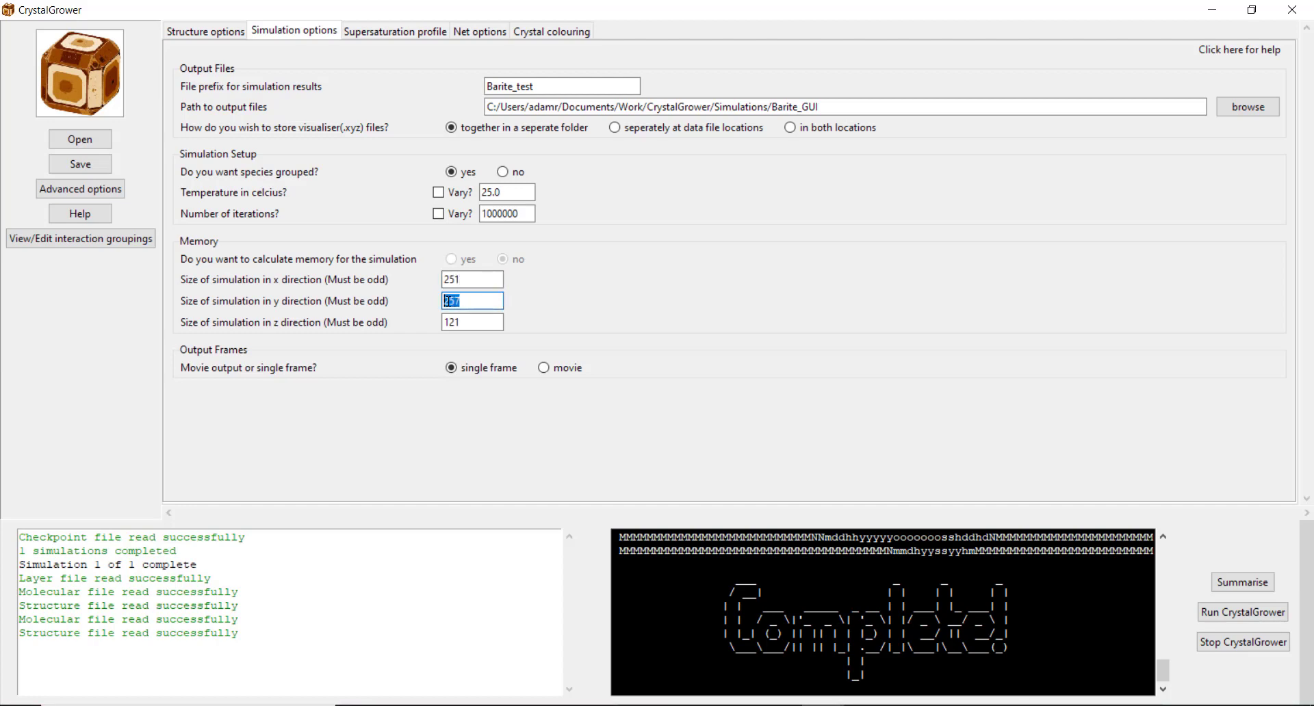
pyautogui.write('3')
pyautogui.press('Tab')
pyautogui.write('201')
# - Choose supersaturation mode 2 with a constant Δμ₁ of 3.0 kcal/mol
pyautogui.click(395, 31)
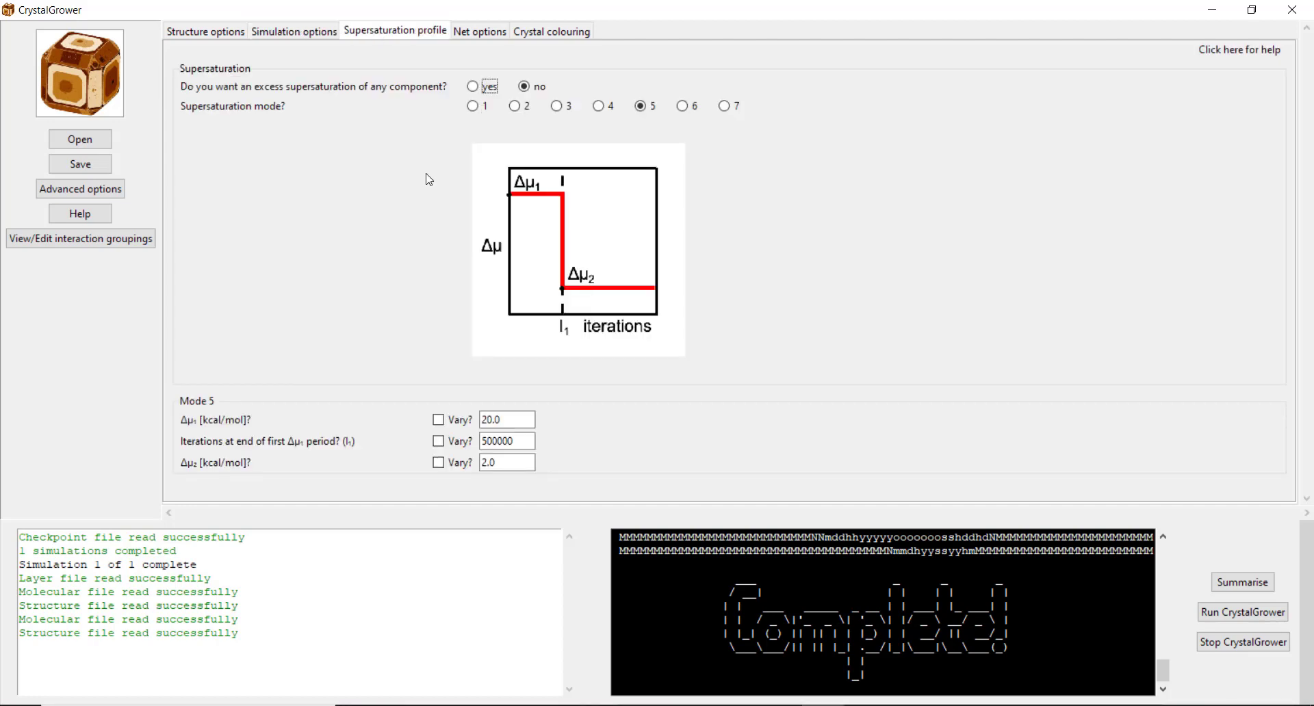
pyautogui.click(515, 108)
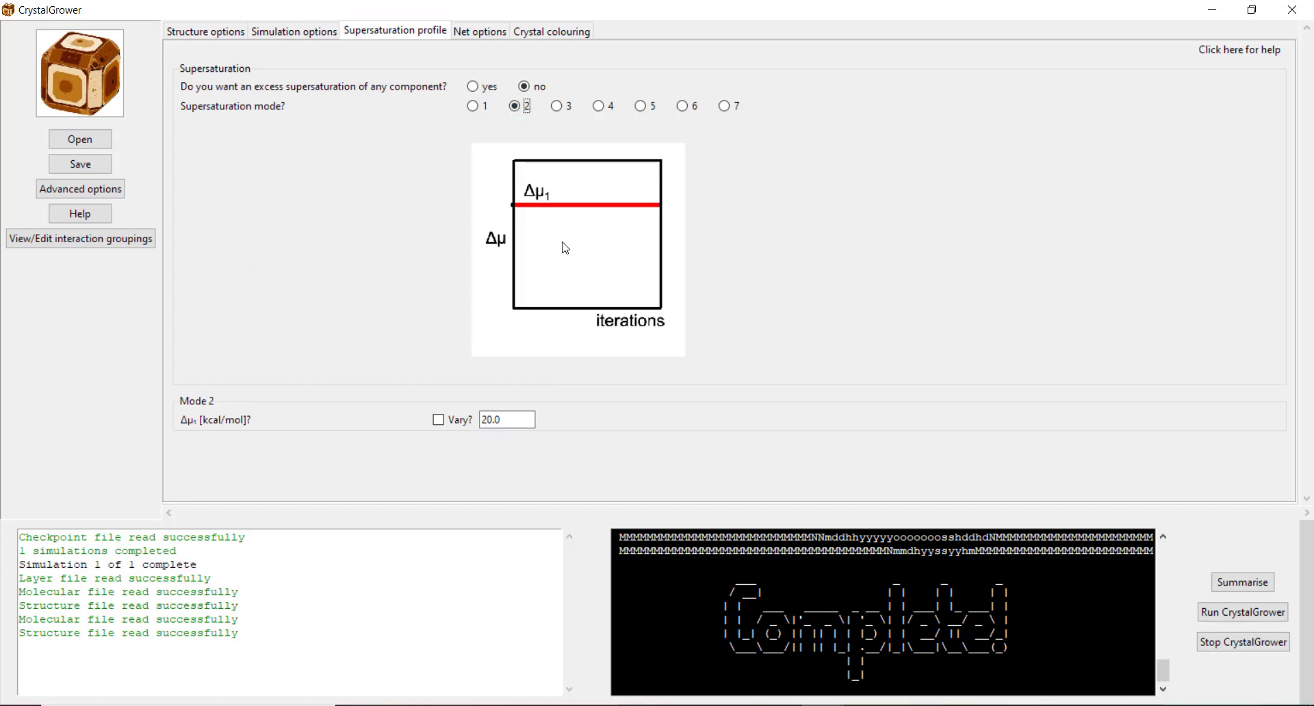
pyautogui.click(484, 420)
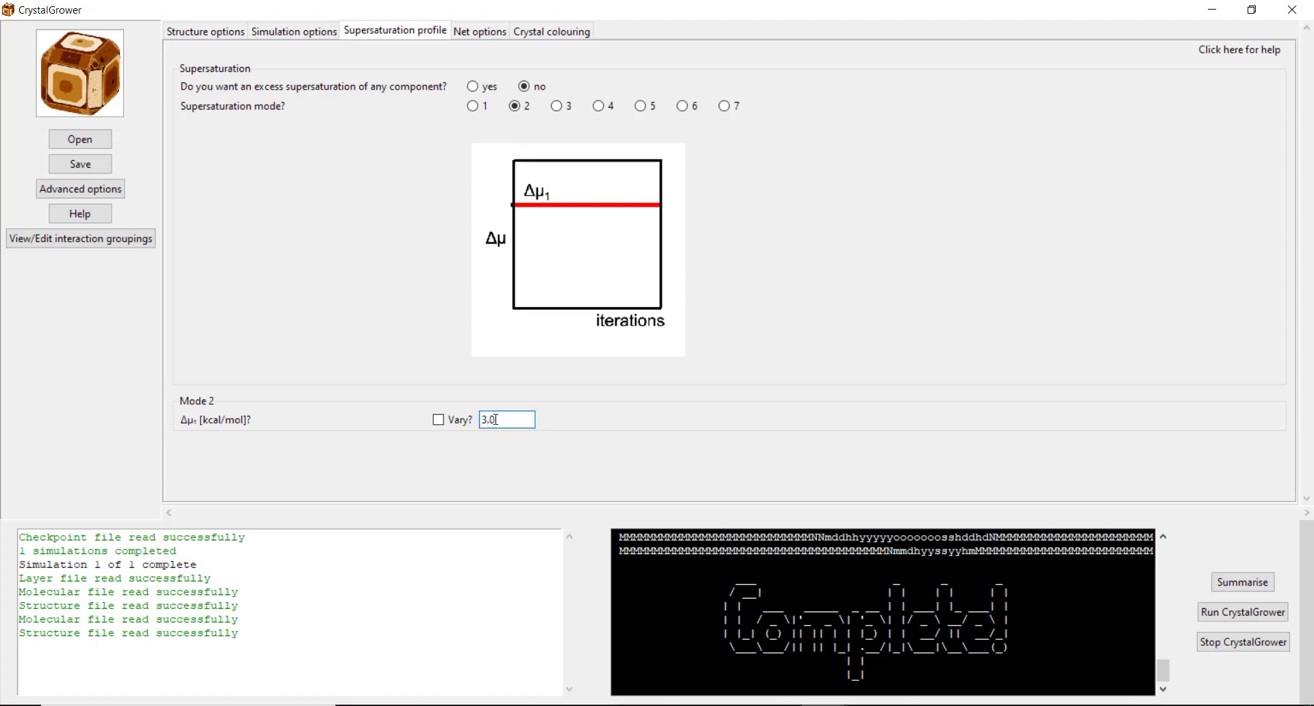
# - Set the number of layers to colour to 5 for the 0 0 -2 and 0 0 2 planes and run the simulation from the checkpoint
pyautogui.click(472, 35)
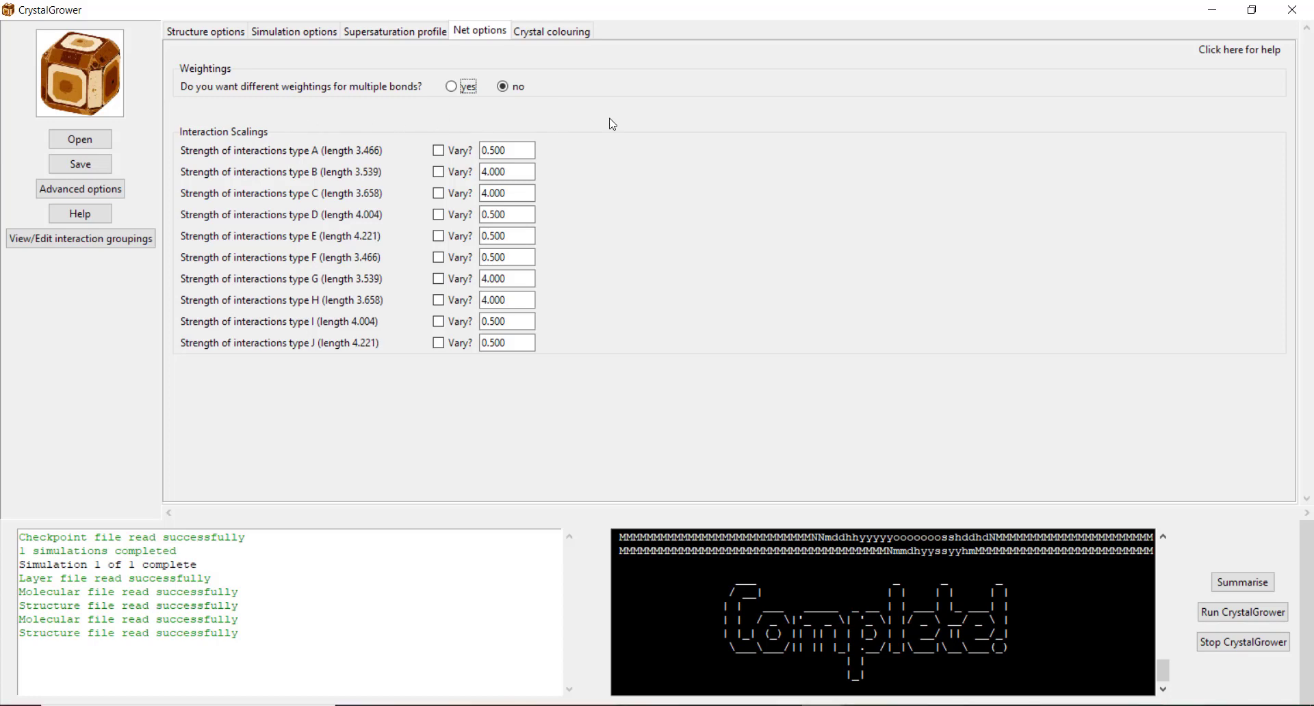
pyautogui.click(551, 38)
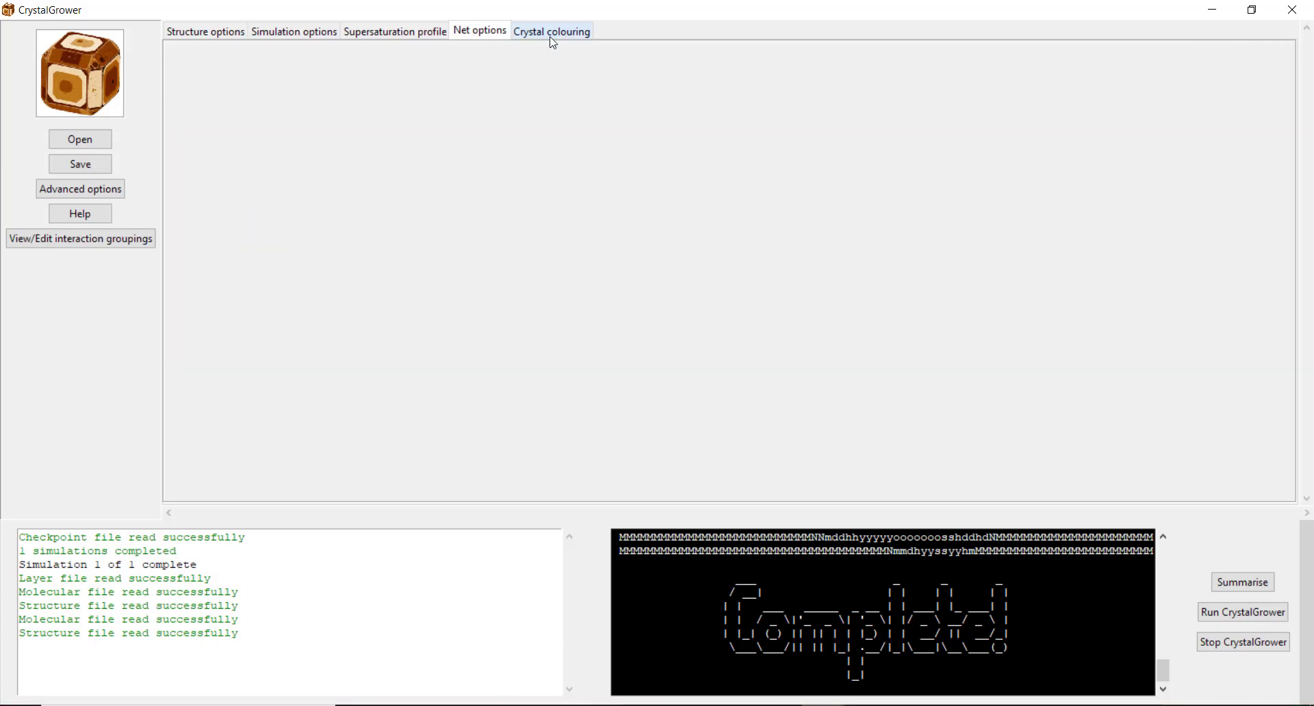
pyautogui.click(904, 126)
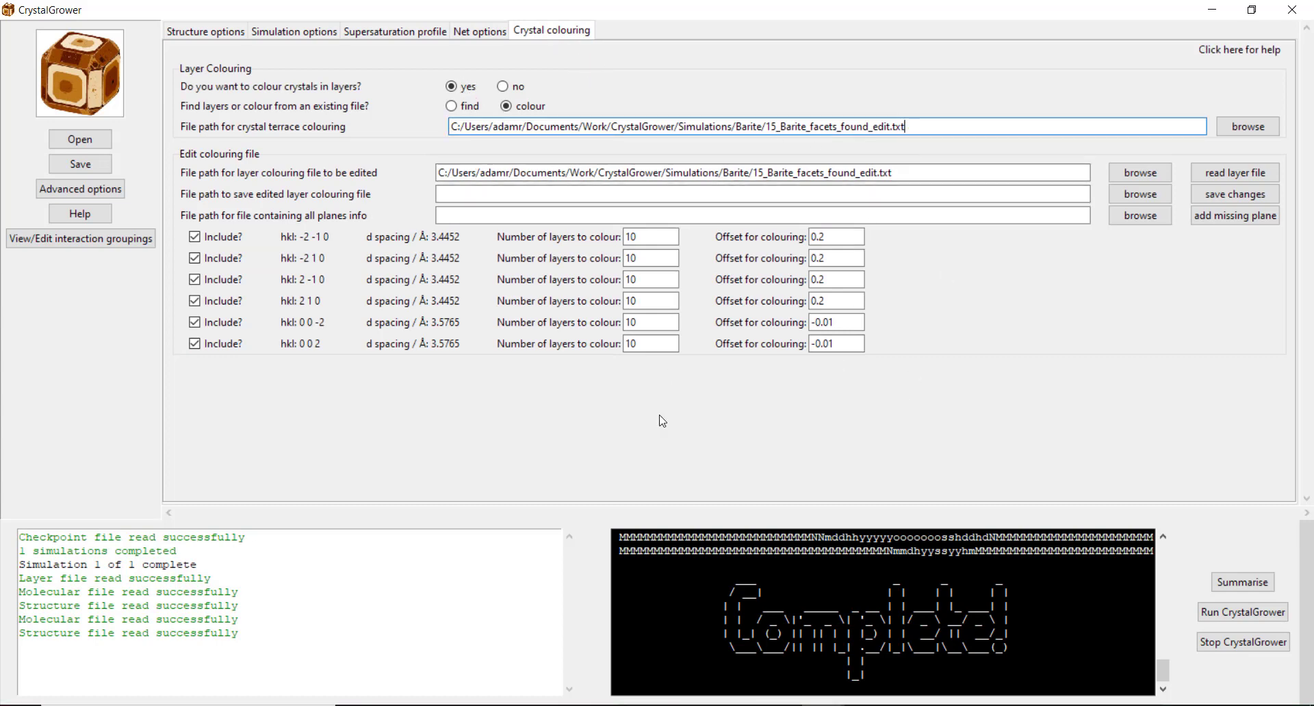
pyautogui.moveTo(651, 326); pyautogui.dragTo(619, 322)
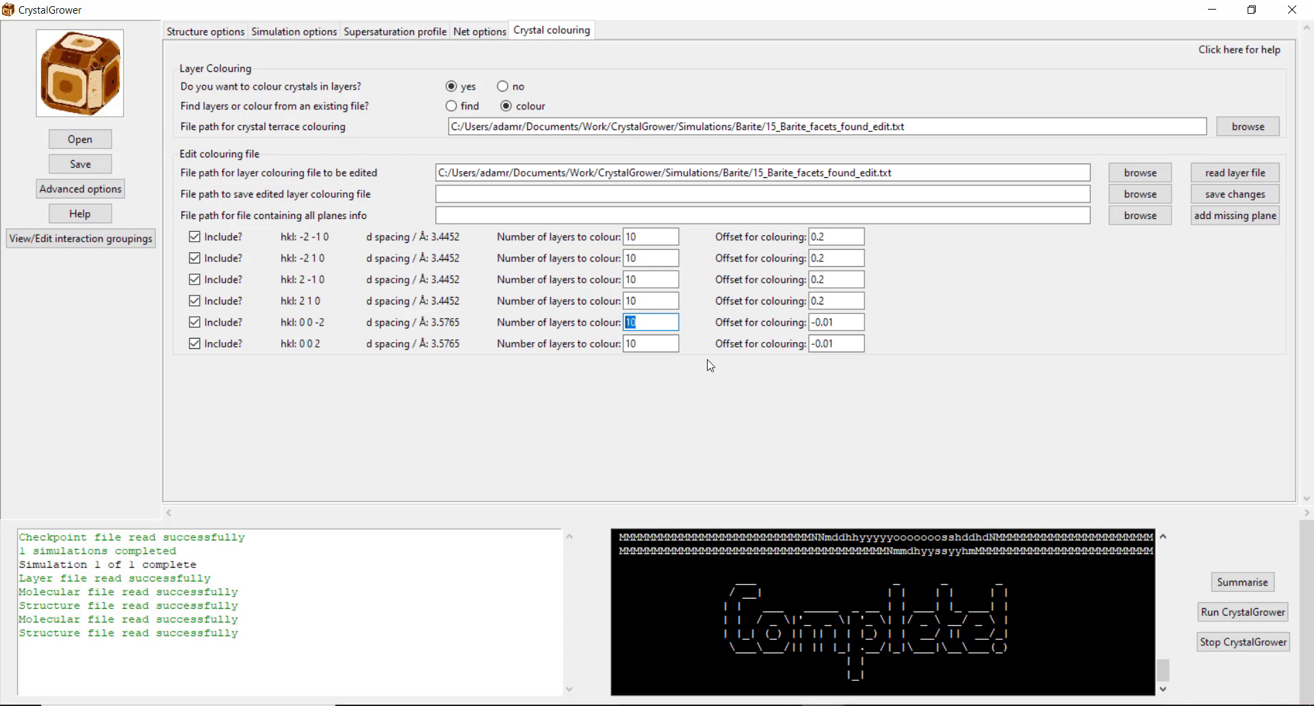
pyautogui.write('5')
pyautogui.press('Tab')
pyautogui.write('5')
pyautogui.click(1239, 624)
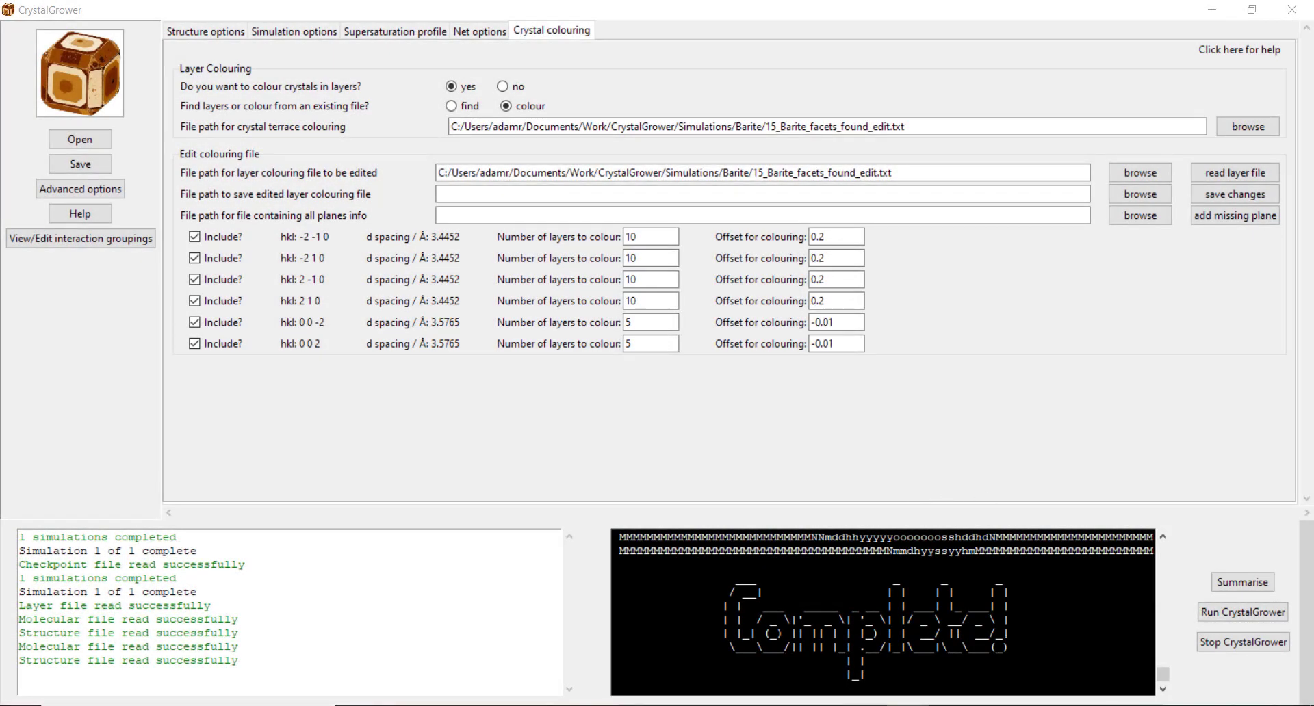
# - Bring up both OVITO windows side by side to compare the Barite crystals from the 20201007_1607 and 20201007_1611 runs
pyautogui.moveTo(880, 698)
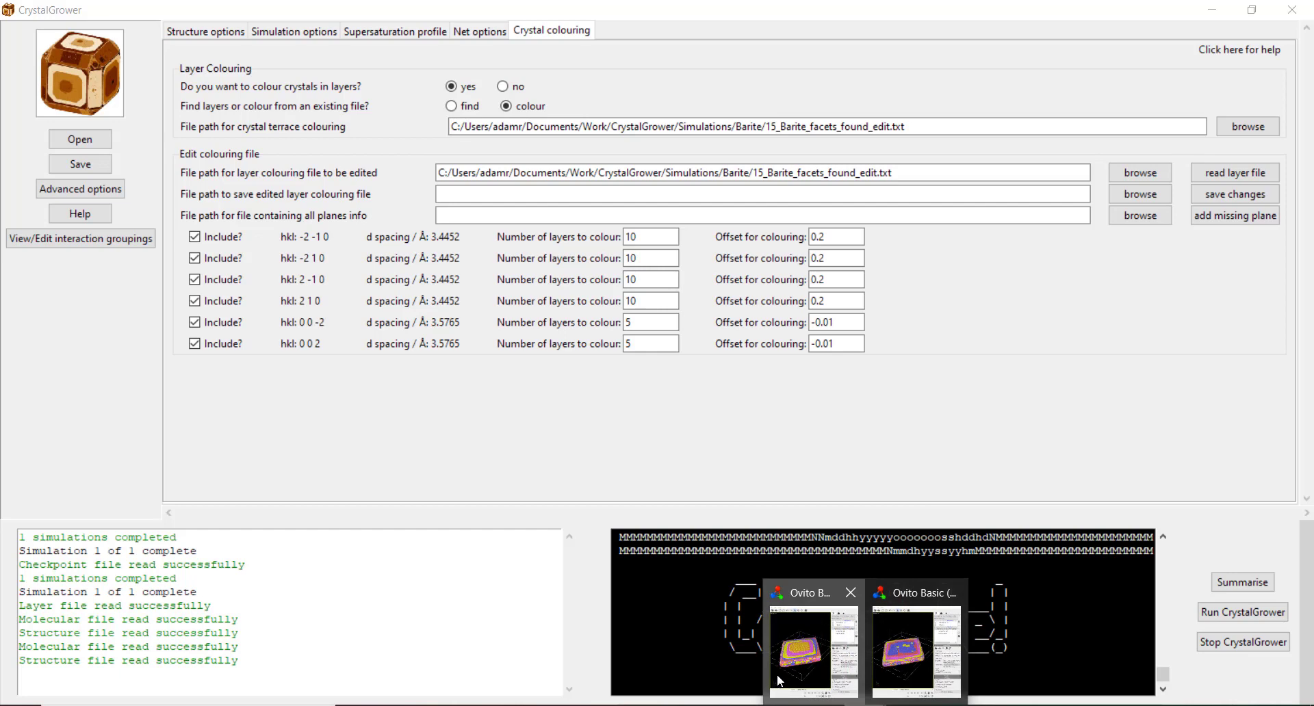
pyautogui.click(815, 602)
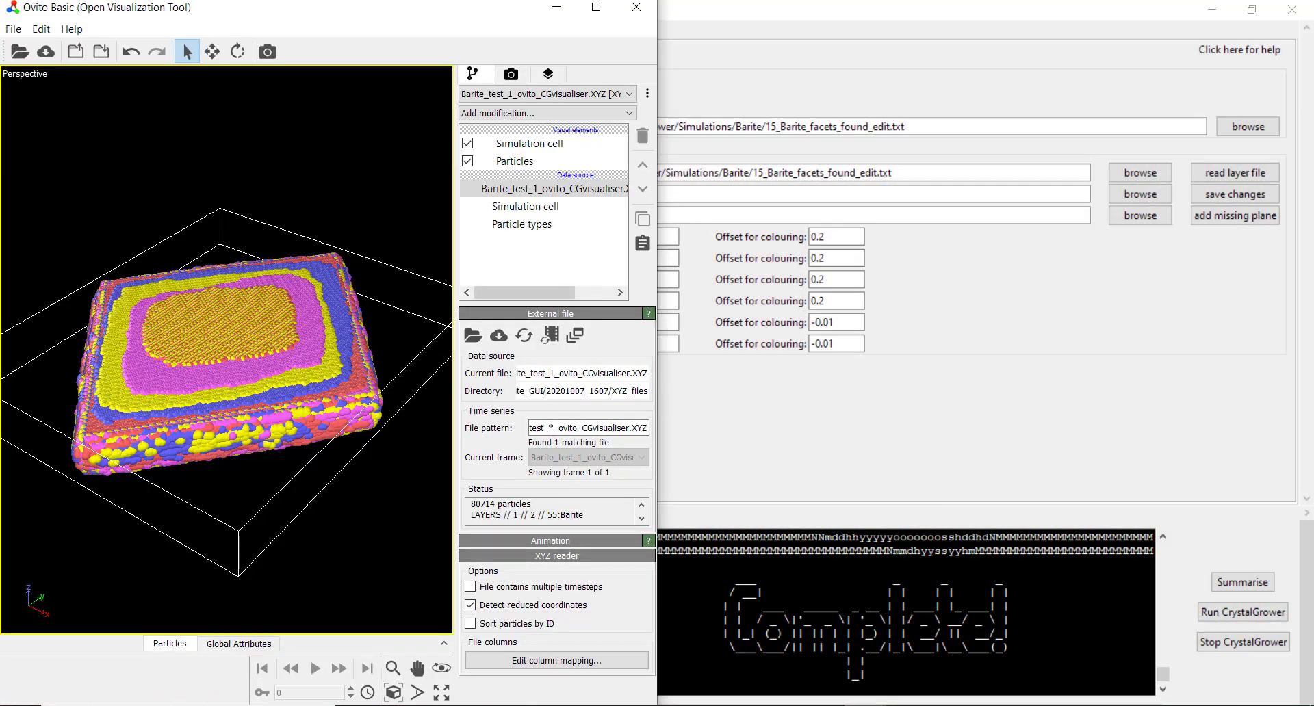
pyautogui.moveTo(867, 704)
pyautogui.click(917, 665)
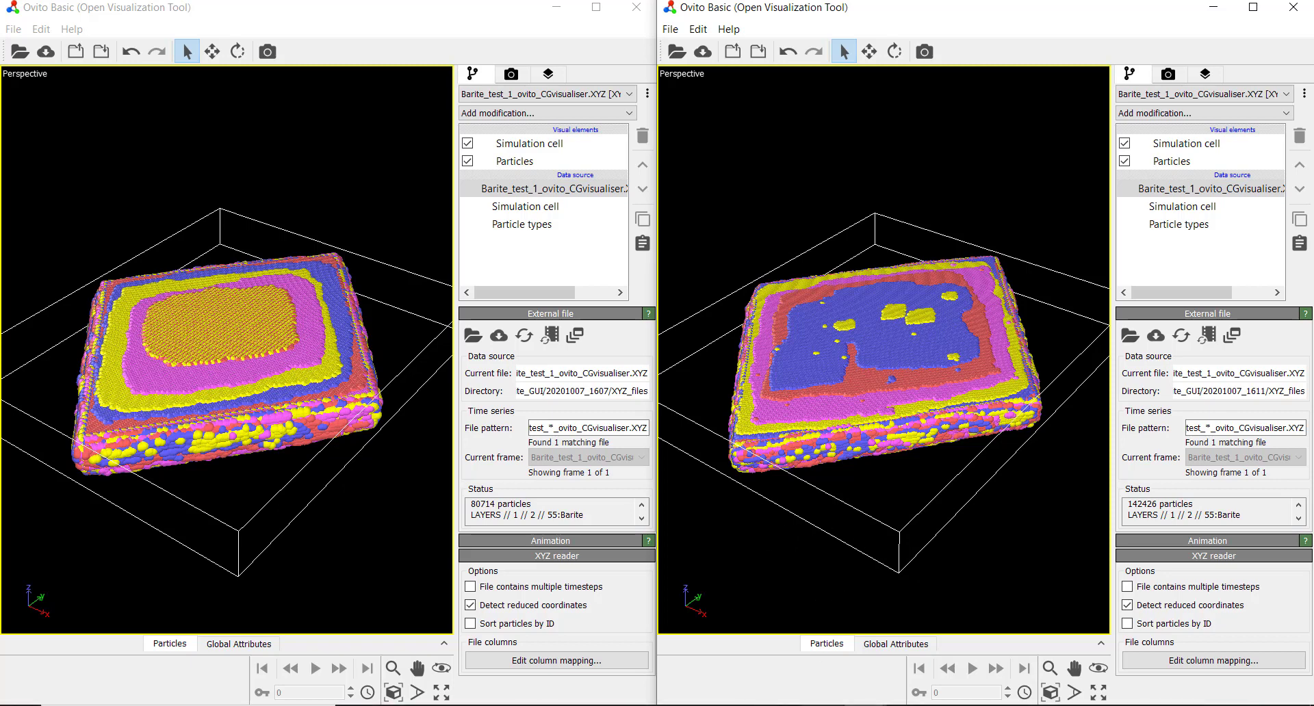
# - Switch back to CrystalGrower and open the simulation options for the Barite run
pyautogui.click(864, 661)
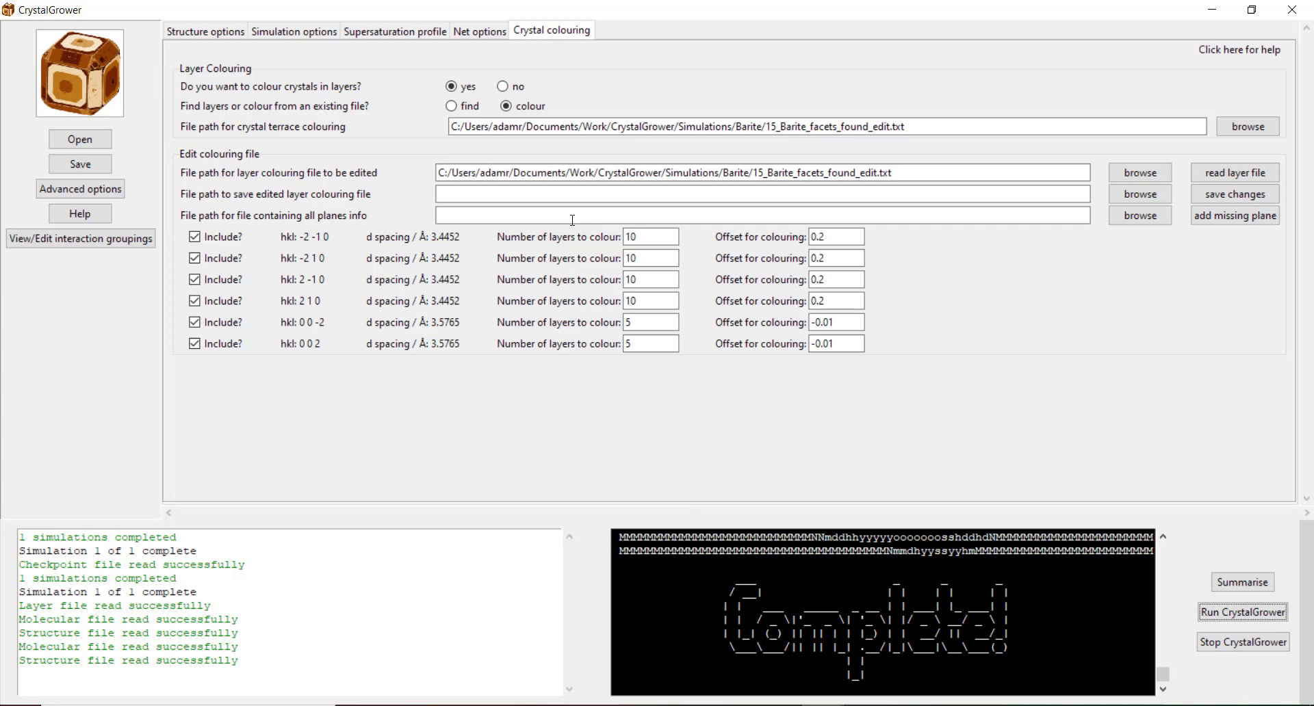
pyautogui.click(404, 32)
pyautogui.click(301, 33)
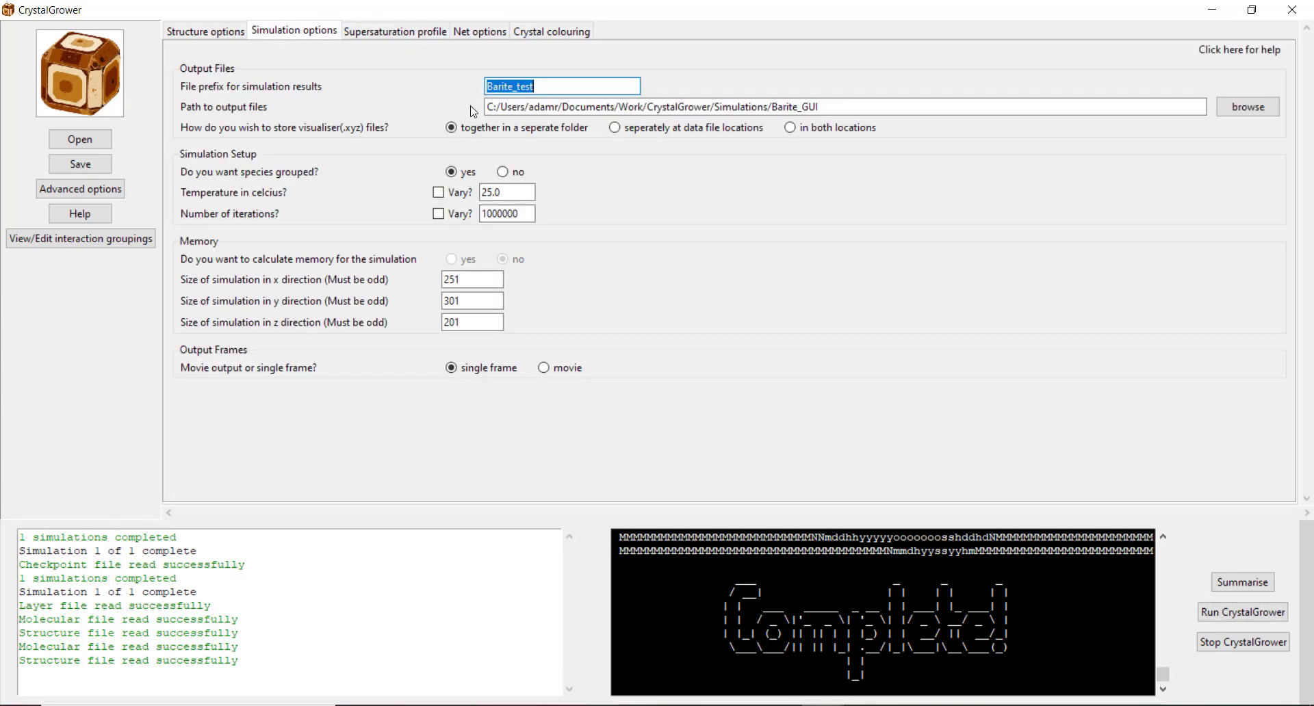